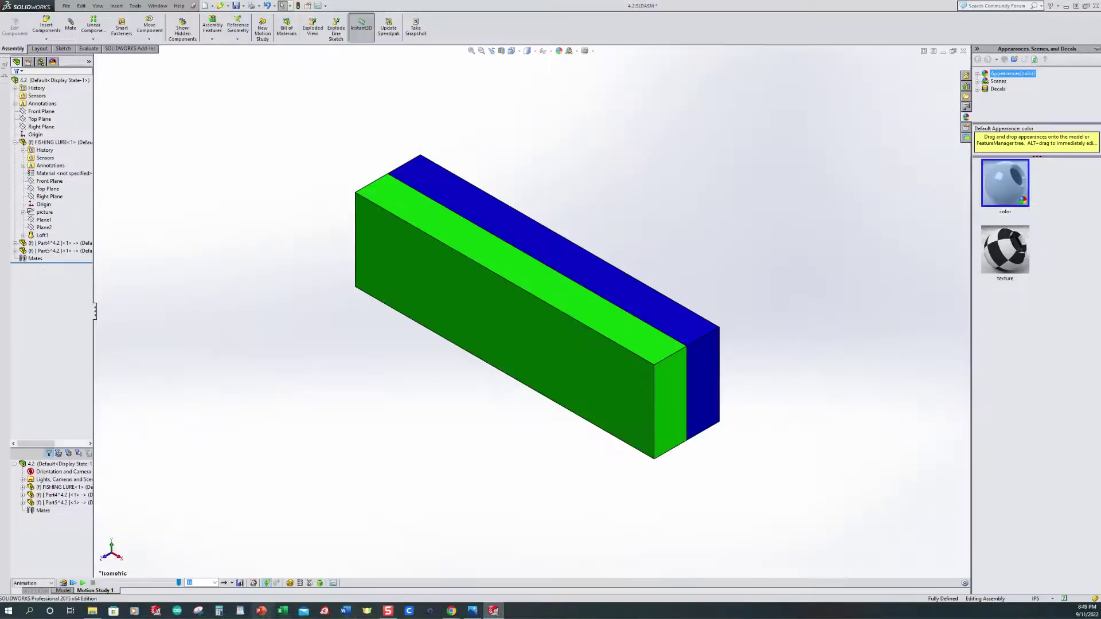
Close the open 4.2 assembly and discard its unsaved changes.
left_click(72, 583)
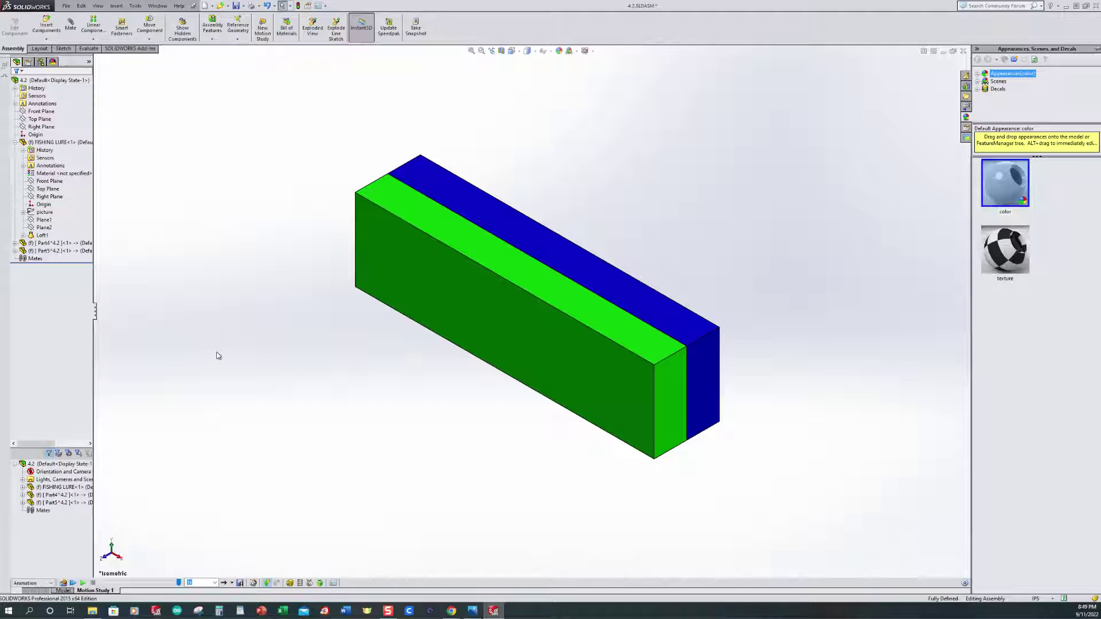
left_click(964, 51)
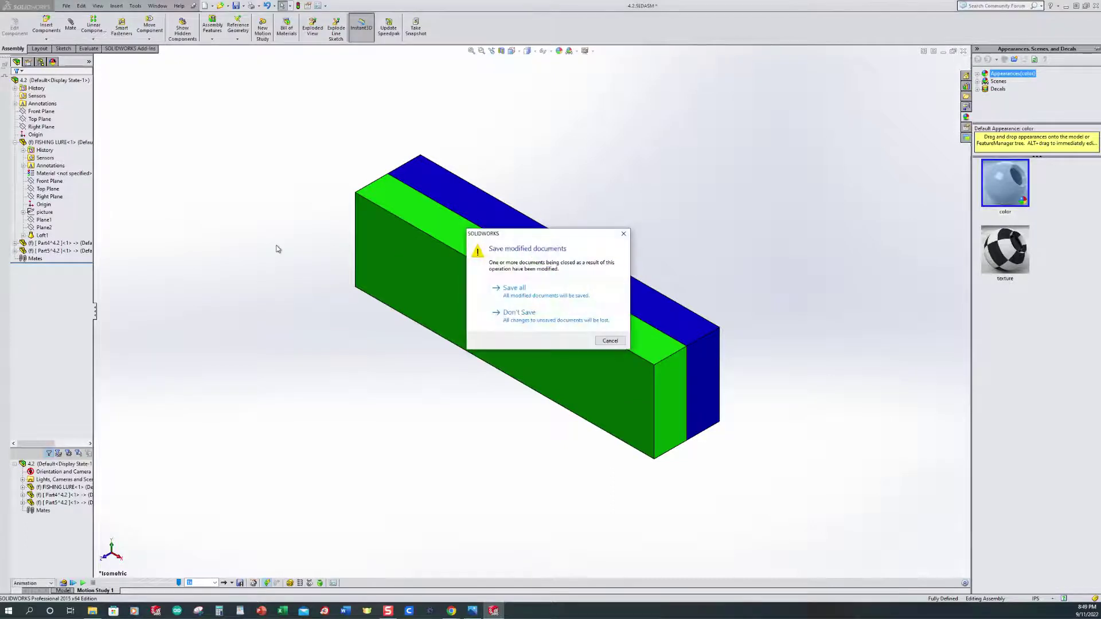
left_click(552, 319)
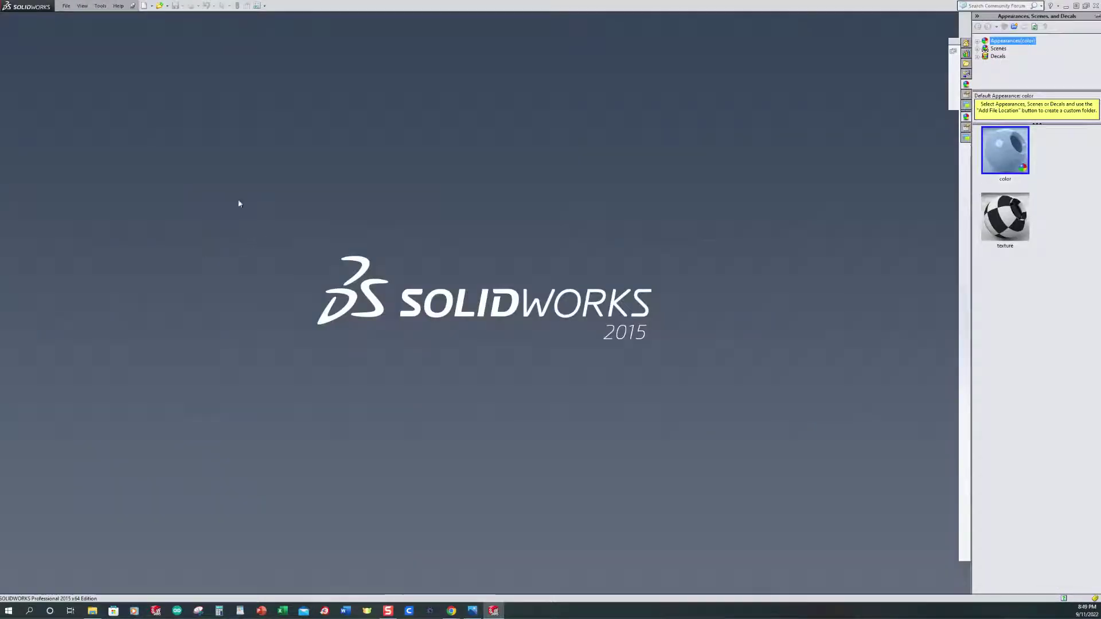
Create a new part document and start a sketch on the Front Plane.
left_click(144, 6)
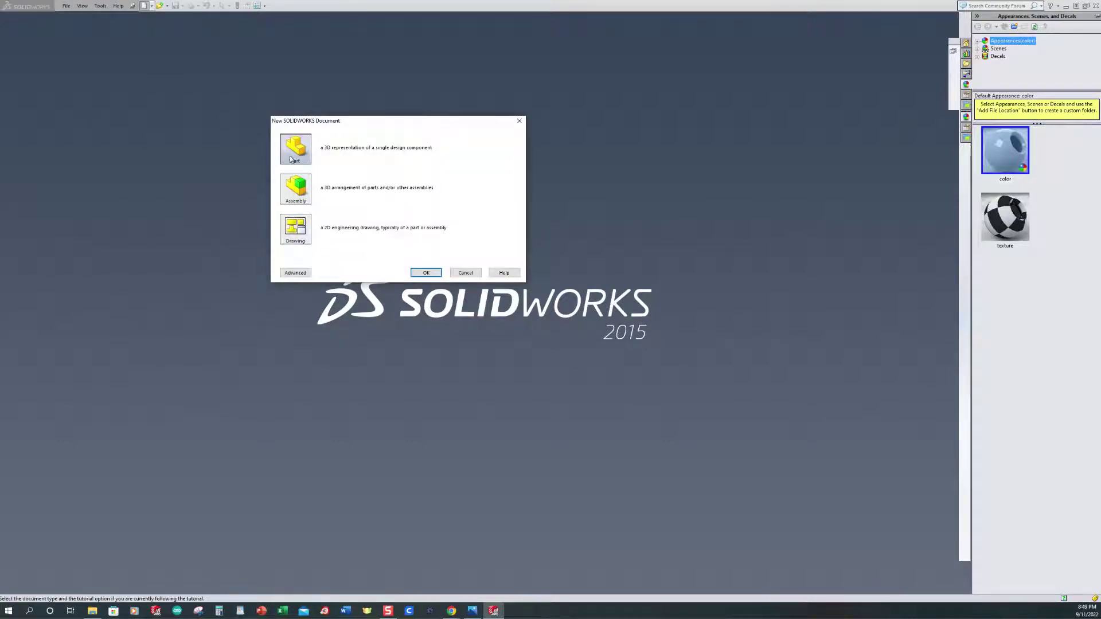
left_click(427, 273)
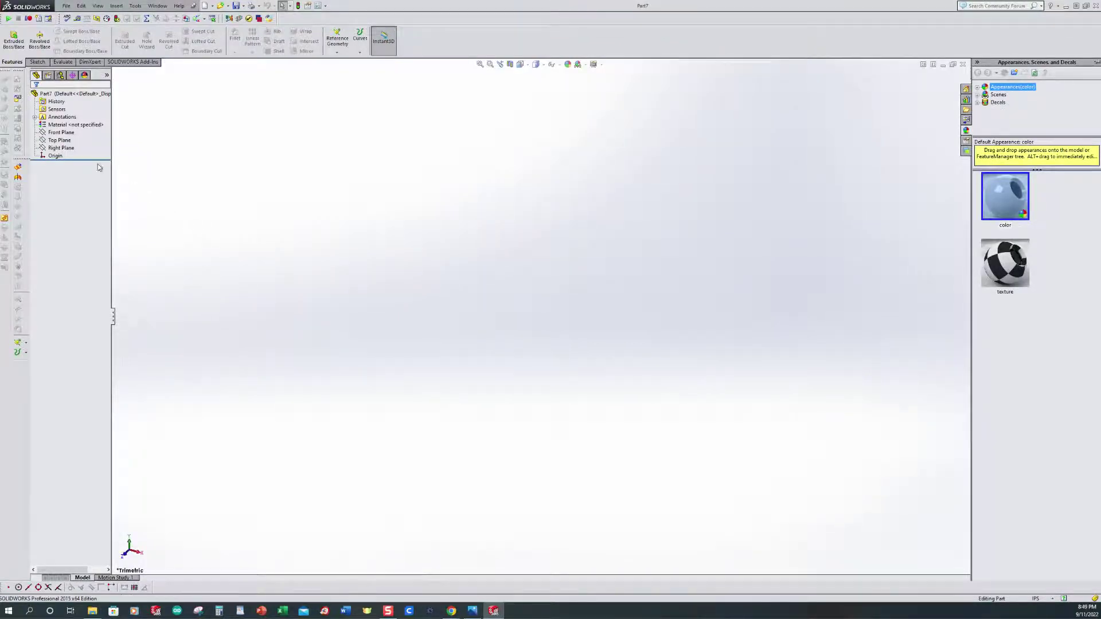
left_click(44, 133)
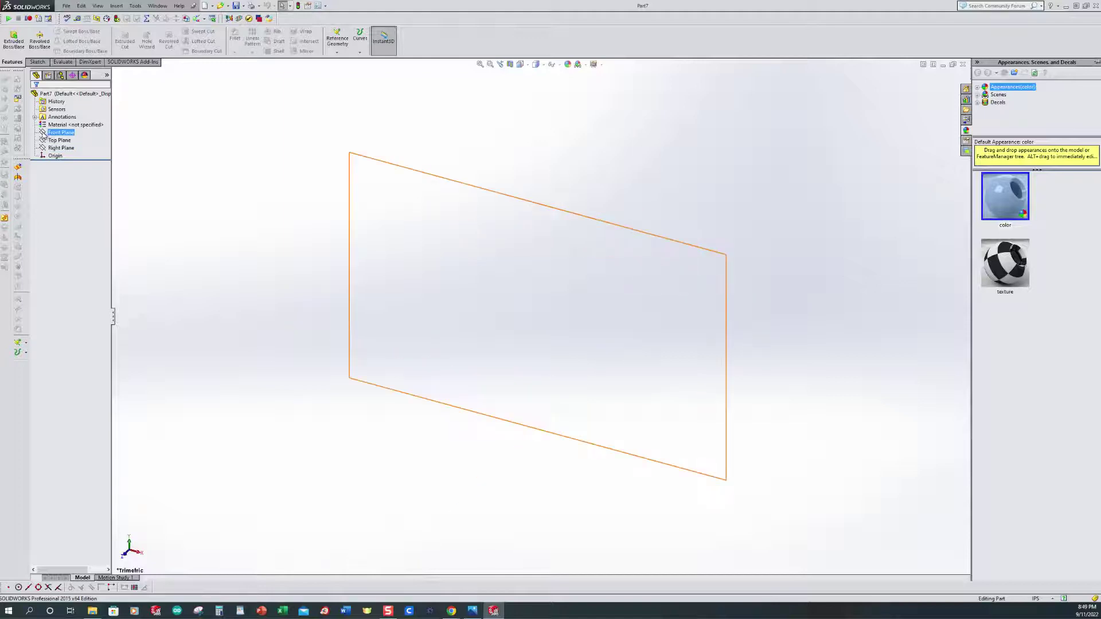
left_click(44, 133)
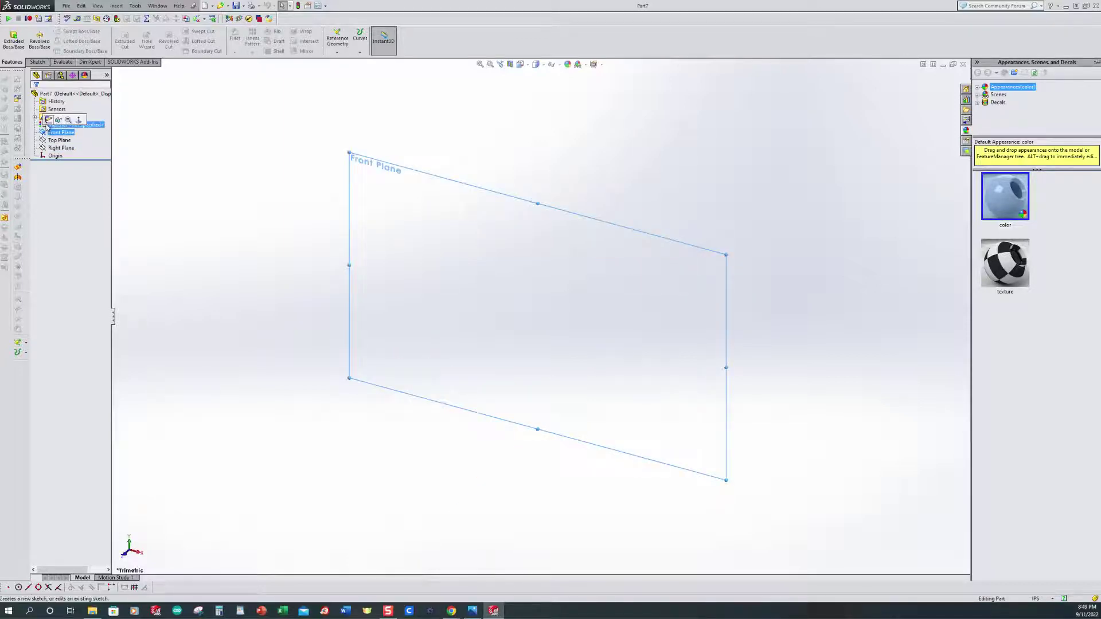
left_click(48, 120)
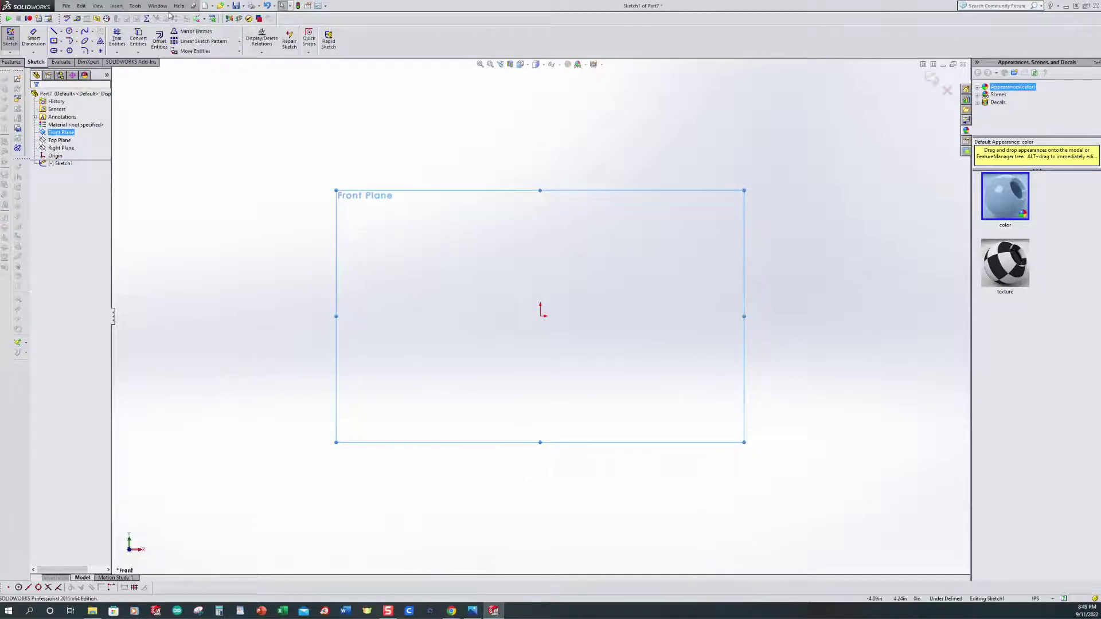
Insert the image LURE.JPG from the ADM108_ASSIGN_4.2 folder as a sketch picture.
left_click(136, 6)
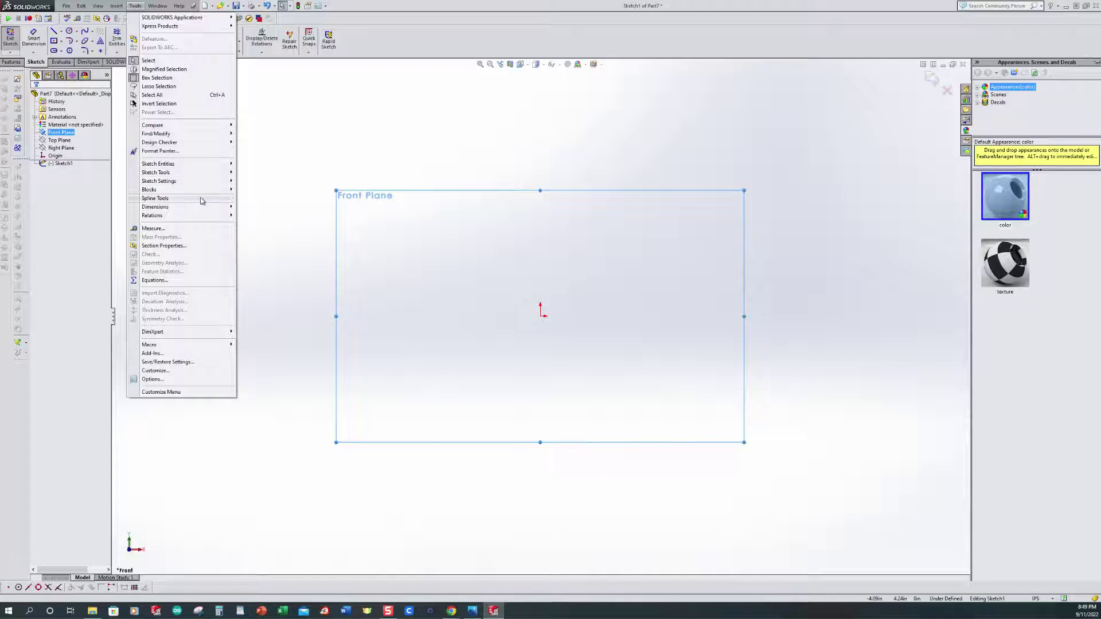
mouse_move(201, 201)
mouse_move(185, 172)
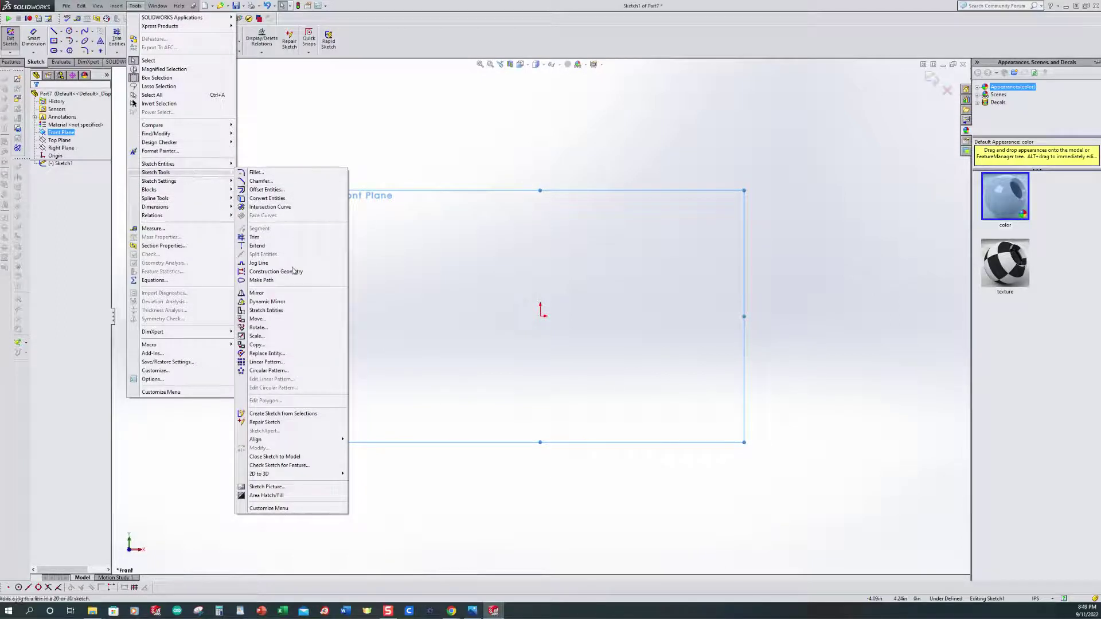
left_click(270, 488)
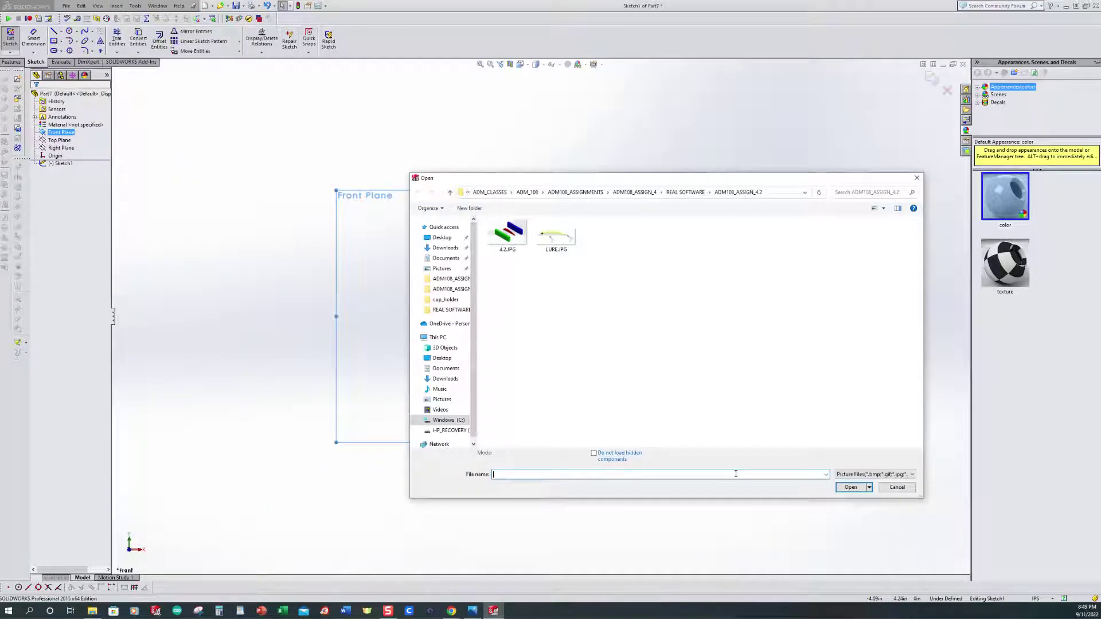
left_click(561, 240)
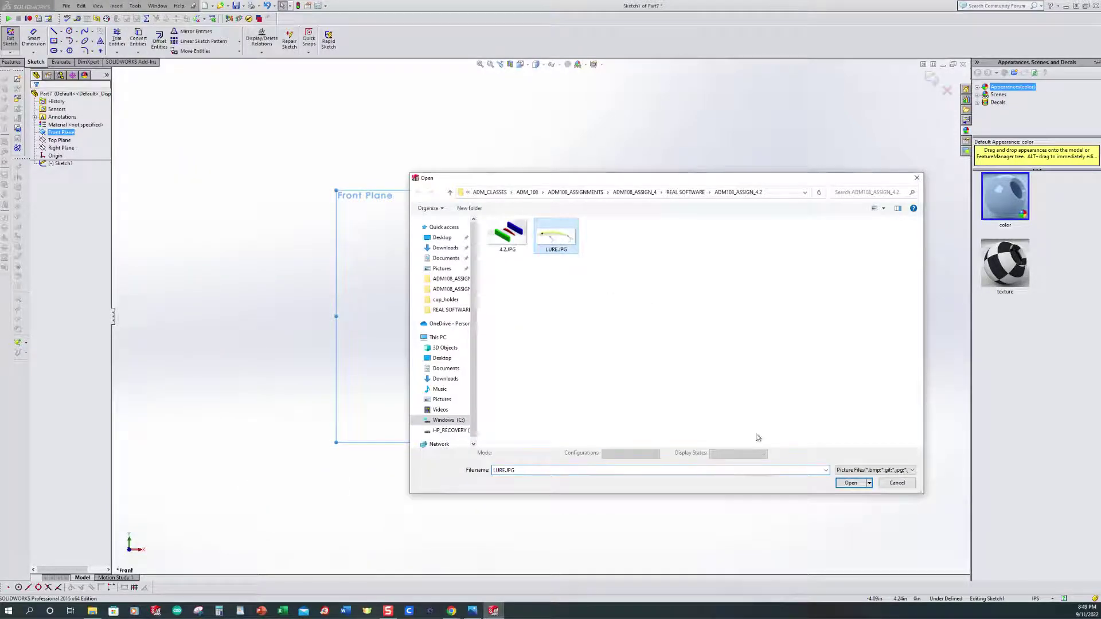
left_click(851, 484)
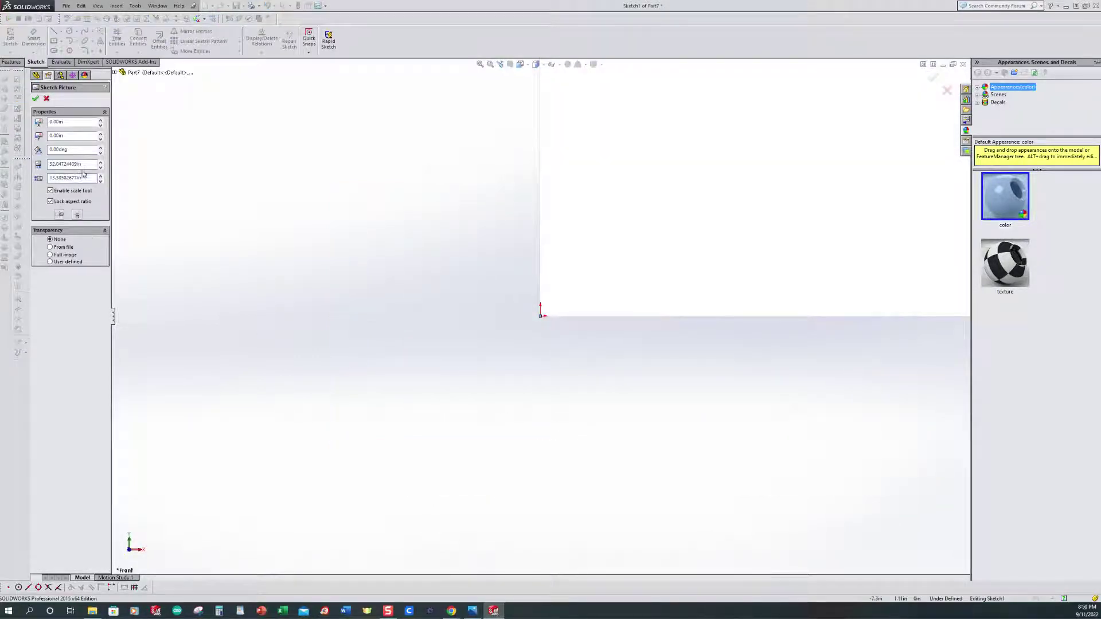
Set the sketch picture's width to 3 in and move it to about X -1.26 in, Y -0.81 in, placing the lure body over the origin.
left_click_drag(83, 164, 7, 172)
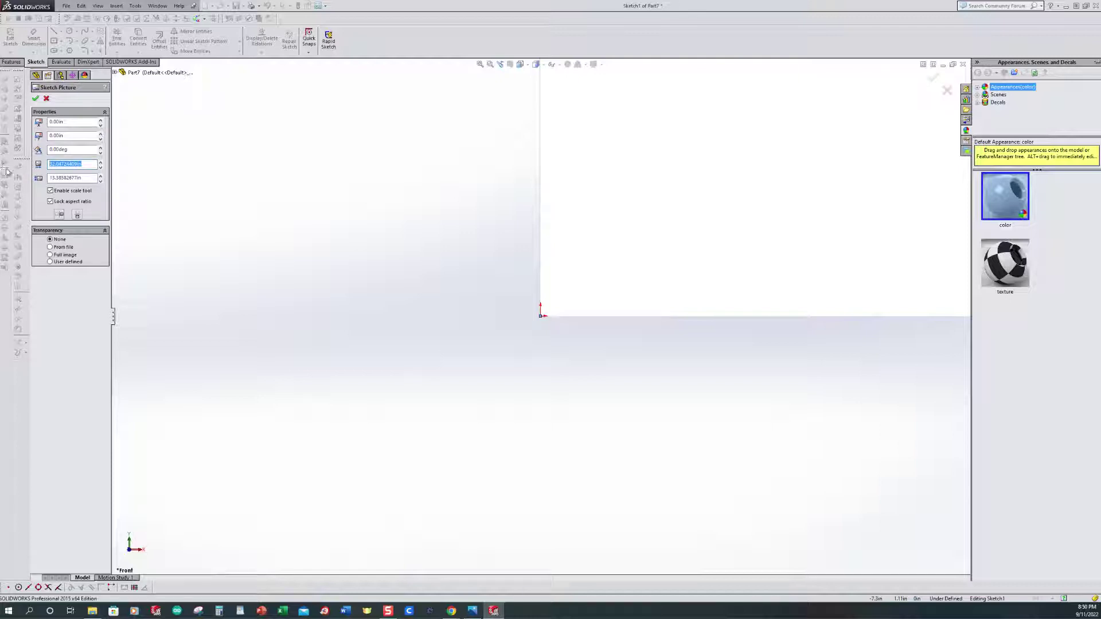
type("3")
key("Return")
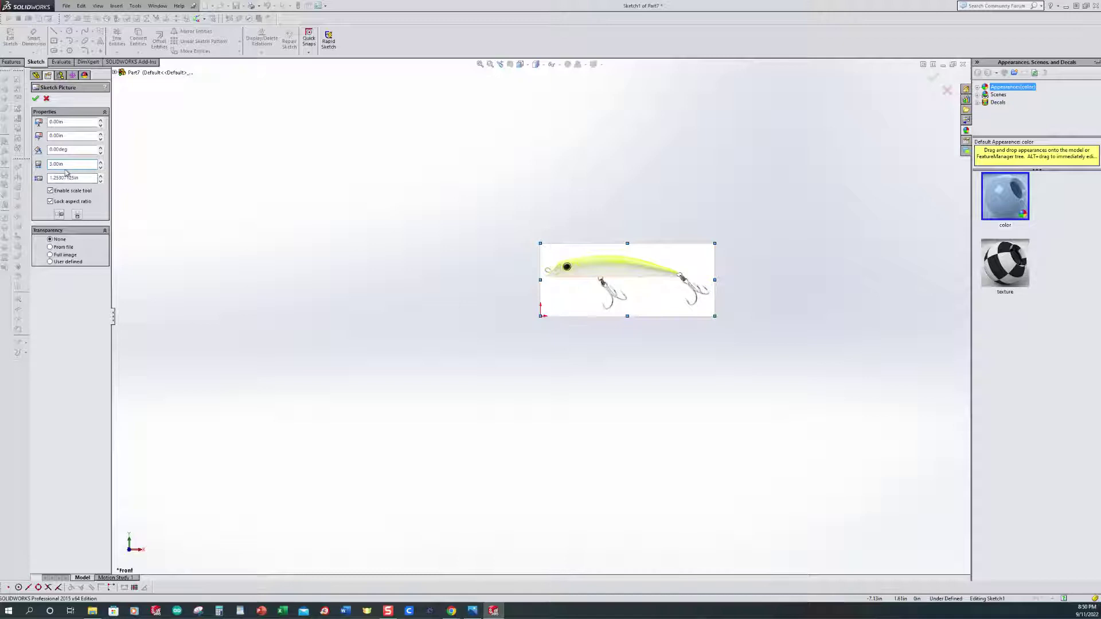
mouse_move(629, 272)
left_mouse_down()
mouse_move(604, 304)
mouse_move(558, 317)
left_mouse_up()
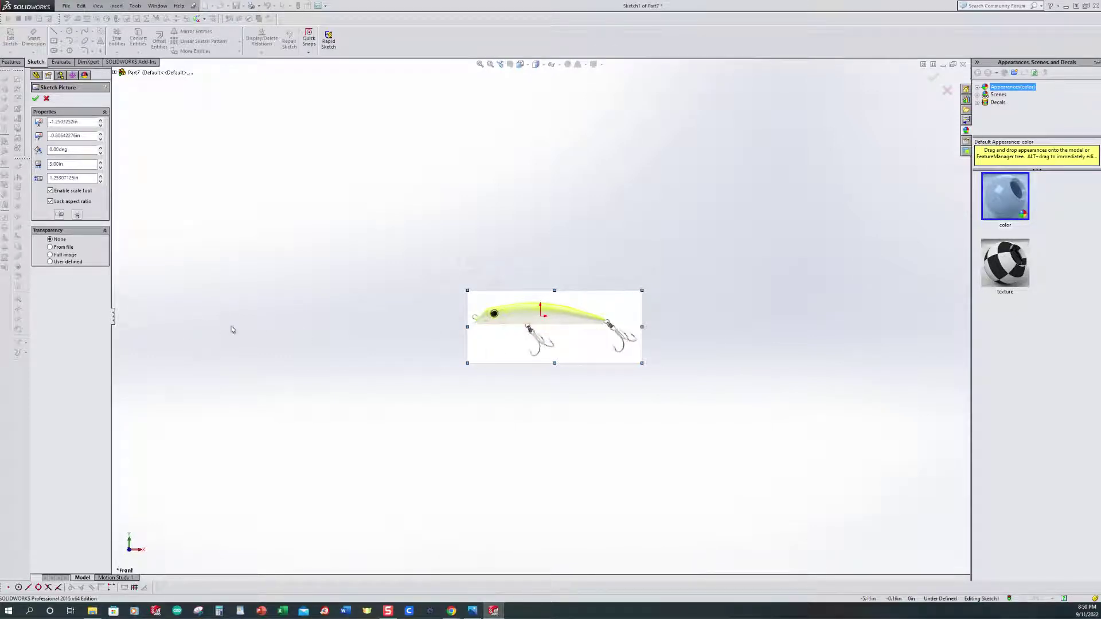
Apply full-image transparency of about 0.76 to the lure picture, accept it and exit the sketch.
left_click(51, 258)
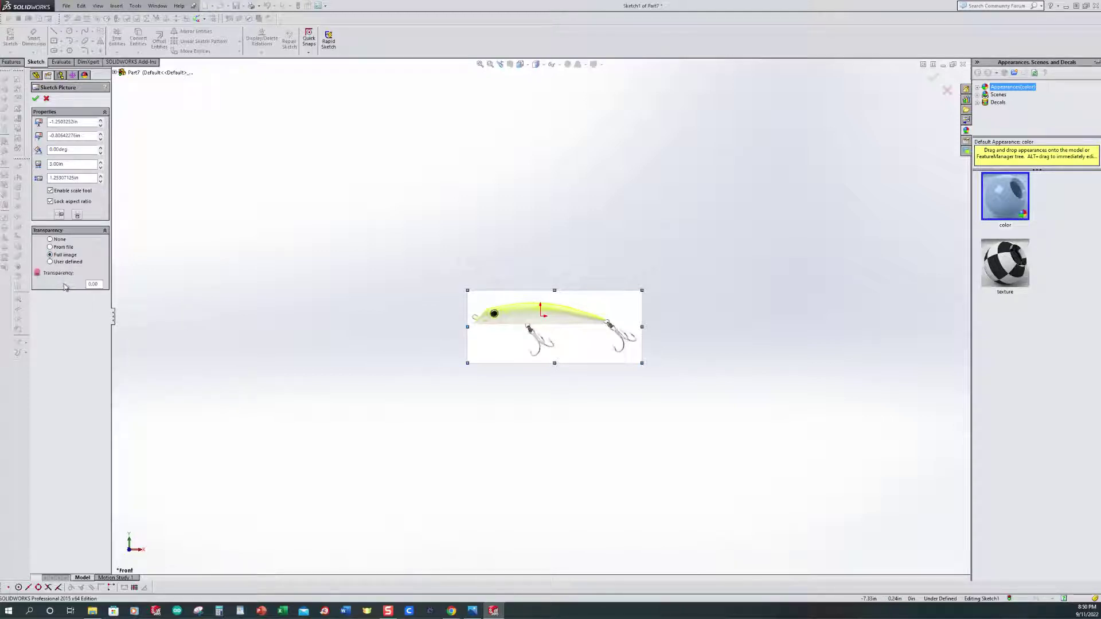
left_click_drag(76, 285, 74, 286)
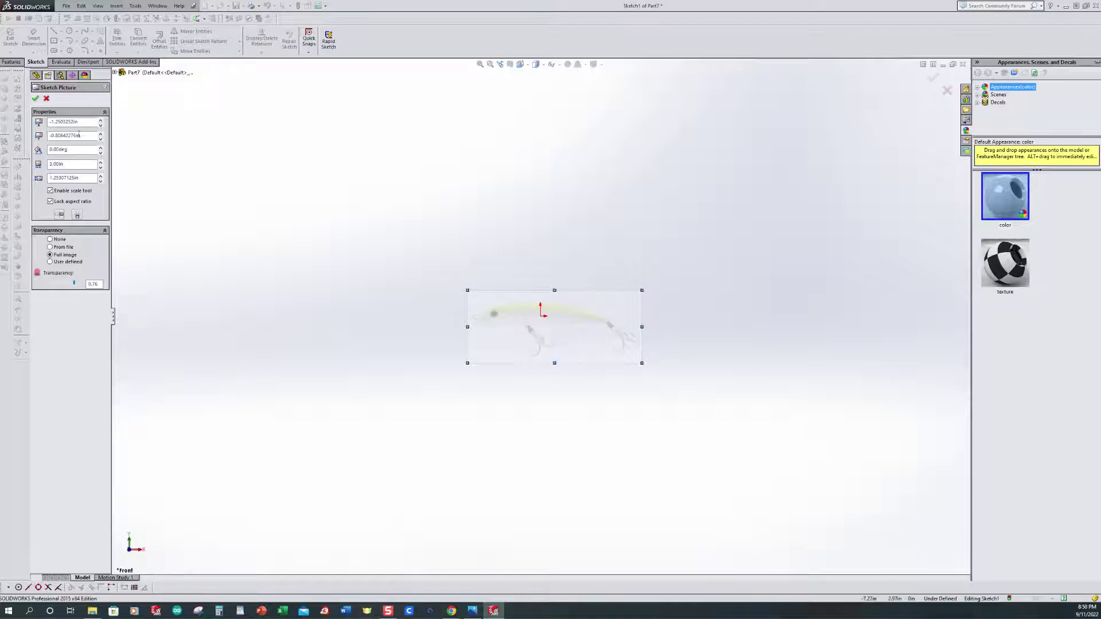
left_click(35, 100)
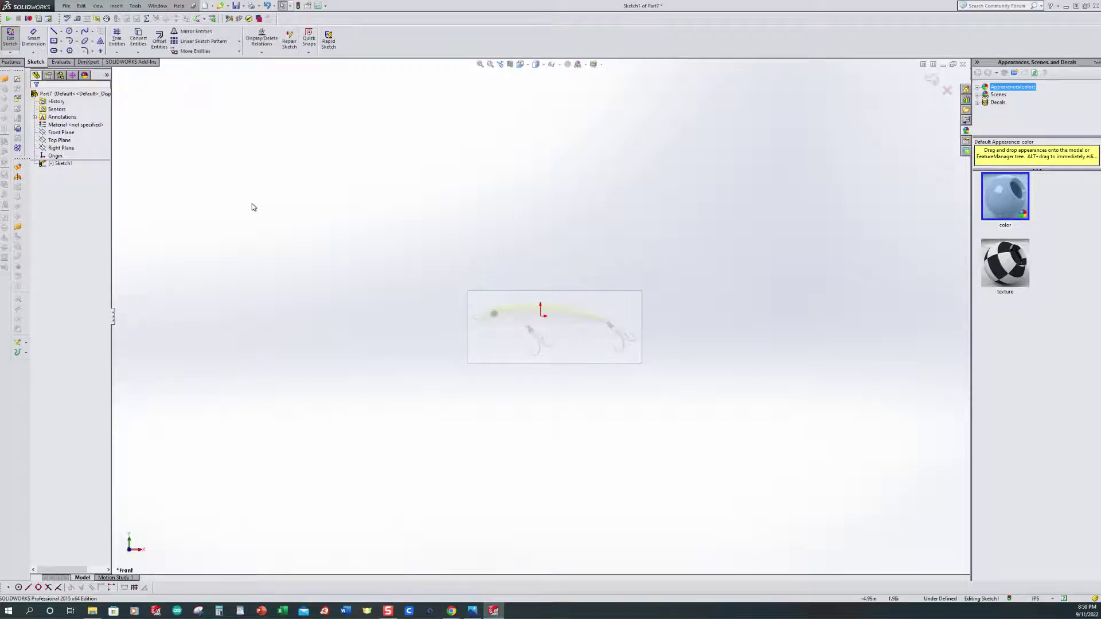
left_click(932, 79)
left_click(80, 183)
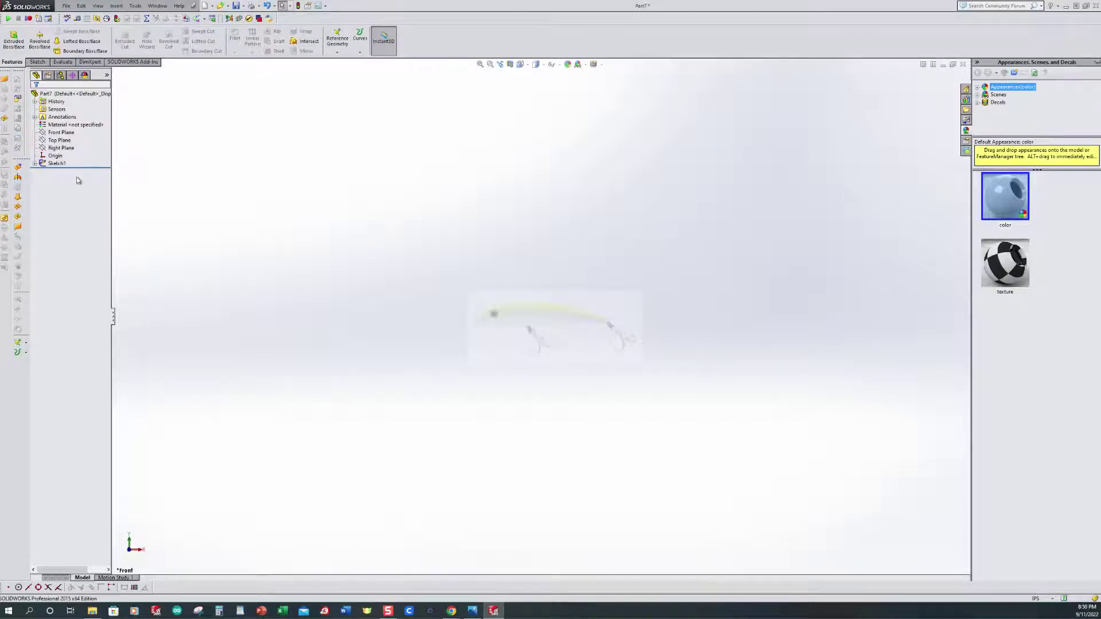
Rename the sketch containing the lure image as picture.
left_click(60, 165)
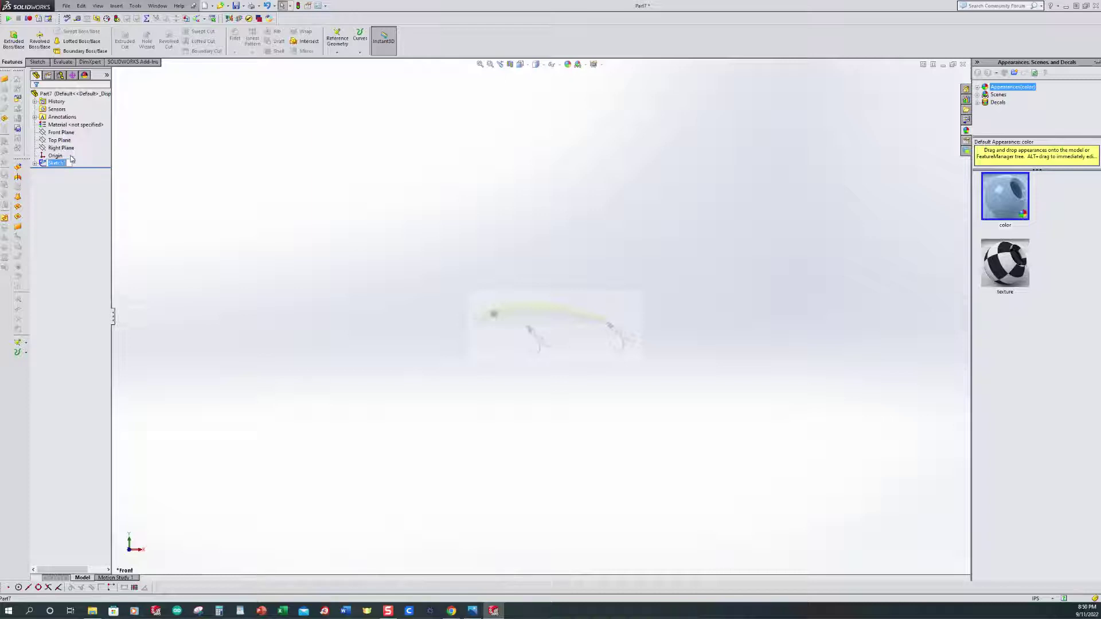
type("pil")
type("ture")
key("Return")
left_click(339, 247)
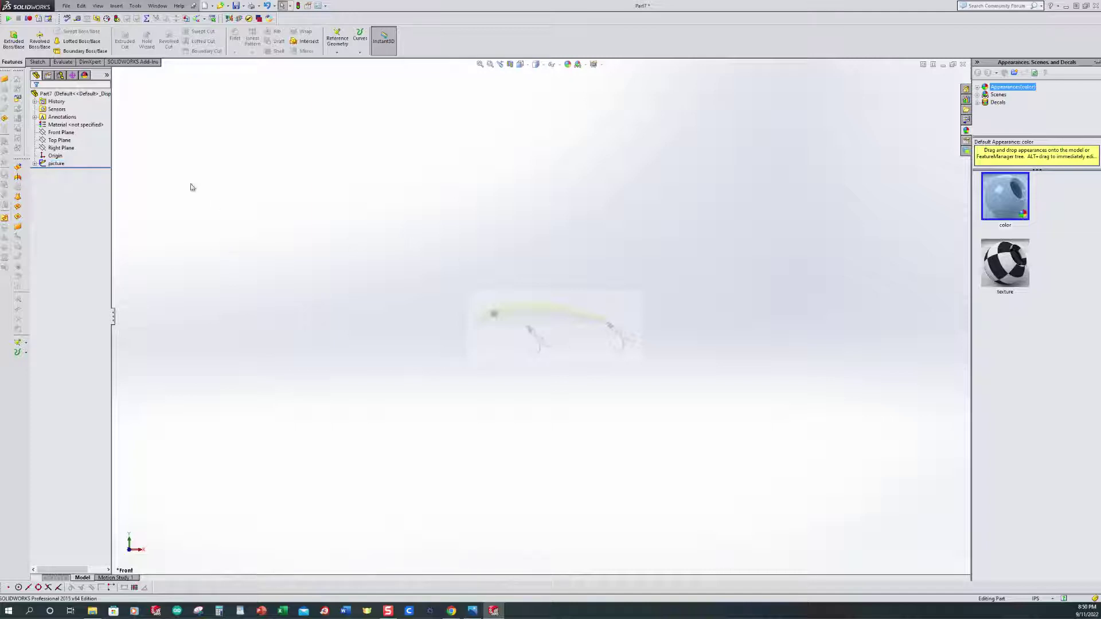
In a new Front Plane sketch, trace the lure's upper edge from head to tail with a five-point spline, and exit the sketch.
left_click(58, 133)
left_click(44, 134)
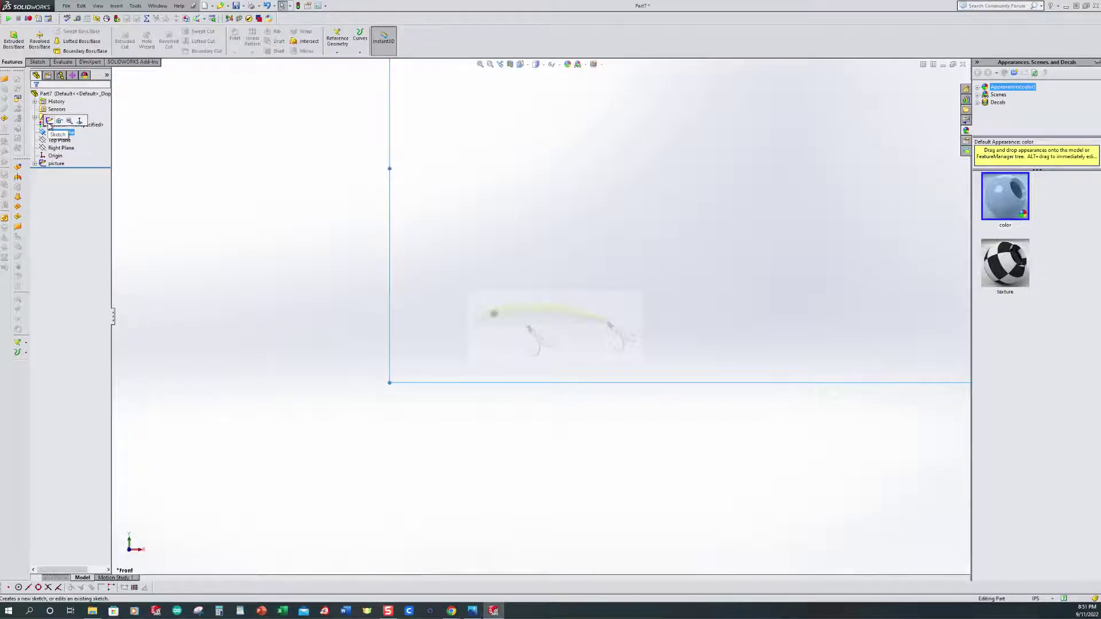
left_click(50, 123)
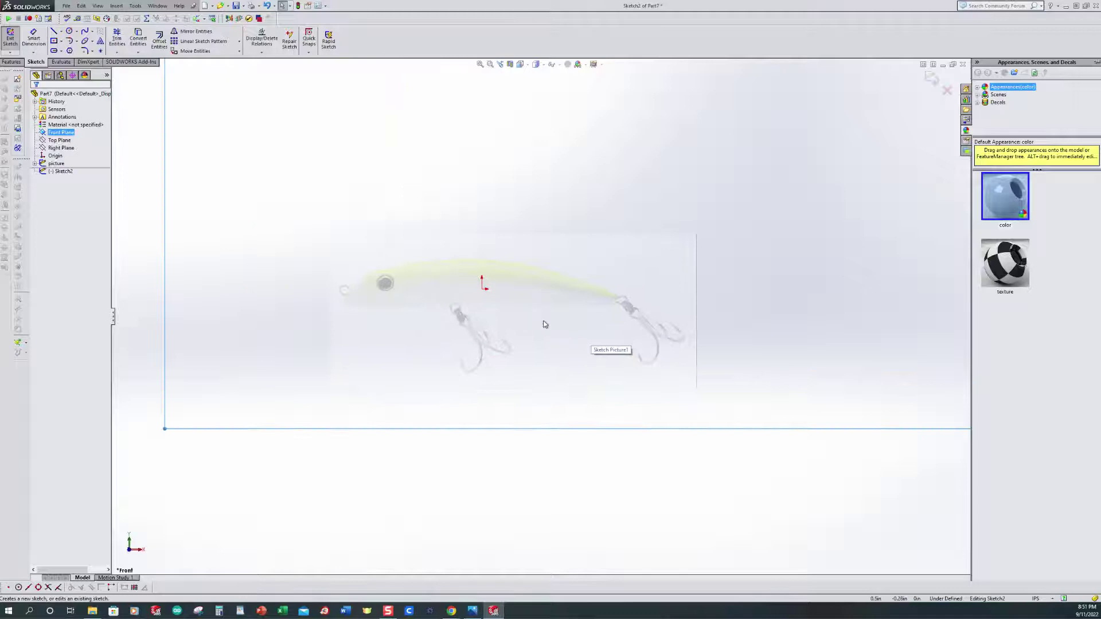
scroll(539, 319, "down", 2)
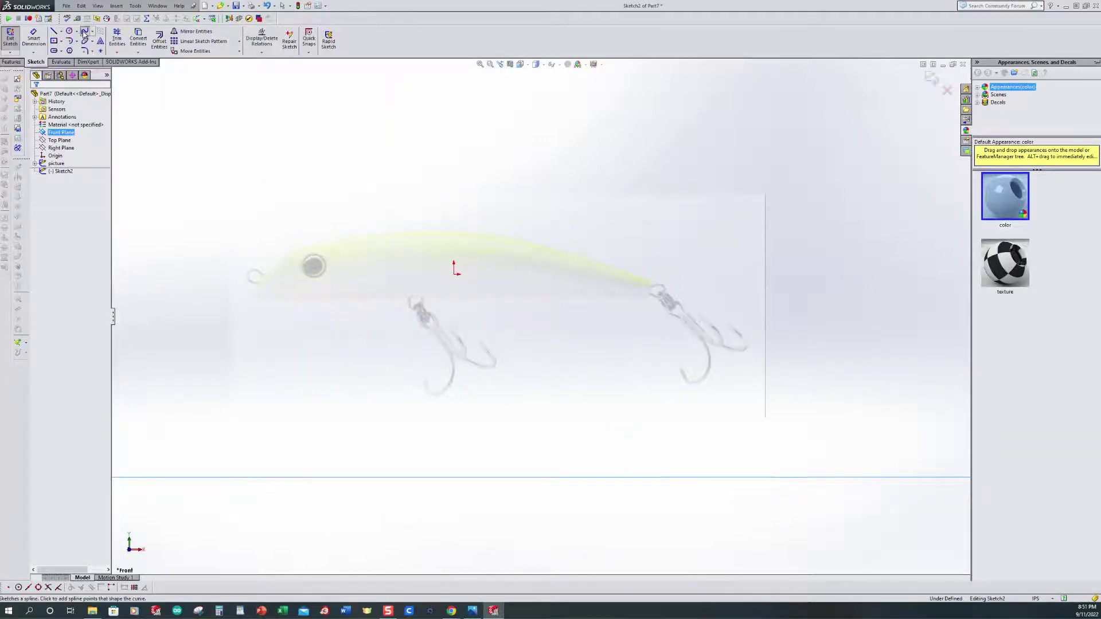
left_click(290, 251)
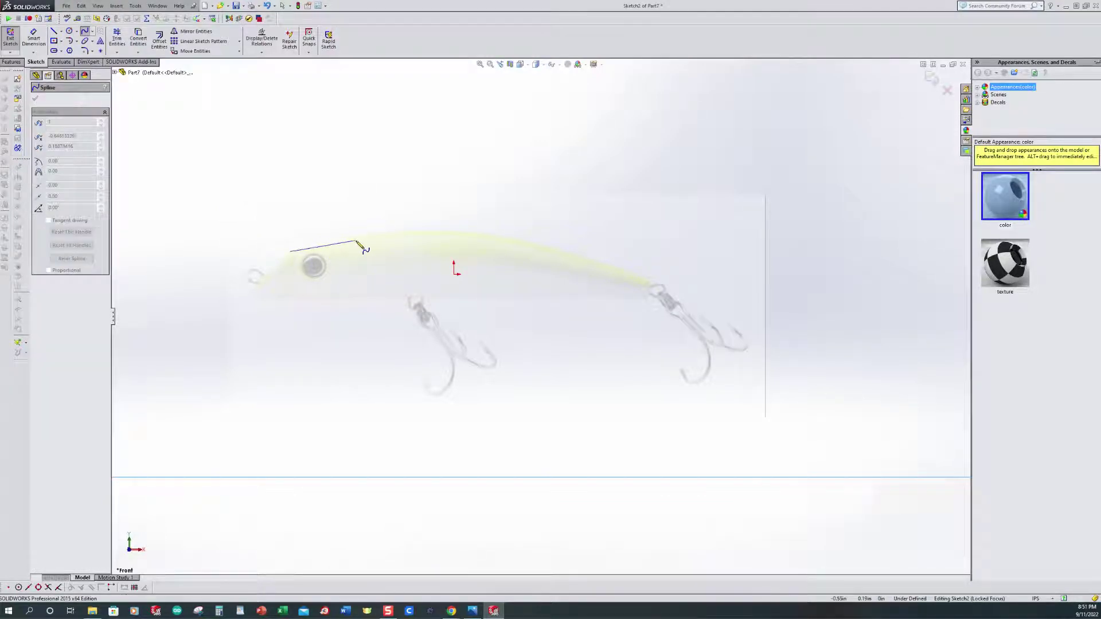
left_click(360, 236)
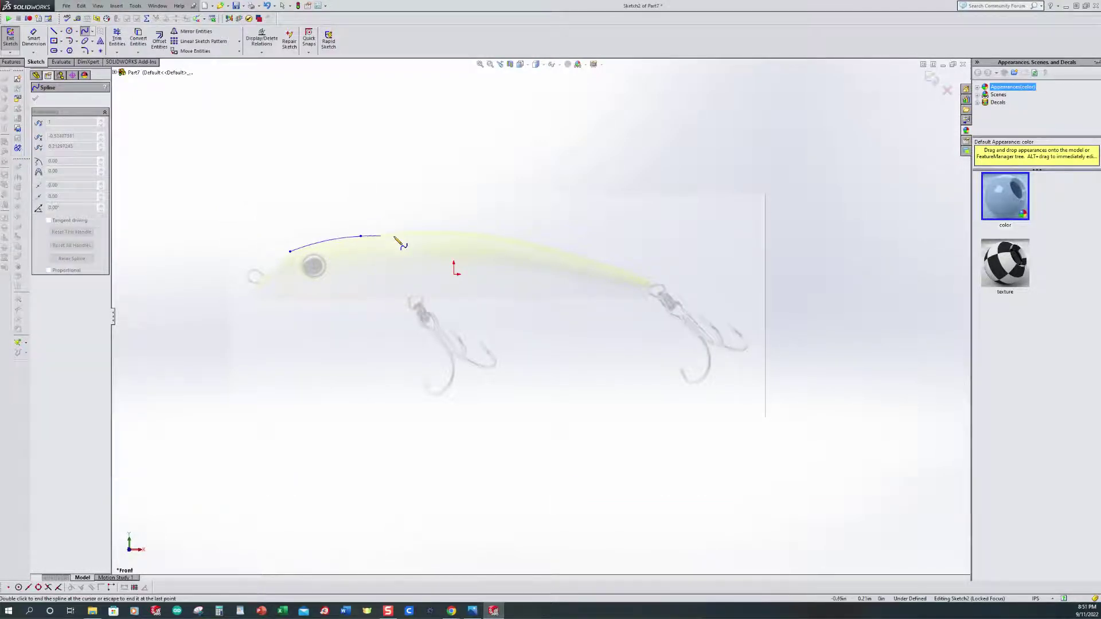
left_click(441, 231)
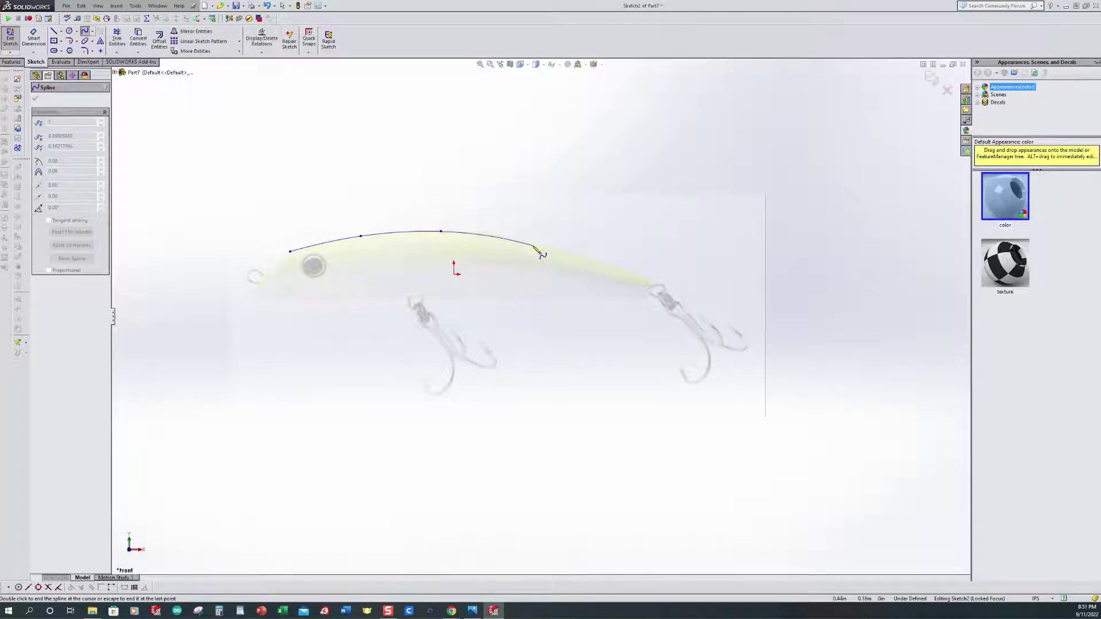
left_click(542, 247)
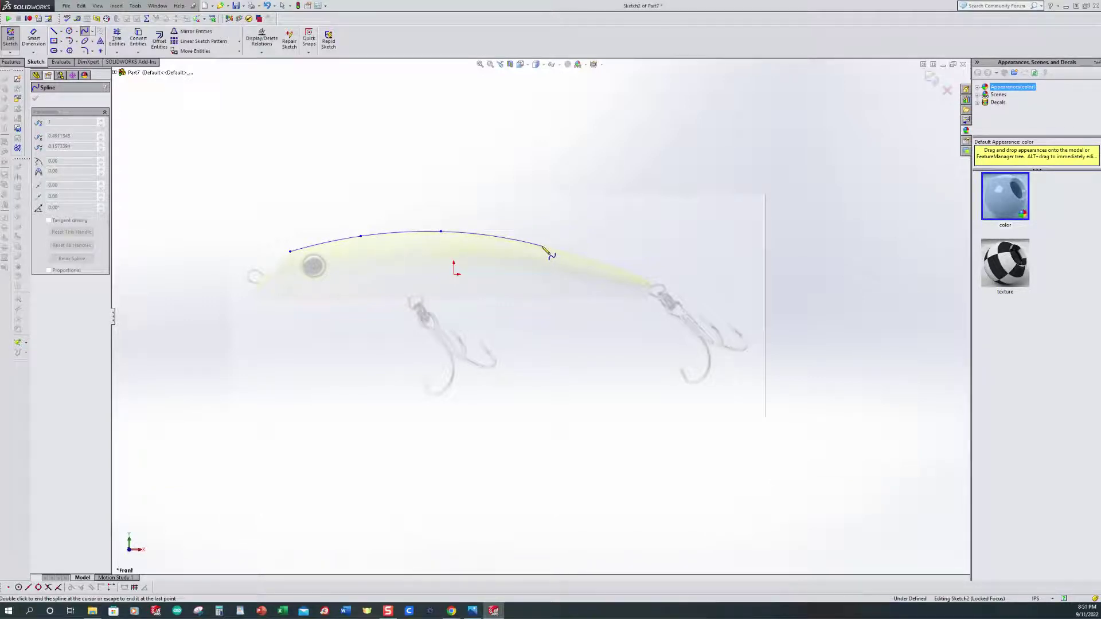
left_click(649, 280)
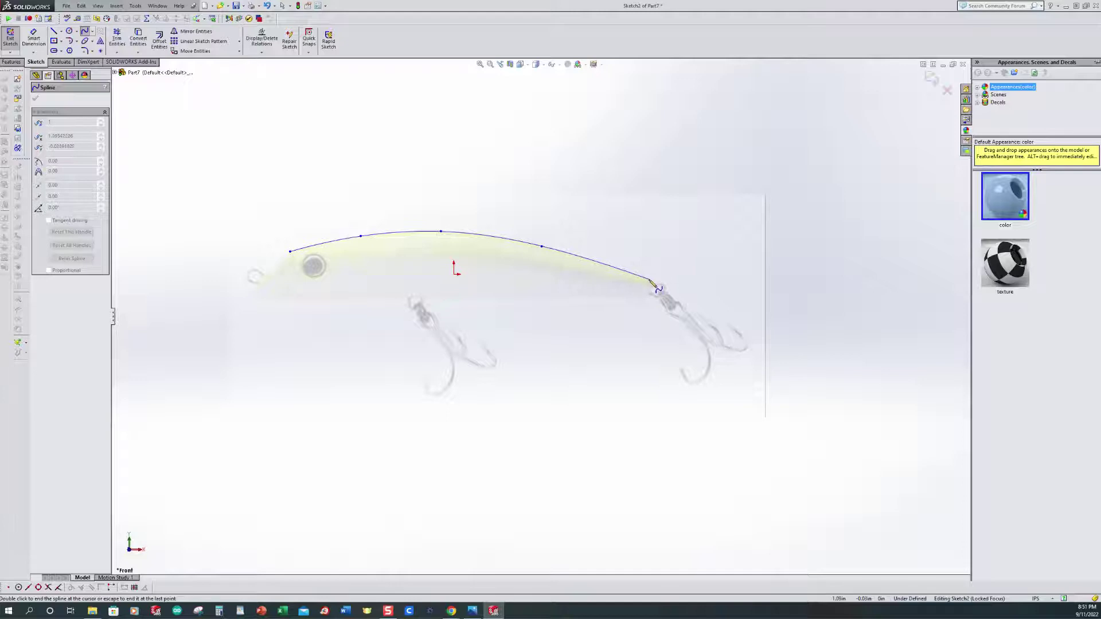
key("Escape")
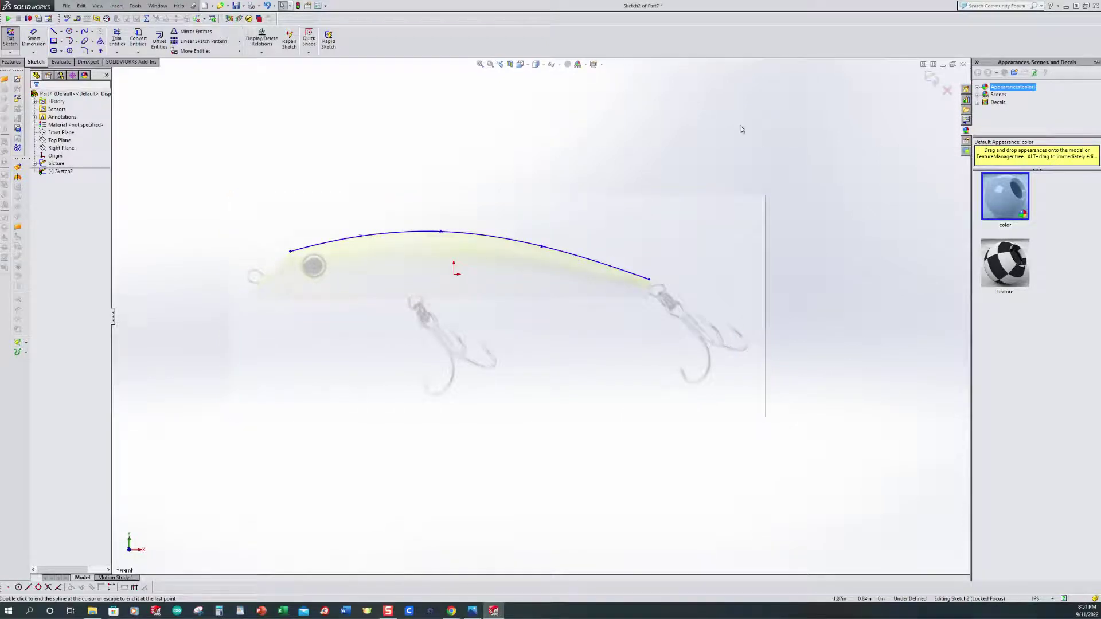
left_click(13, 37)
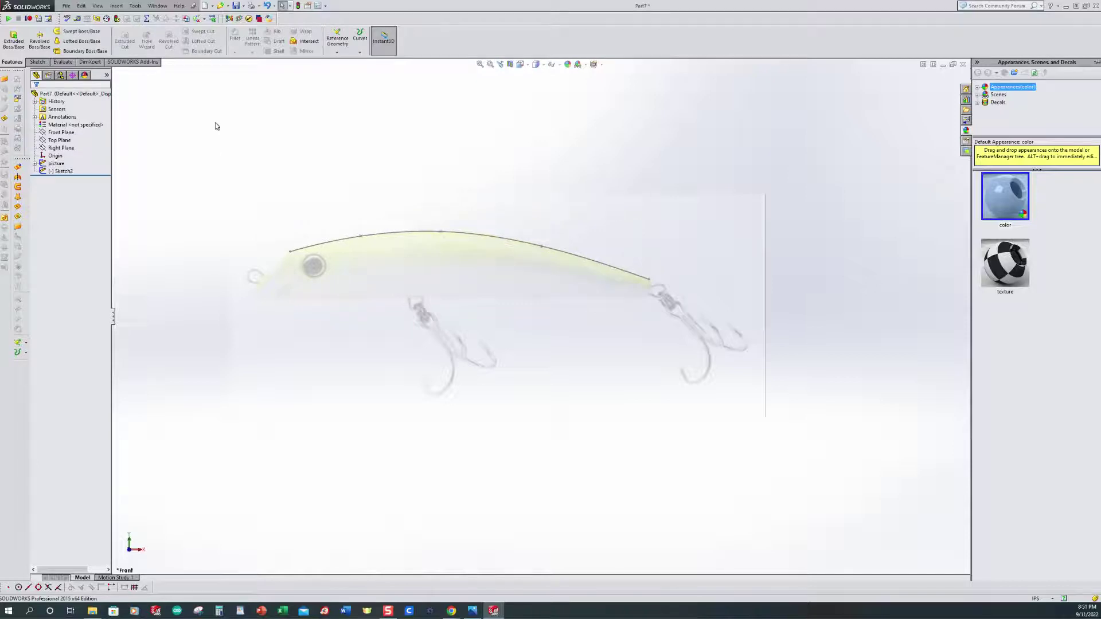
Rename the spline sketch as top profile.
left_click(67, 173)
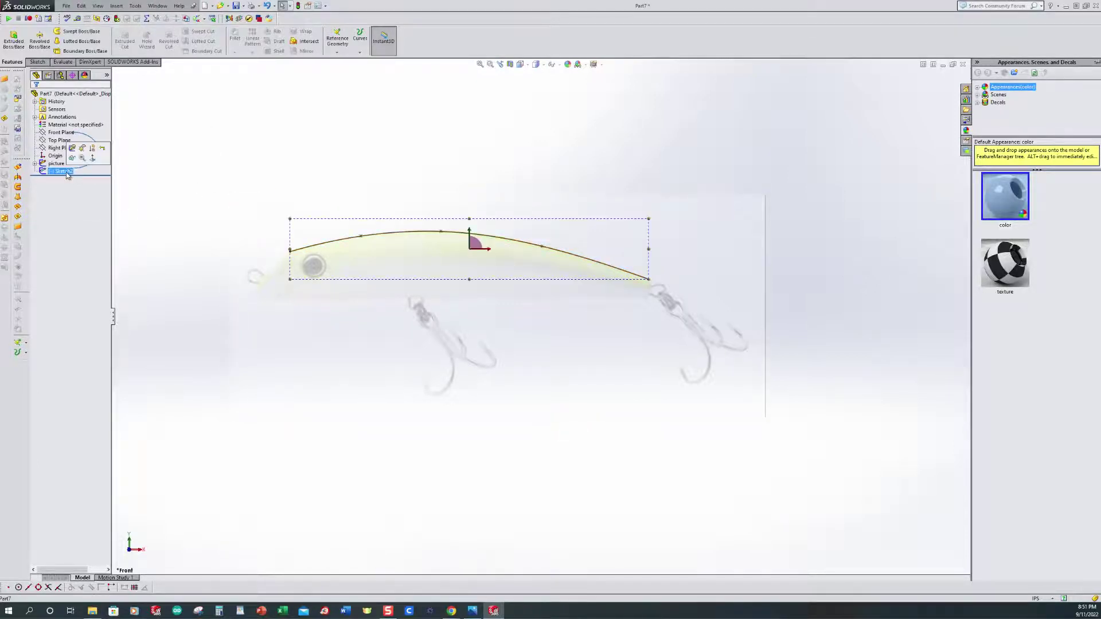
left_click(67, 172)
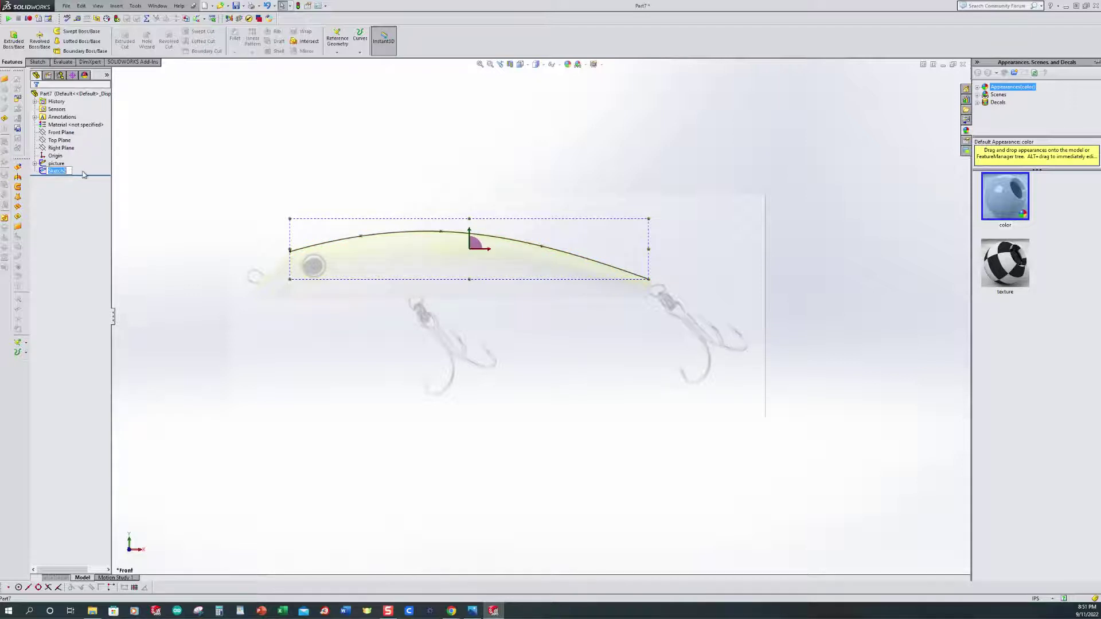
type("top profile")
left_click(244, 182)
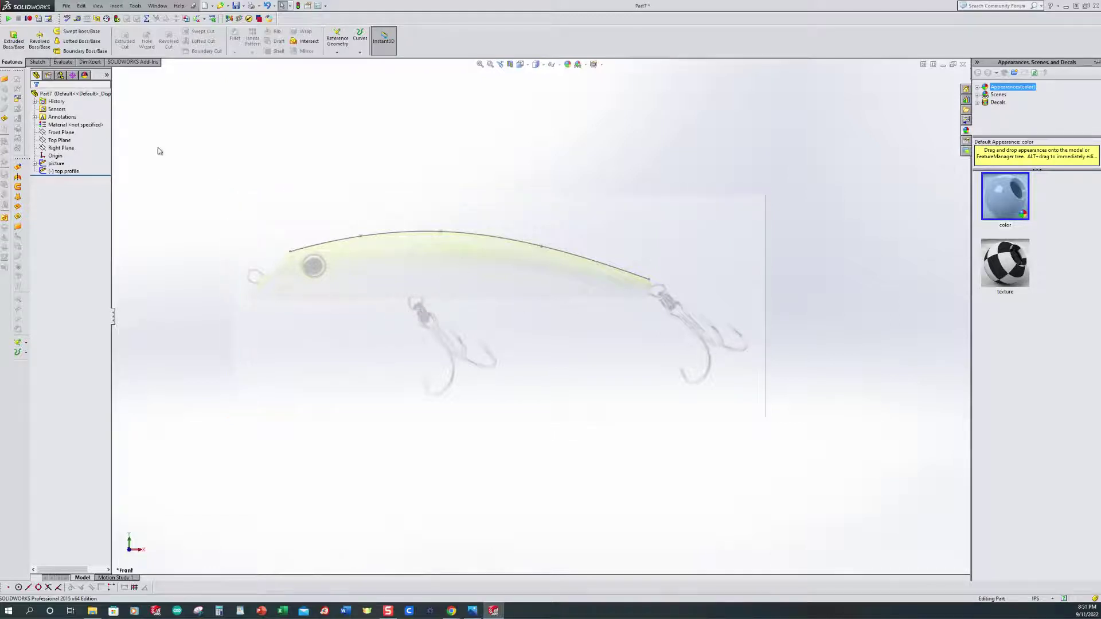
Start a new sketch on the Front Plane for the lure's lower edge.
left_click(54, 140)
left_click(42, 134)
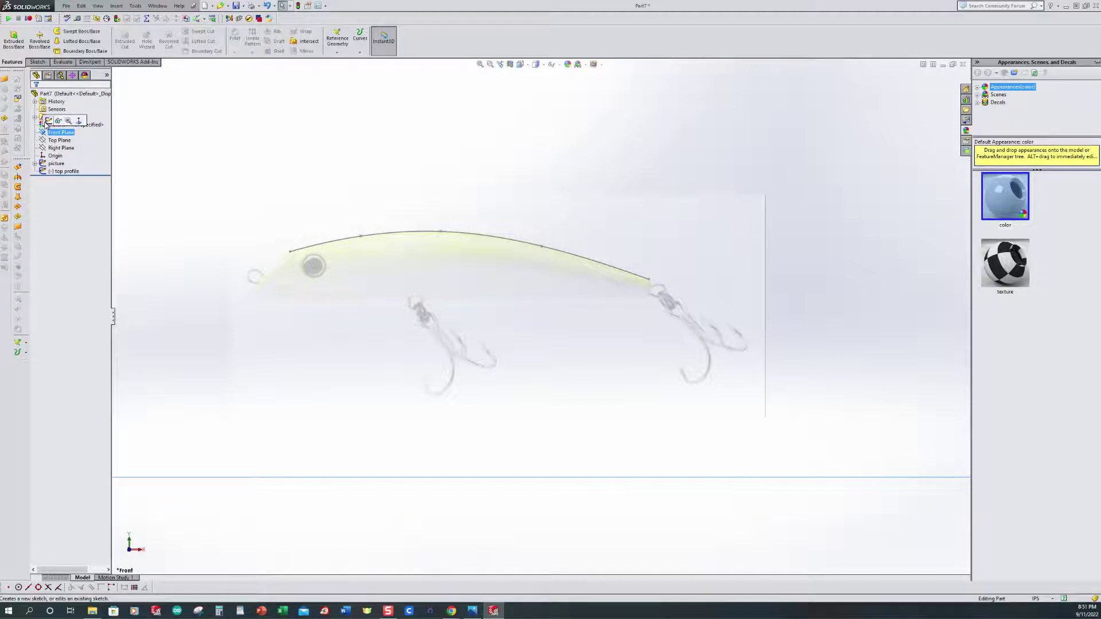
left_click(49, 121)
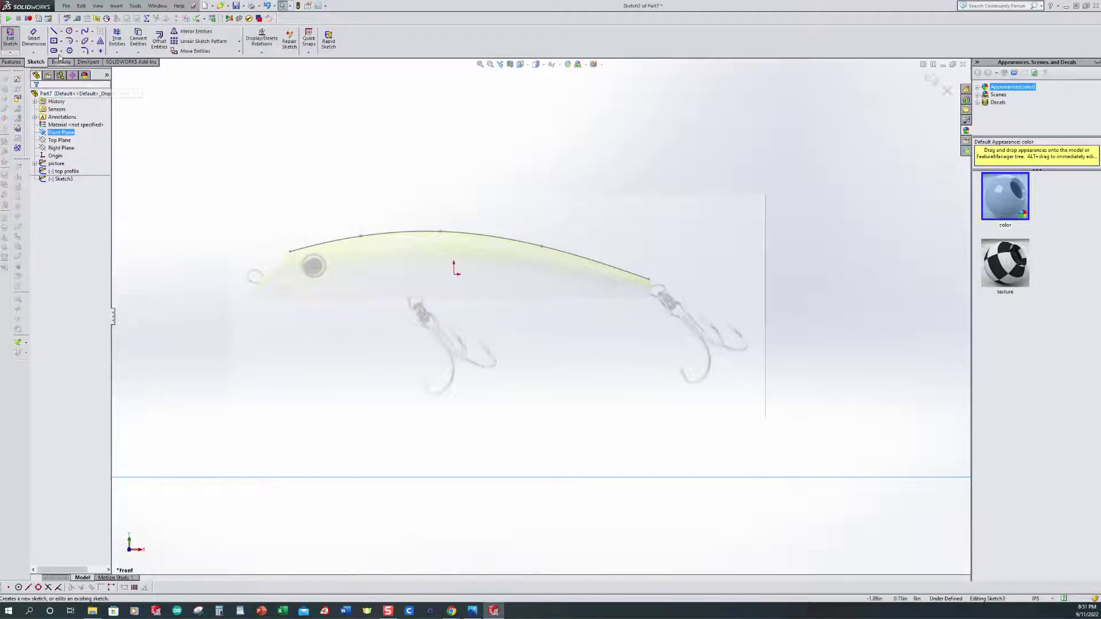
left_click(85, 33)
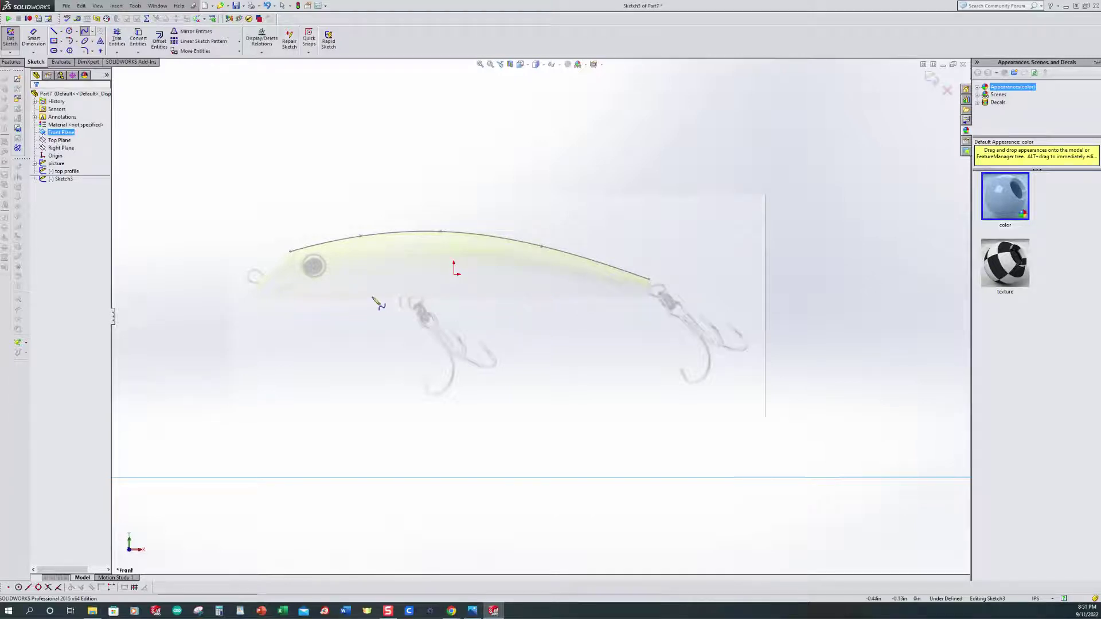
left_click(252, 297)
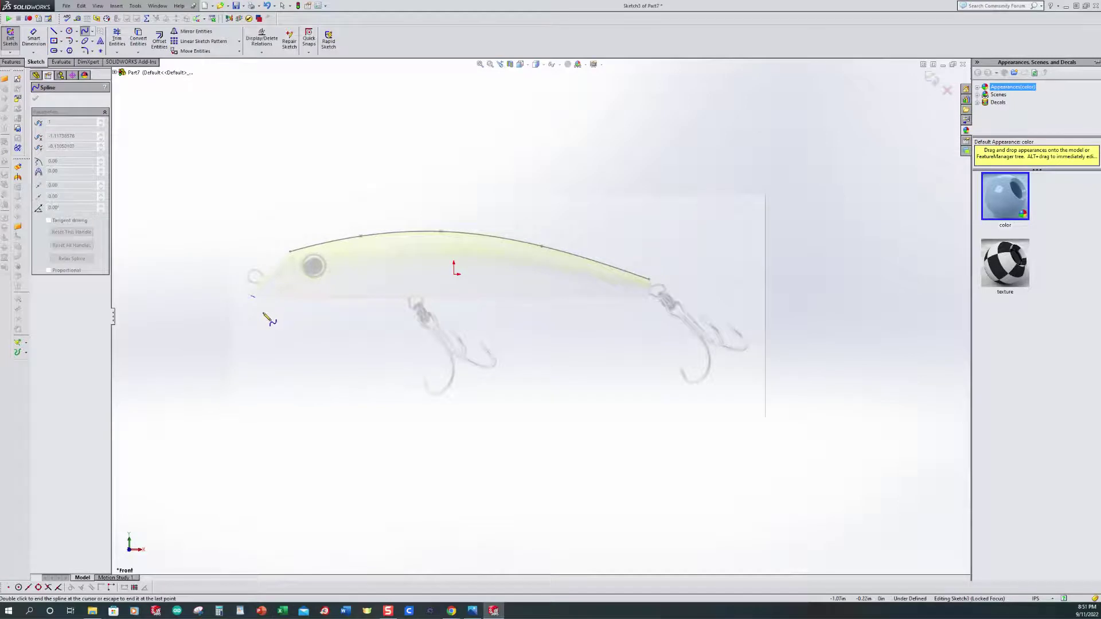
key("Escape")
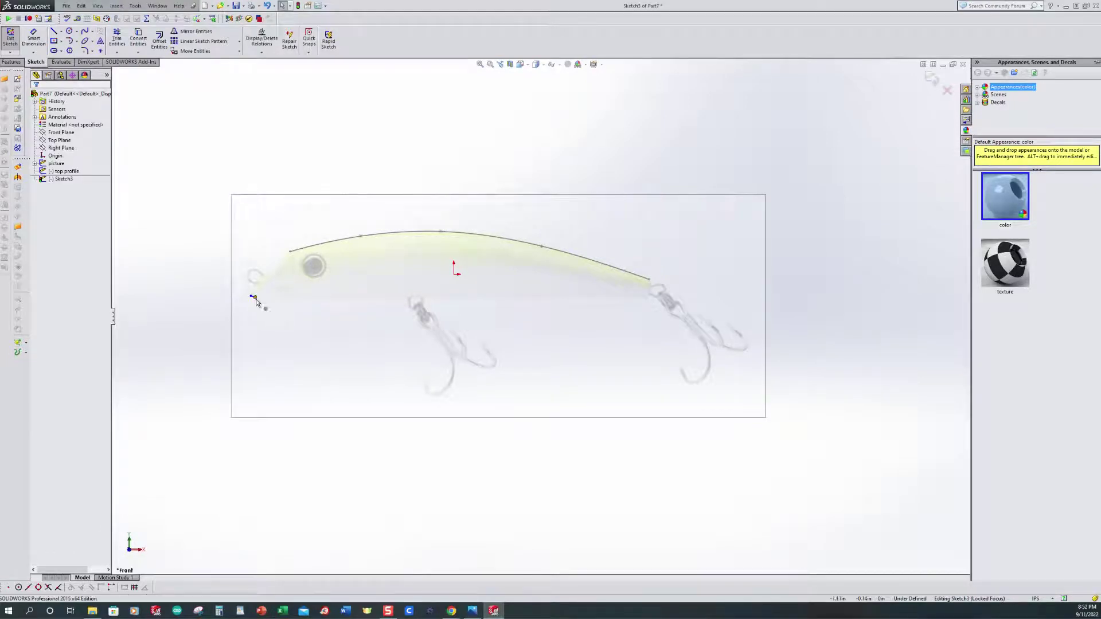
scroll(252, 304, "down", 3)
left_click(364, 283)
key("Escape")
scroll(525, 297, "up", 5)
scroll(541, 329, "up", 2)
scroll(766, 364, "down", 2)
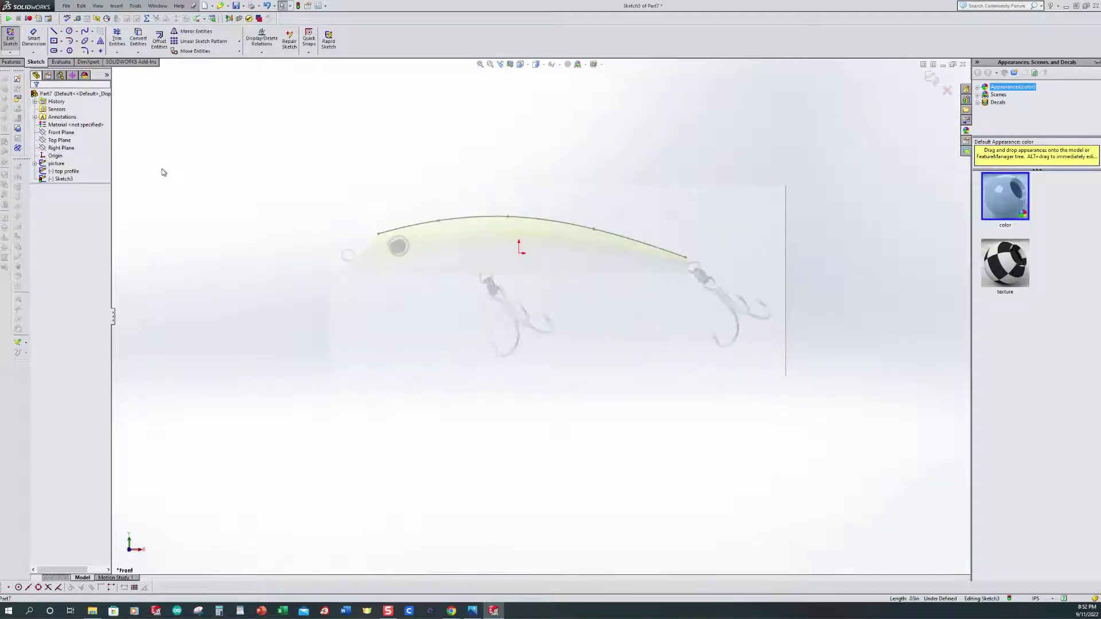
scroll(658, 342, "down", 1)
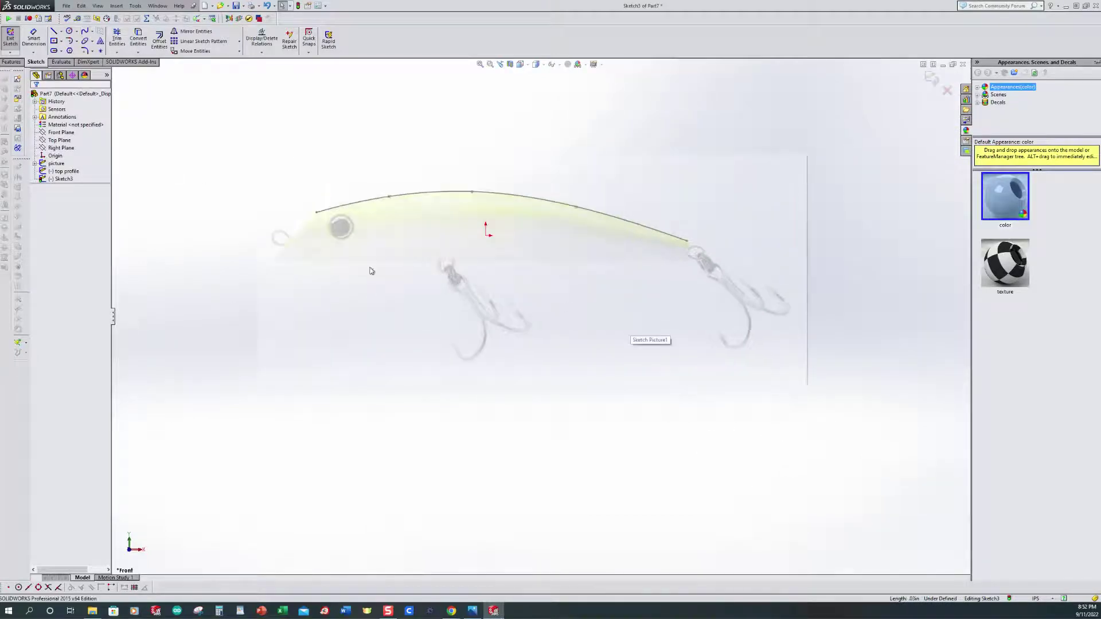
Trace the lure's lower edge from head to tail with a nine-point spline, and exit the sketch.
left_click(85, 32)
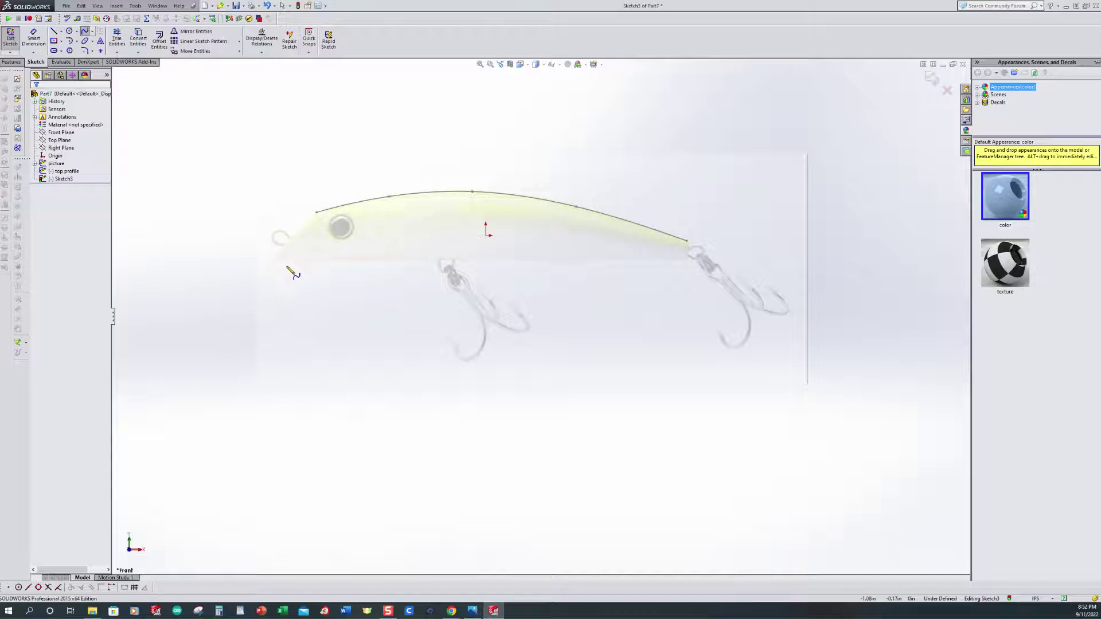
scroll(303, 272, "down", 1)
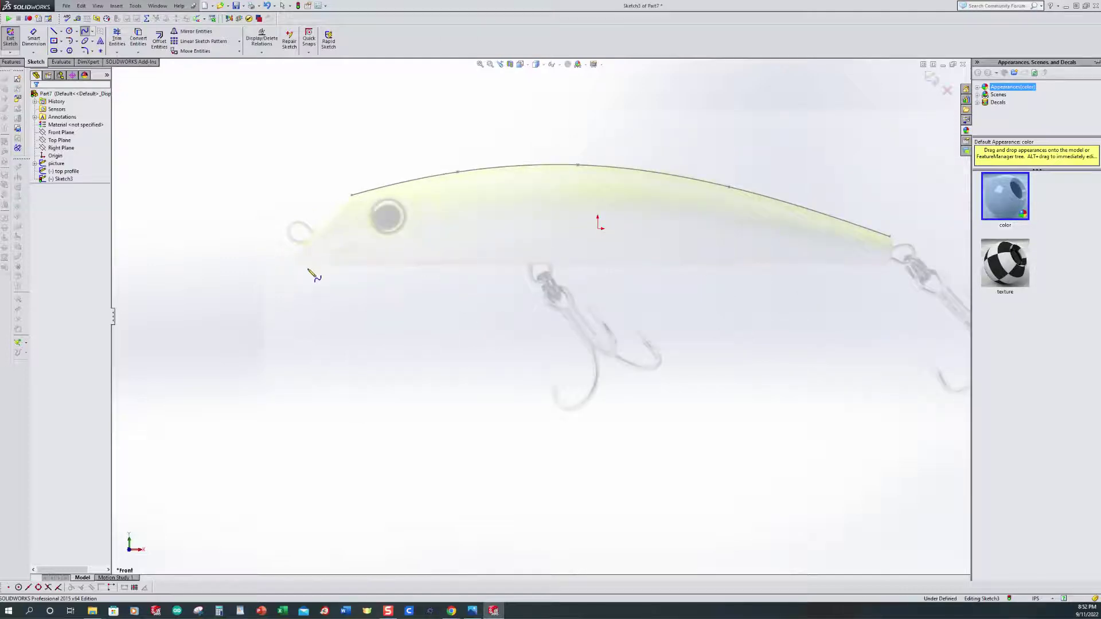
left_click(295, 261)
left_click(410, 264)
left_click(549, 265)
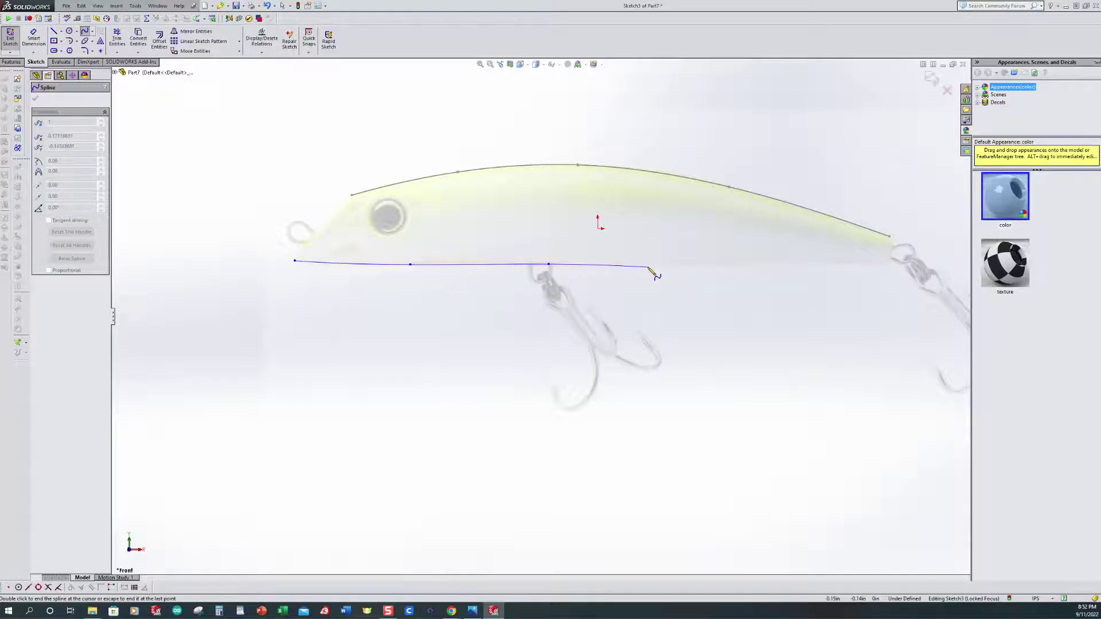
left_click(688, 265)
left_click(720, 268)
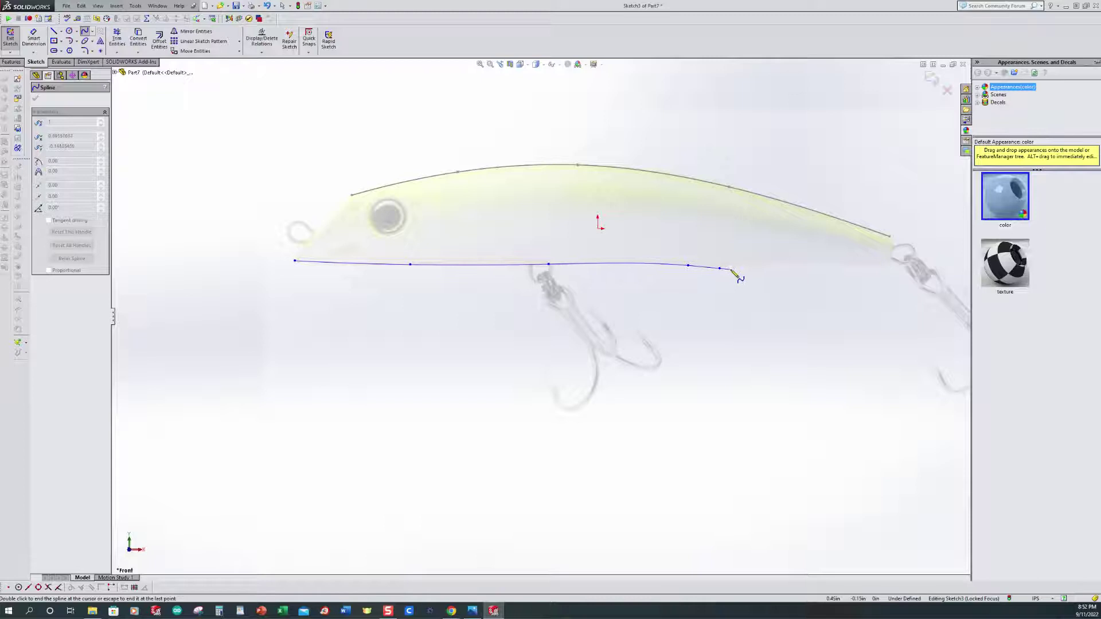
left_click(741, 265)
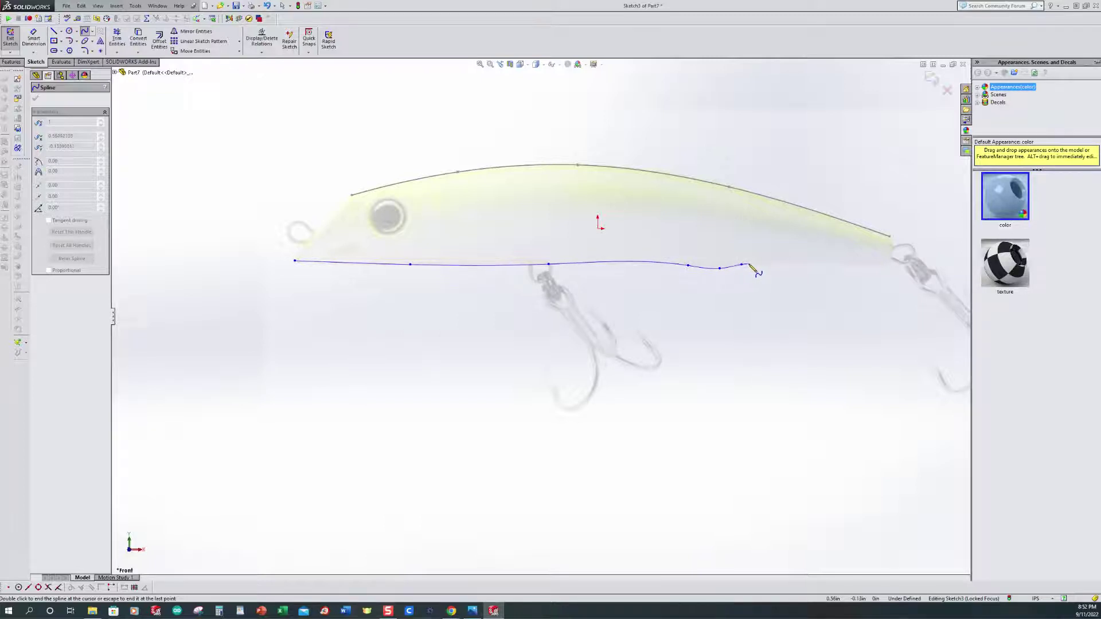
left_click(752, 264)
left_click(808, 264)
double_click(887, 265)
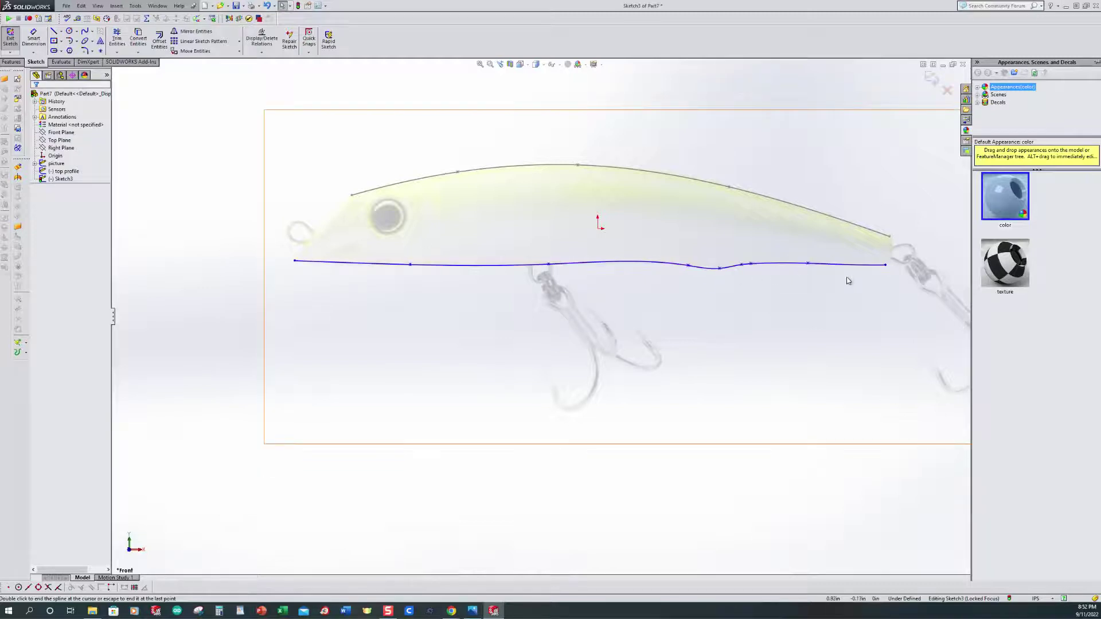
left_click(10, 39)
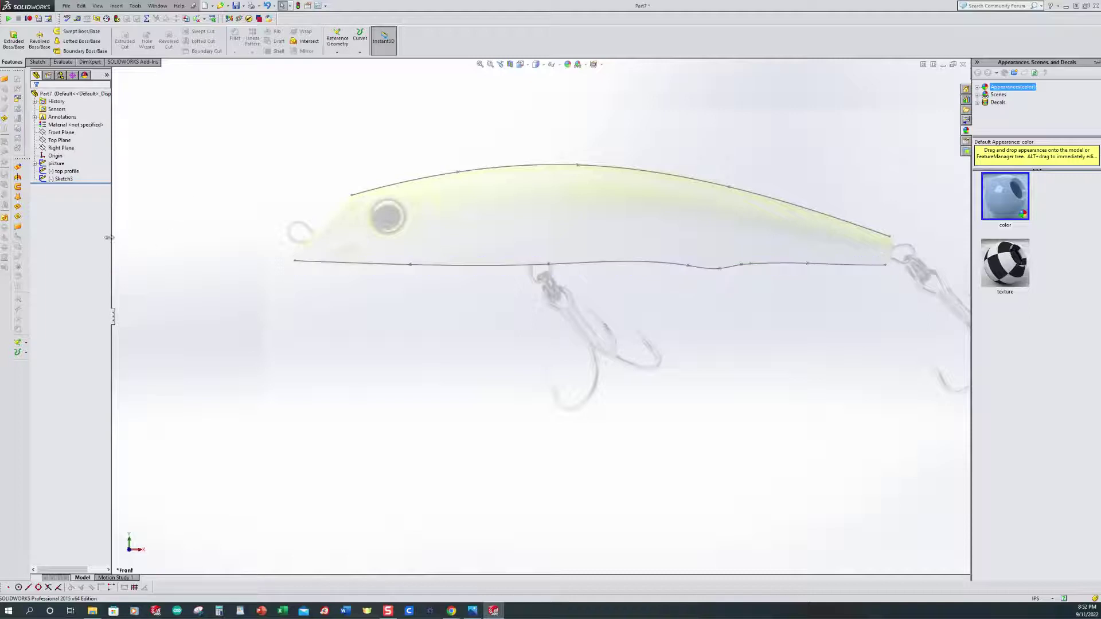
Rename the lower-edge spline sketch as bottom profile.
left_click(65, 180)
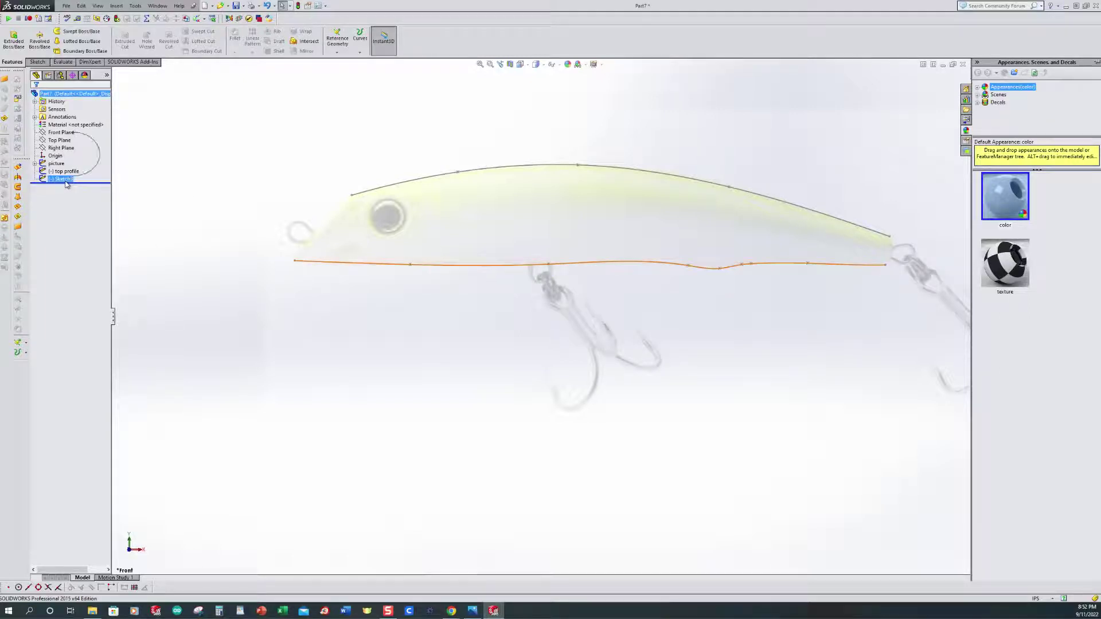
left_click(63, 180)
type("bottom profile")
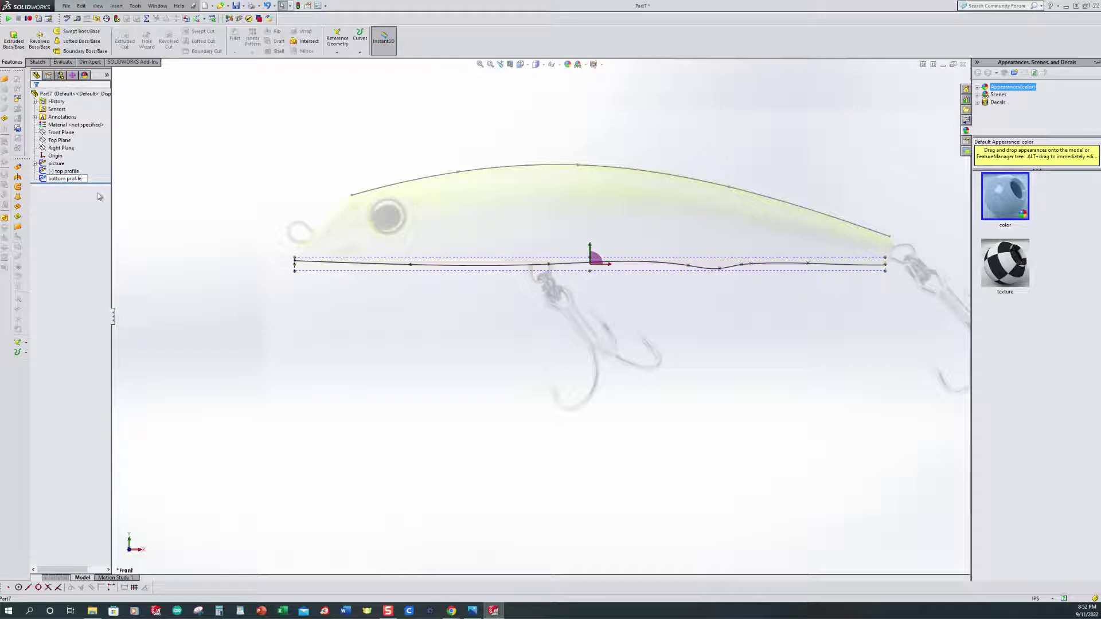
left_click(207, 202)
Create a reference plane through the tail endpoints of the top and bottom profiles, perpendicular to the Front Plane, and rename it tail plane.
scroll(468, 283, "up", 2)
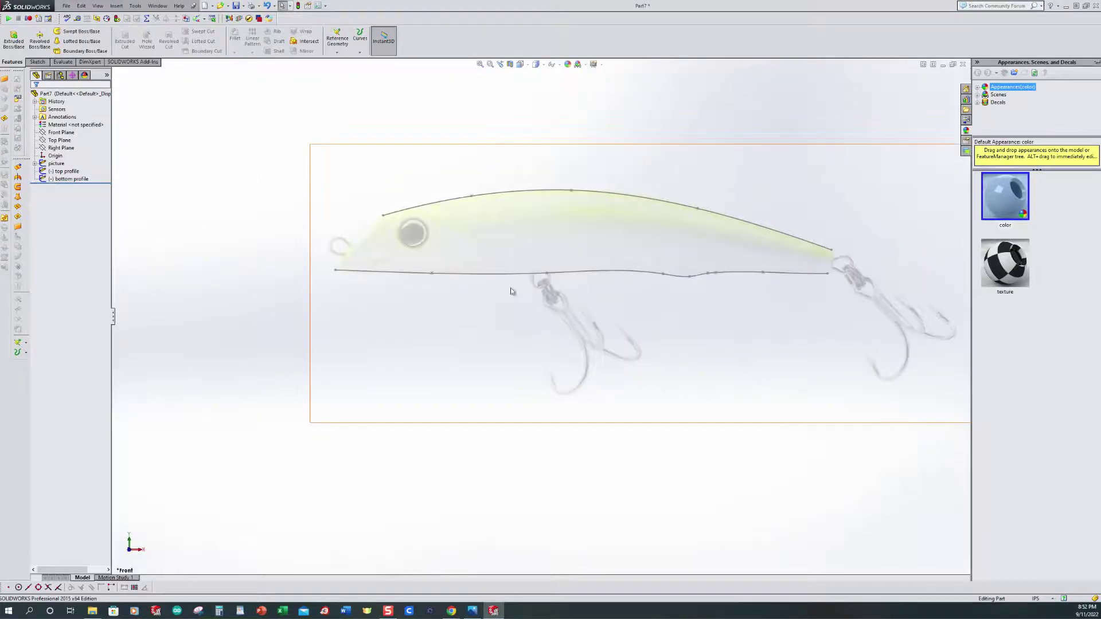
scroll(534, 321, "up", 1)
scroll(779, 278, "down", 1)
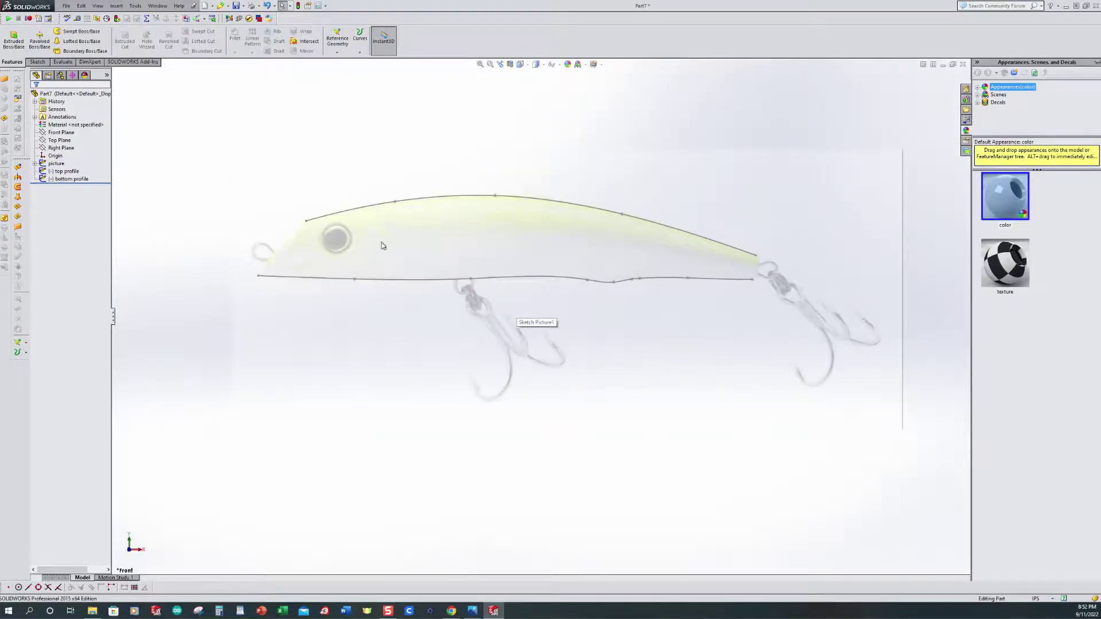
left_click(337, 43)
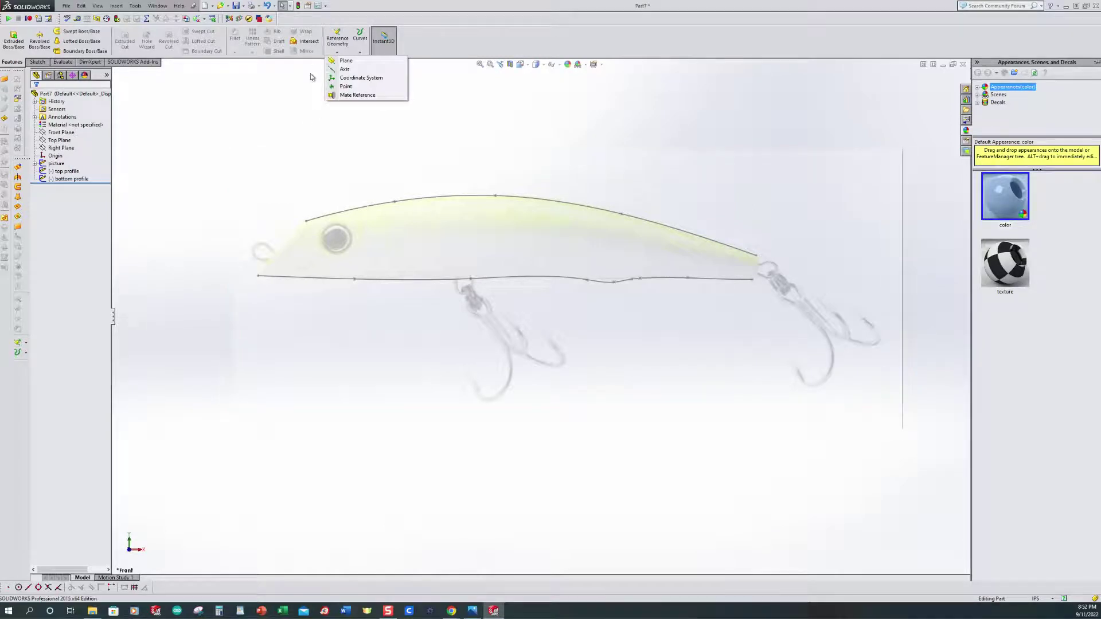
left_click(345, 61)
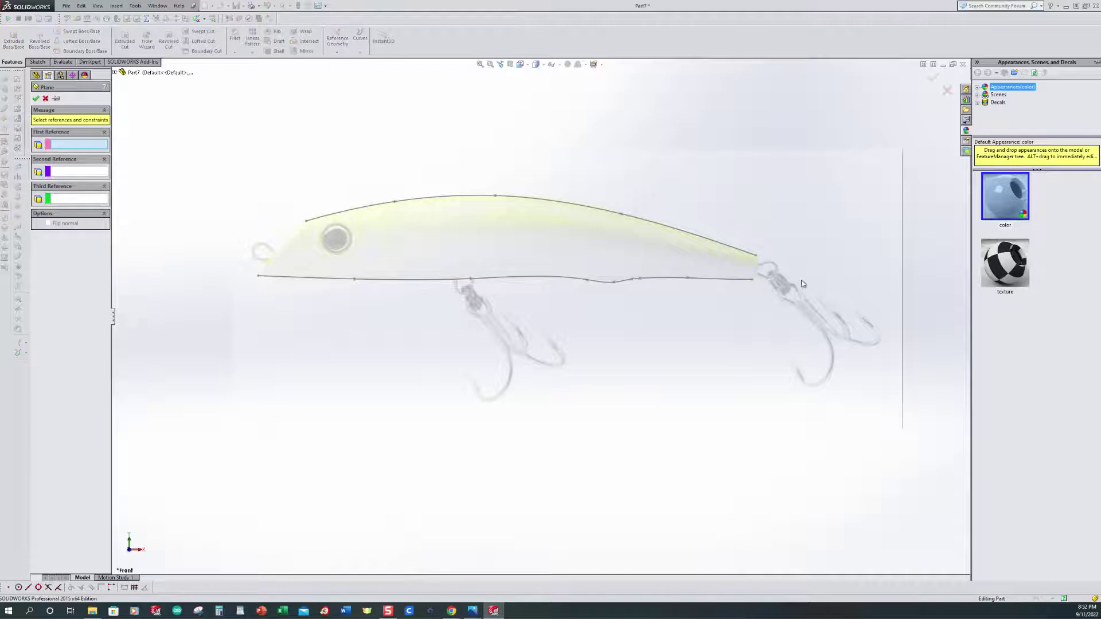
left_click(757, 256)
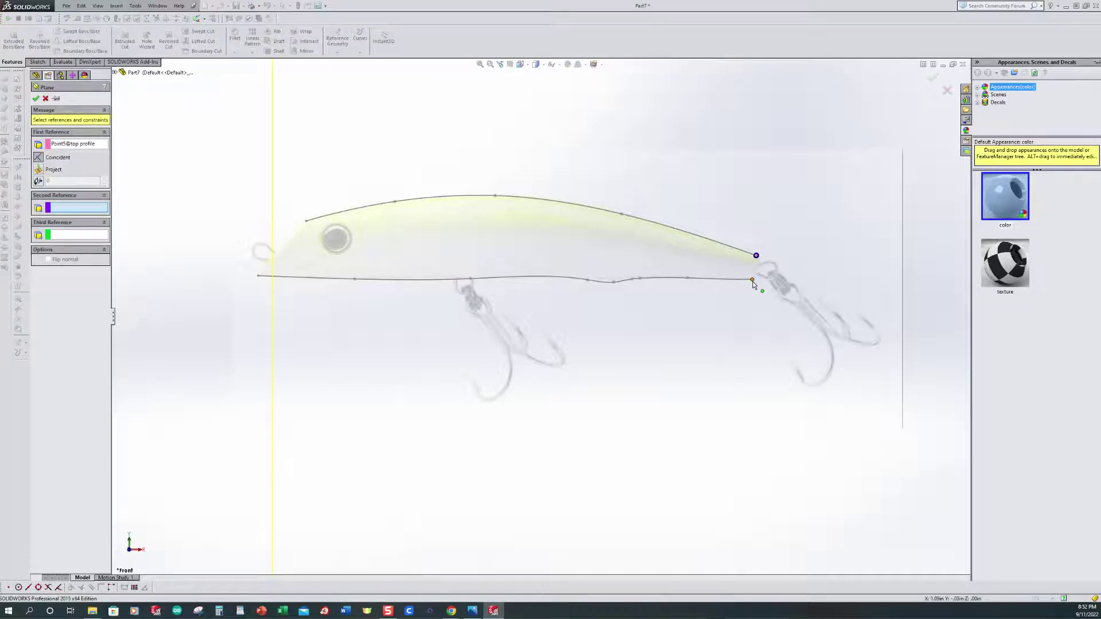
left_click(753, 285)
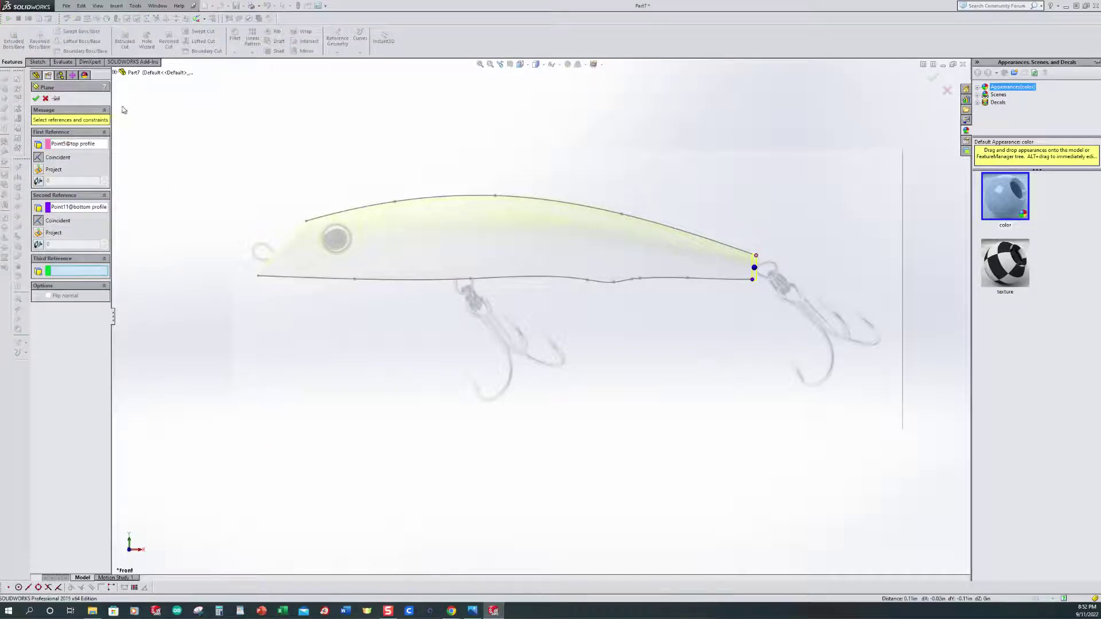
left_click(115, 73)
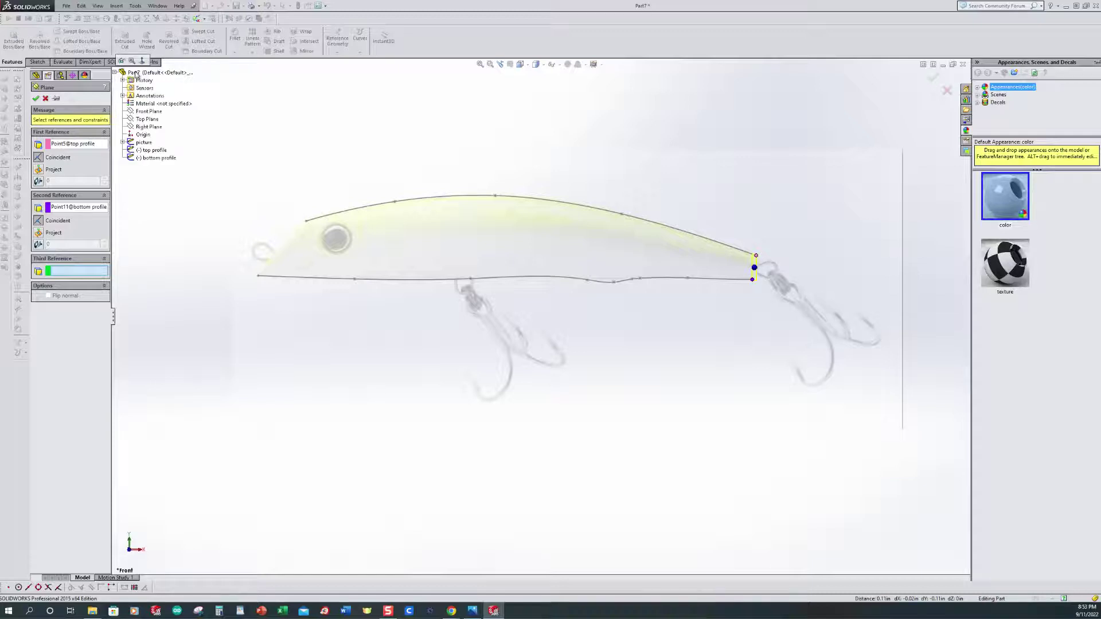
left_click(146, 112)
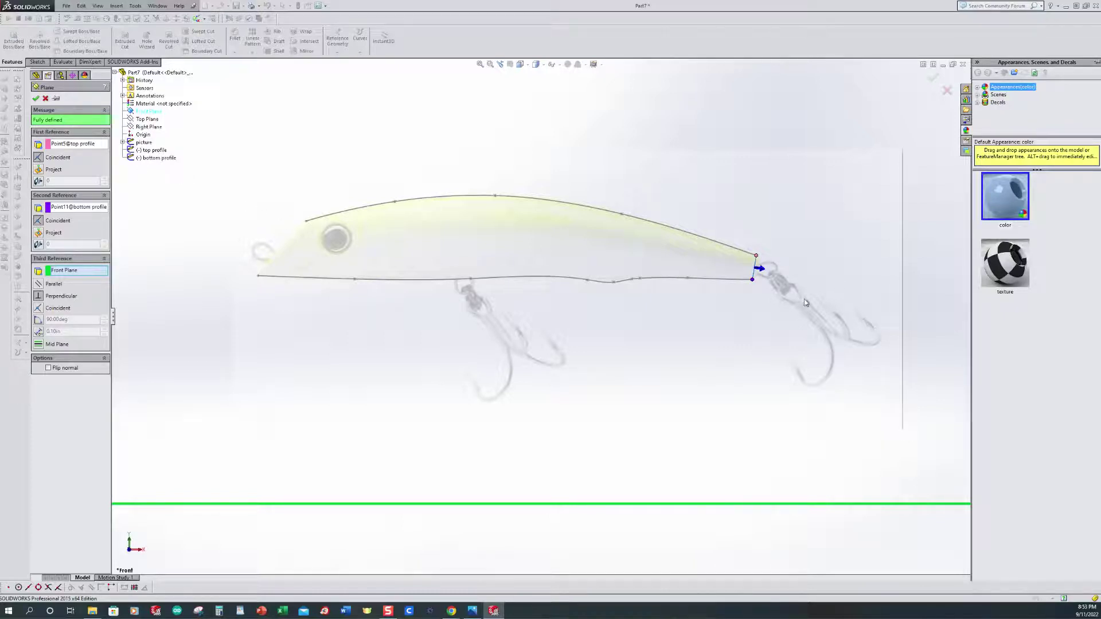
left_click(35, 100)
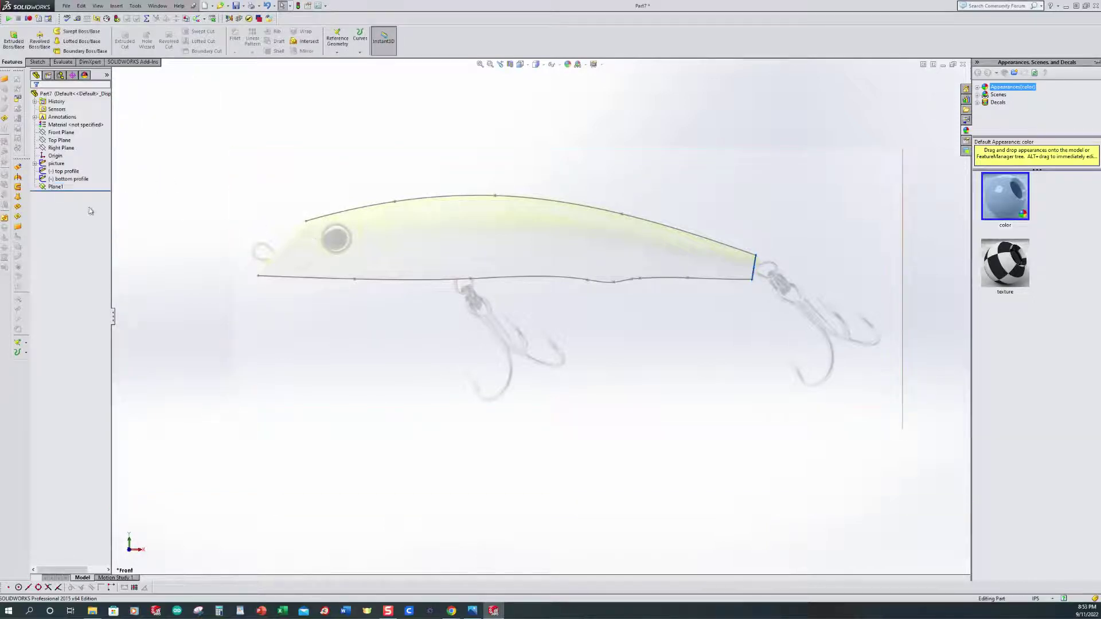
left_click(57, 188)
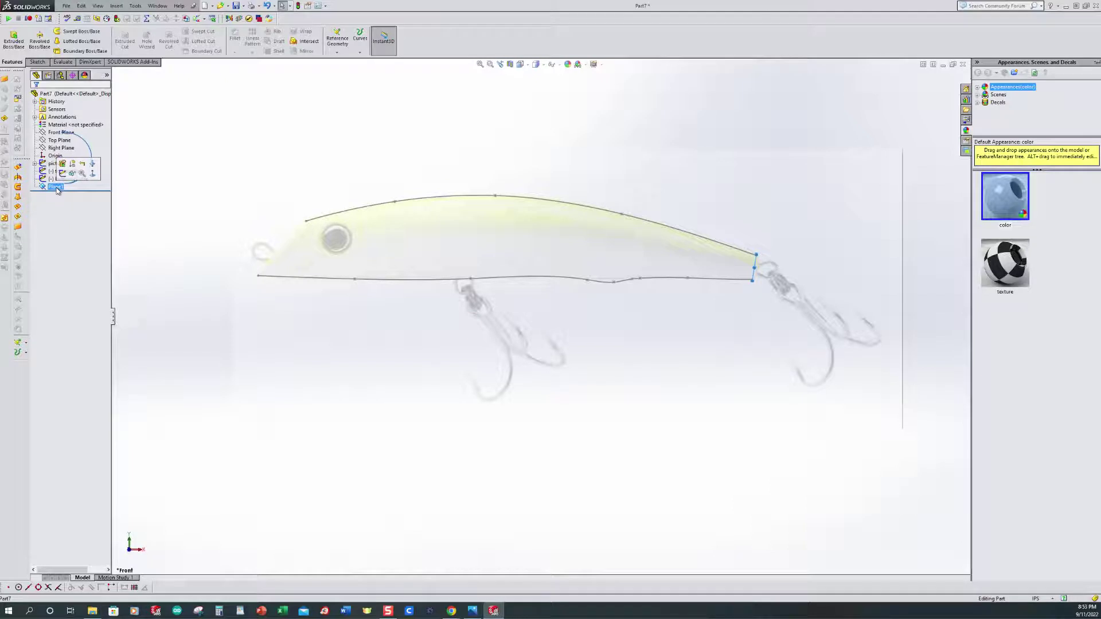
left_click(84, 188)
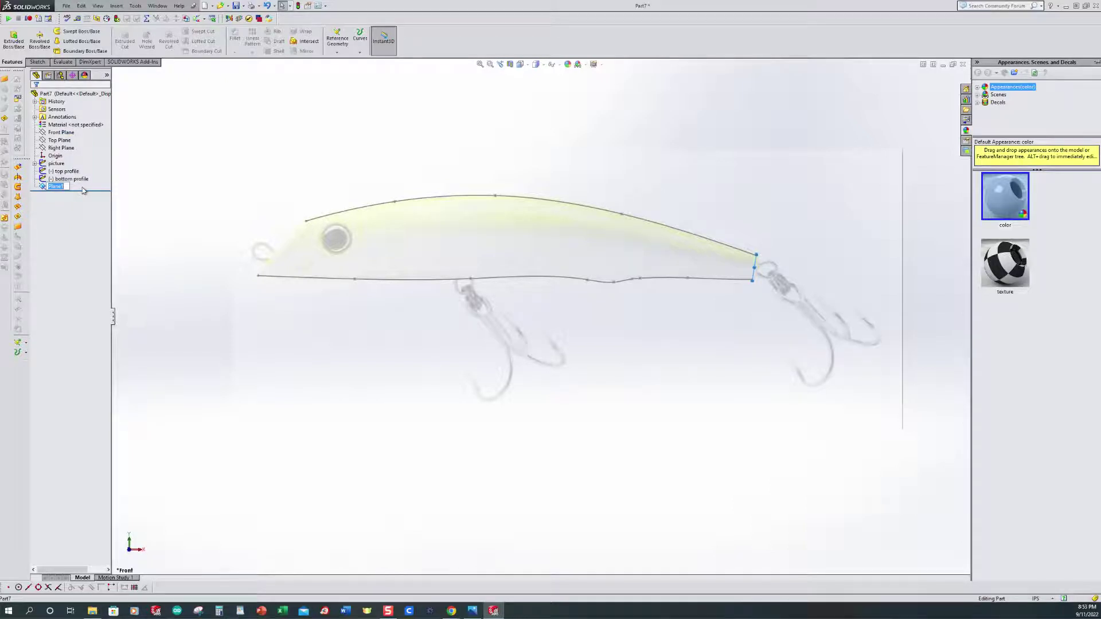
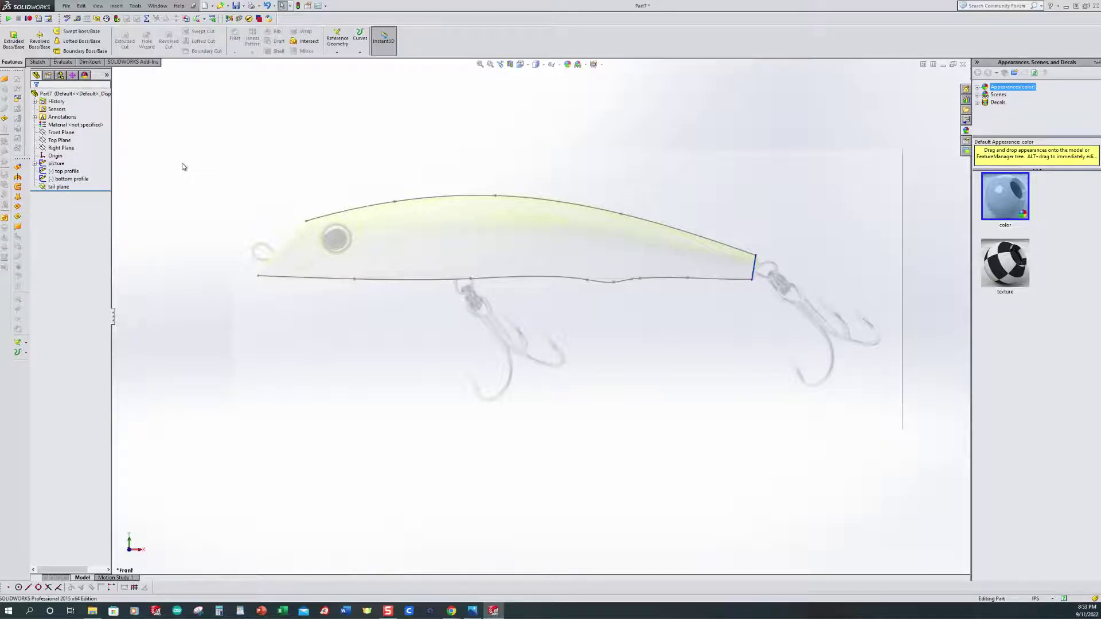
Start a new sketch on the tail plane and hide that plane.
left_click(45, 189)
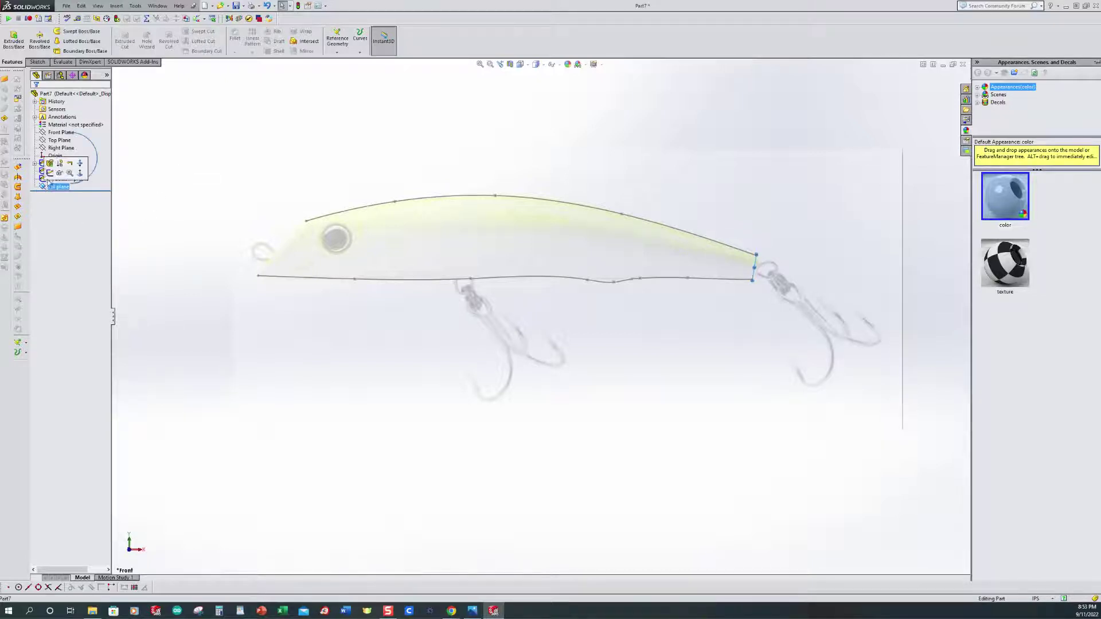
left_click(57, 174)
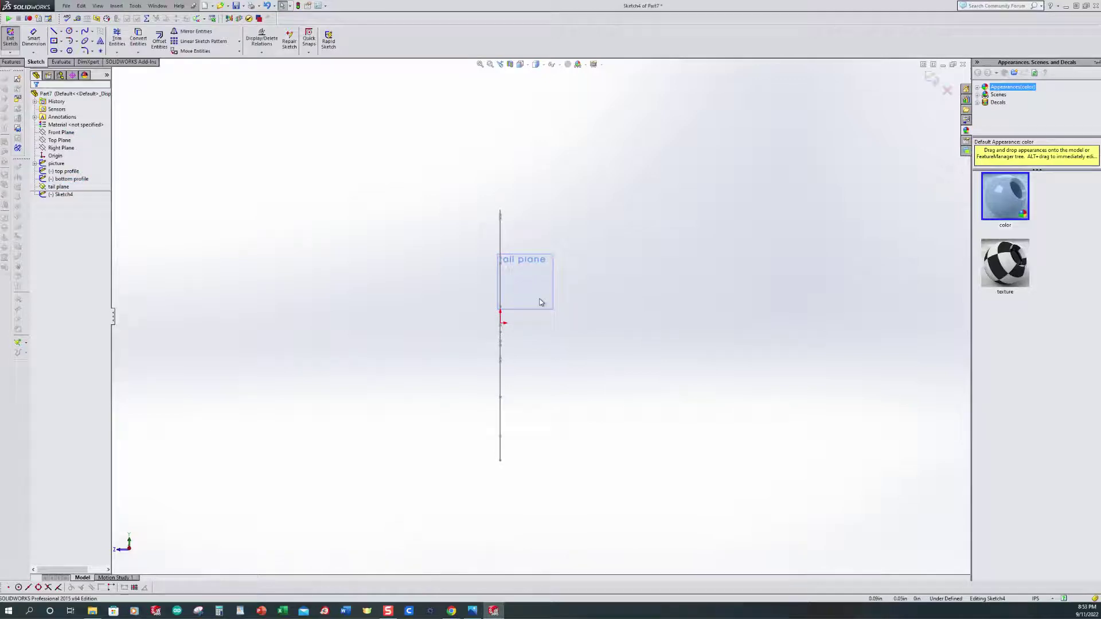
left_click(42, 187)
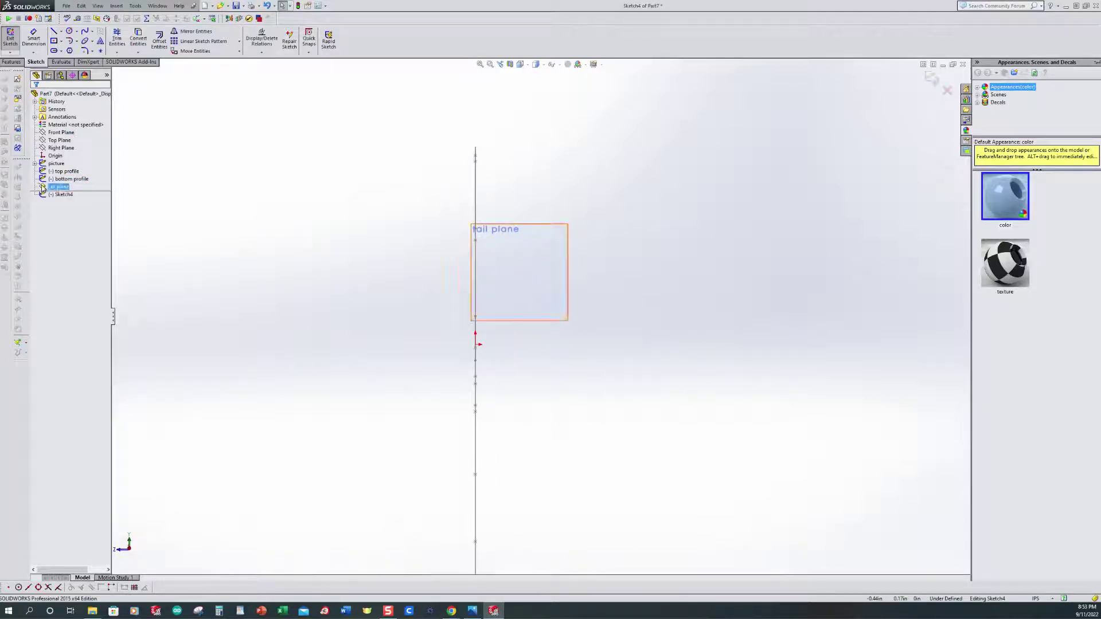
left_click(384, 263)
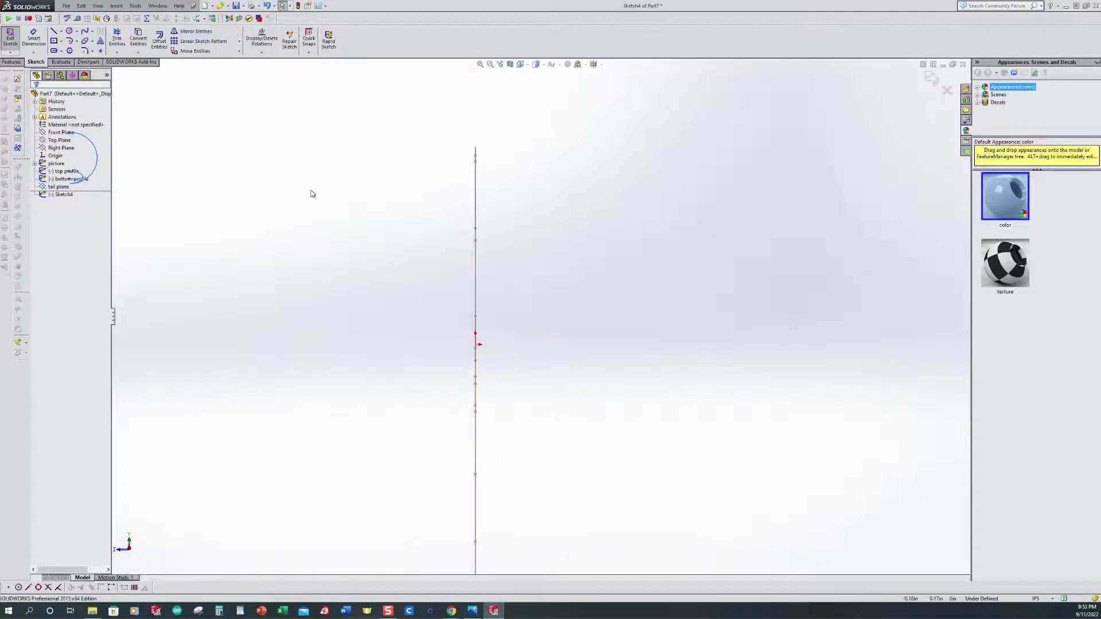
Sketch a circle of about 0.05 in radius beside the profiles and place points on its top and bottom quadrants.
left_click(69, 32)
left_click(421, 278)
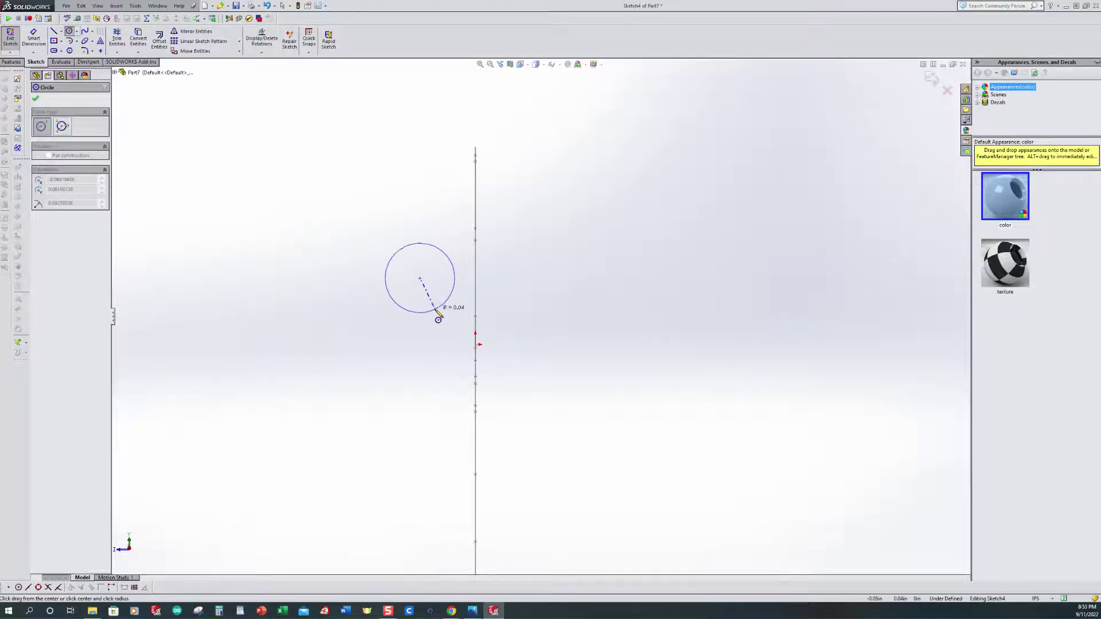
left_click(442, 317)
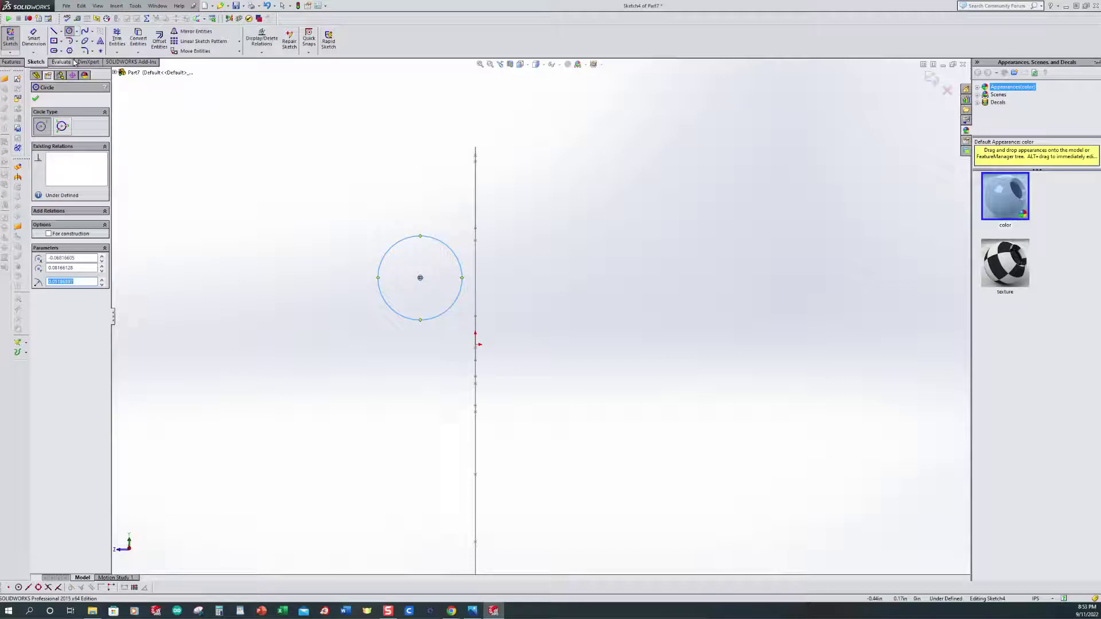
left_click(100, 51)
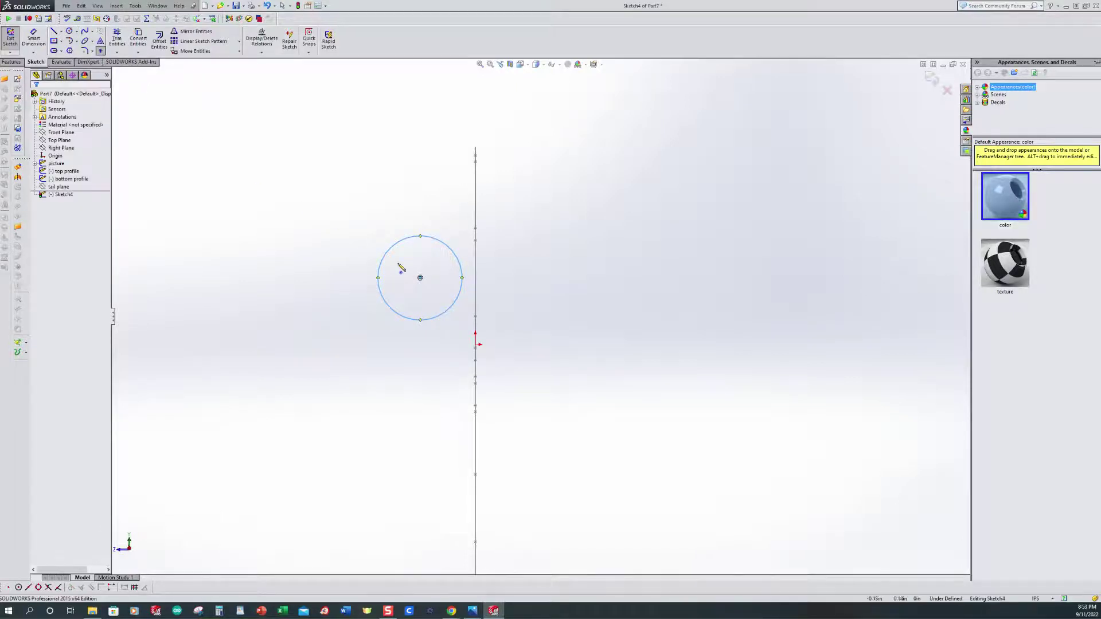
left_click(420, 236)
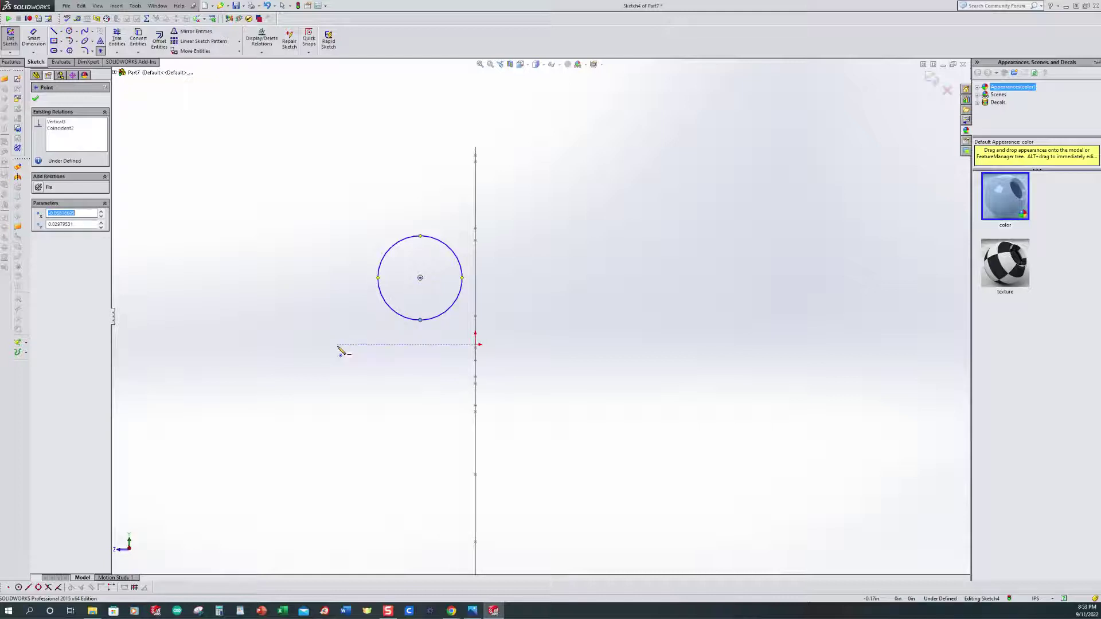
key("Escape")
Hide the reference picture sketch so only the profiles and the circle are displayed.
key("z")
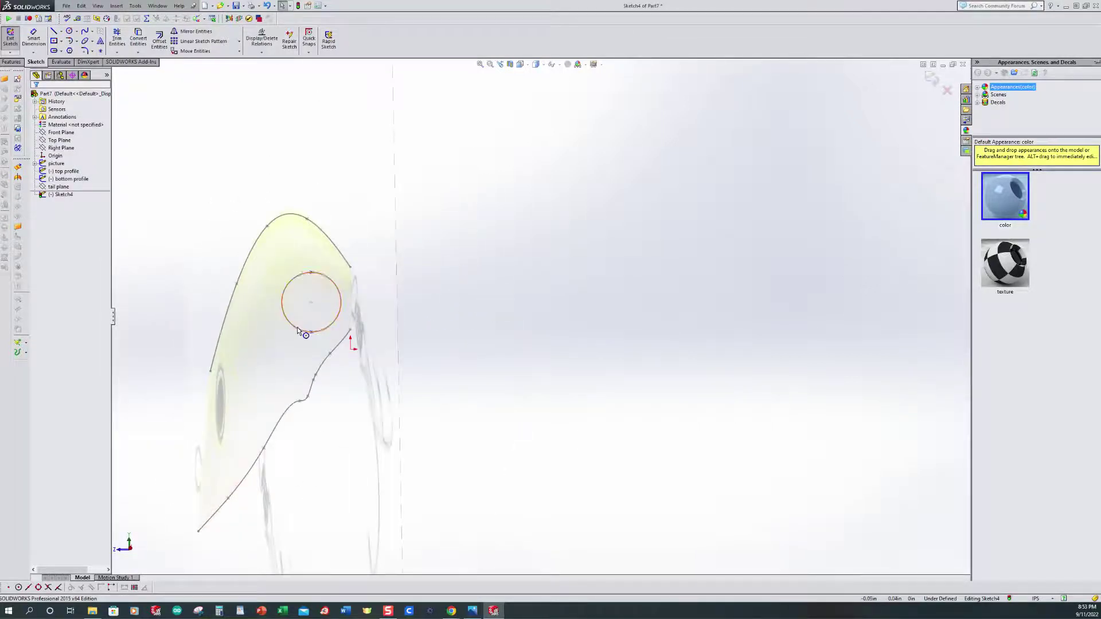
scroll(235, 332, "down", 3)
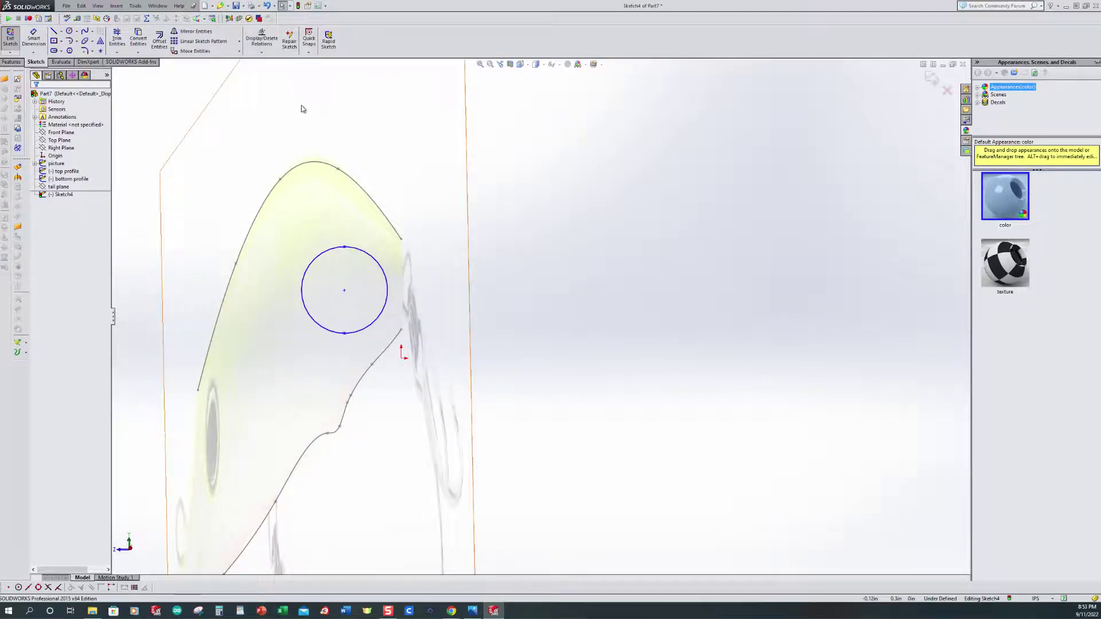
left_click(57, 171)
left_click(56, 163)
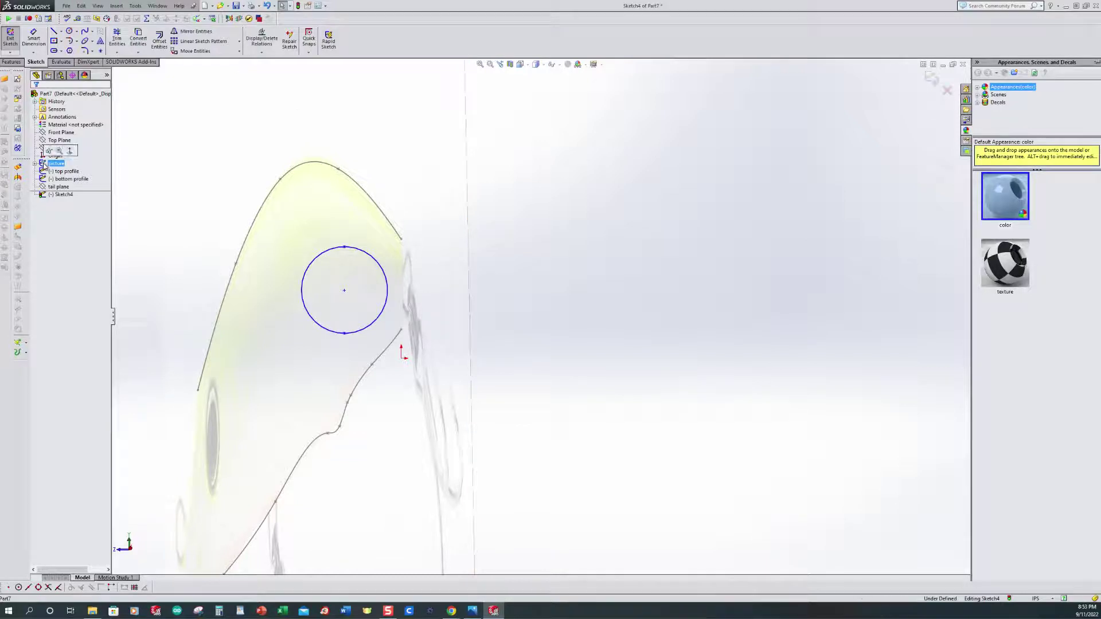
left_click(49, 151)
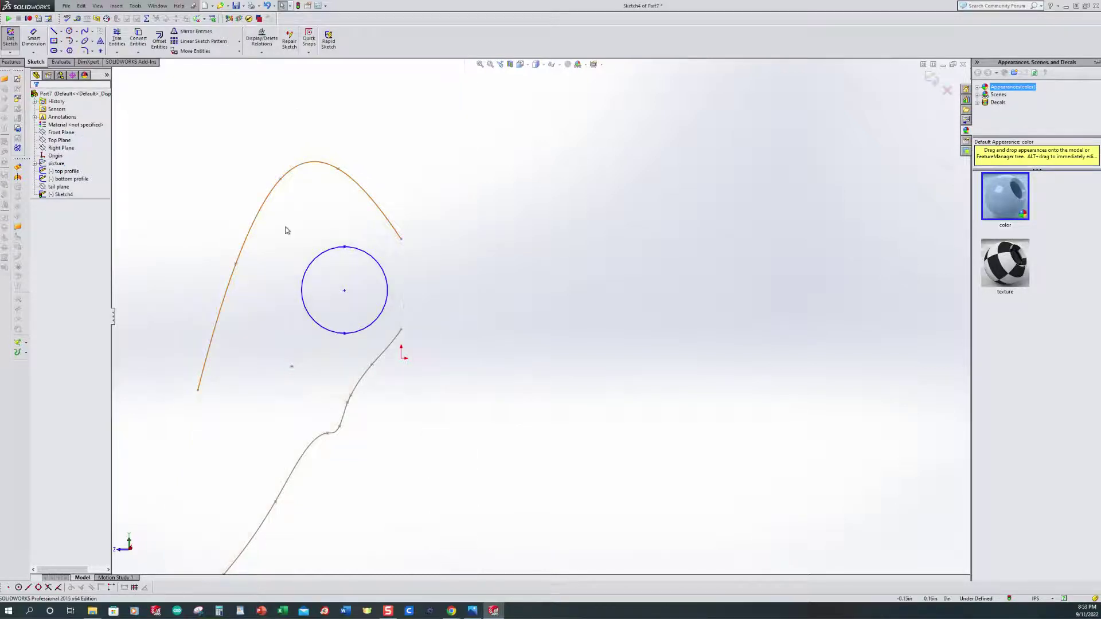
Add a coincident relation between the circle's top point and the tail endpoint of the top profile.
key("f")
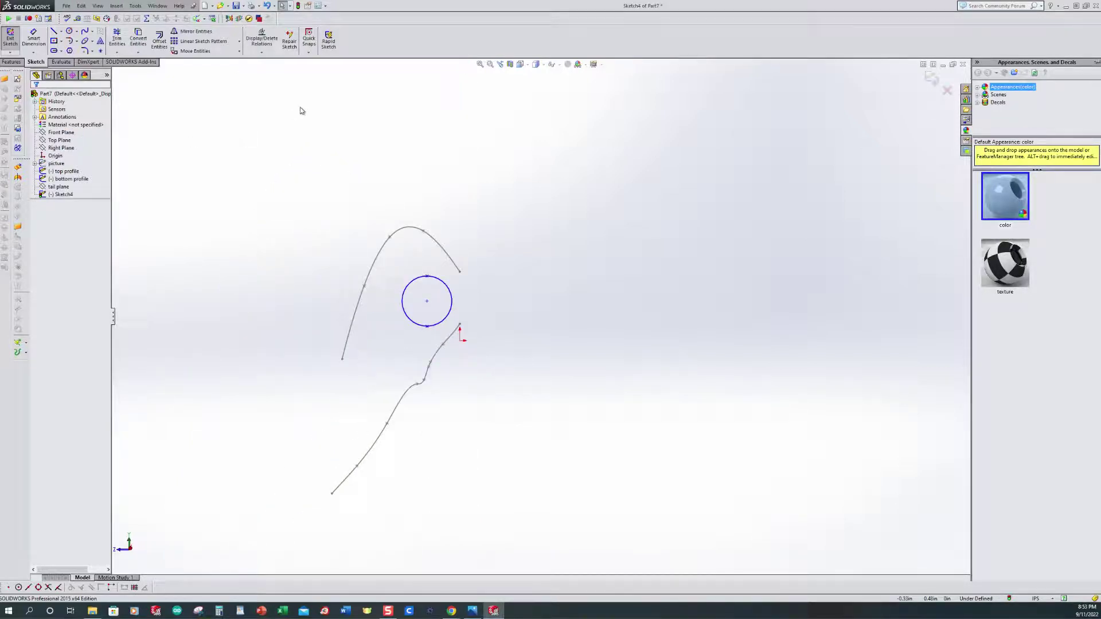
left_click(262, 52)
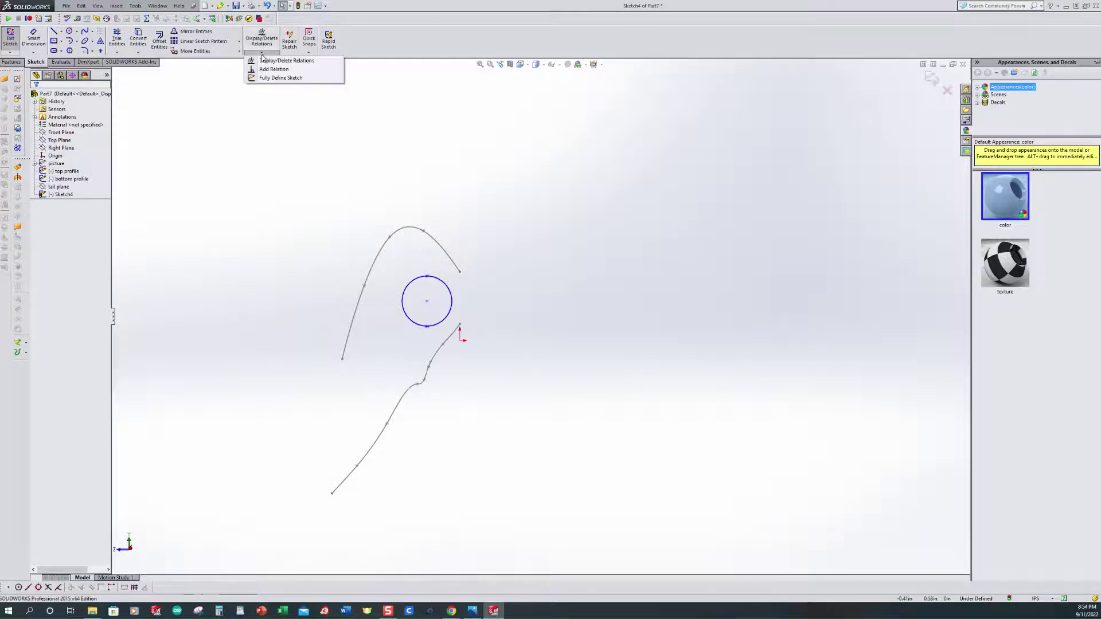
left_click(262, 70)
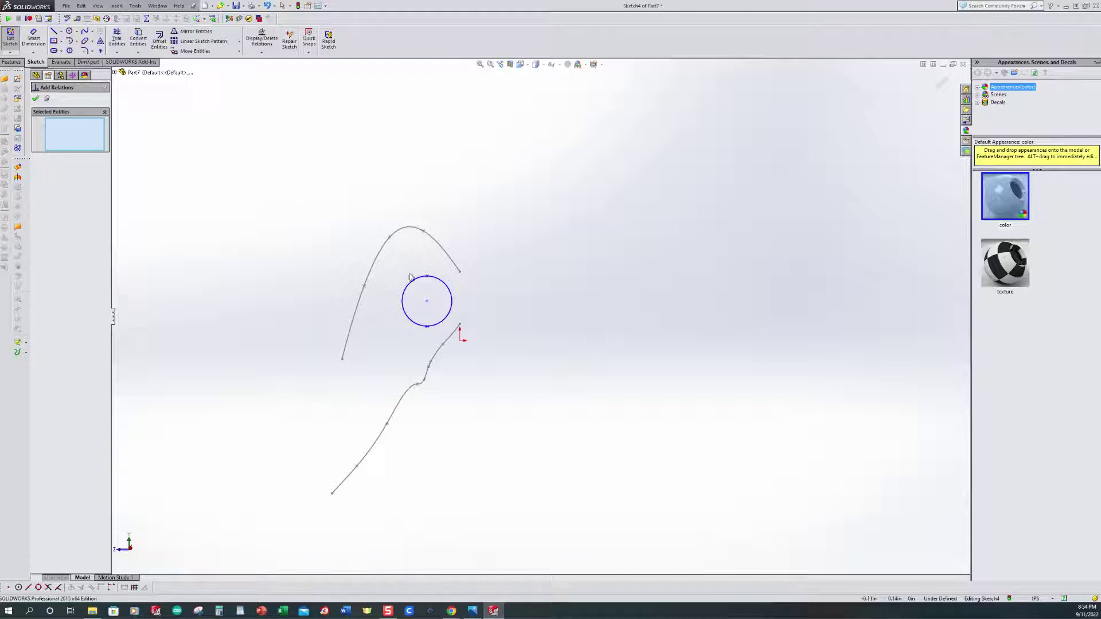
left_click(427, 277)
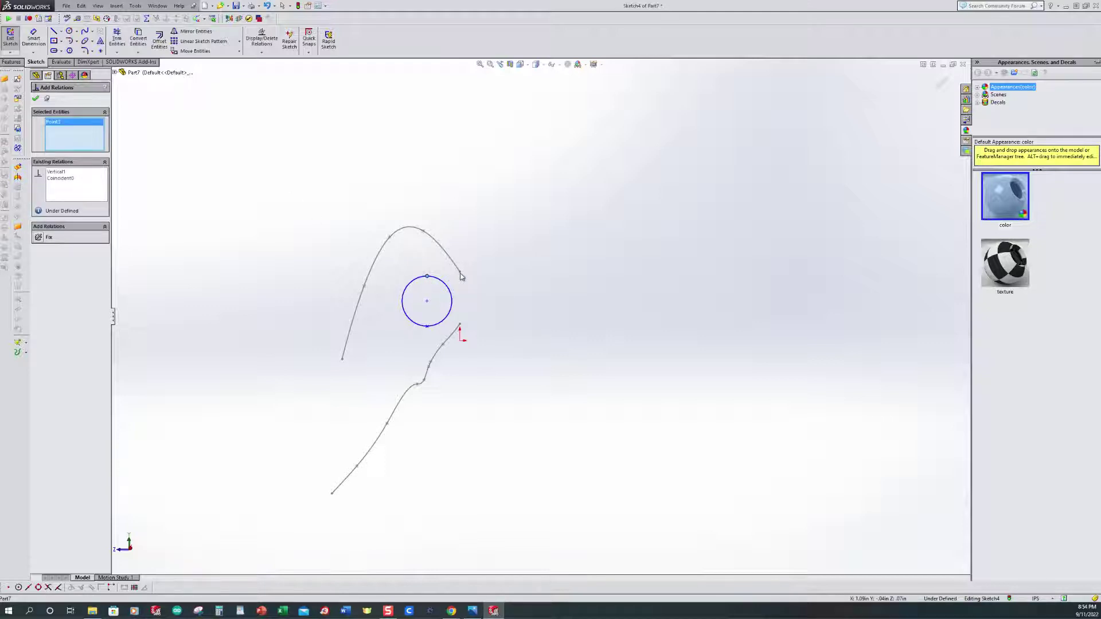
scroll(488, 298, "down", 5)
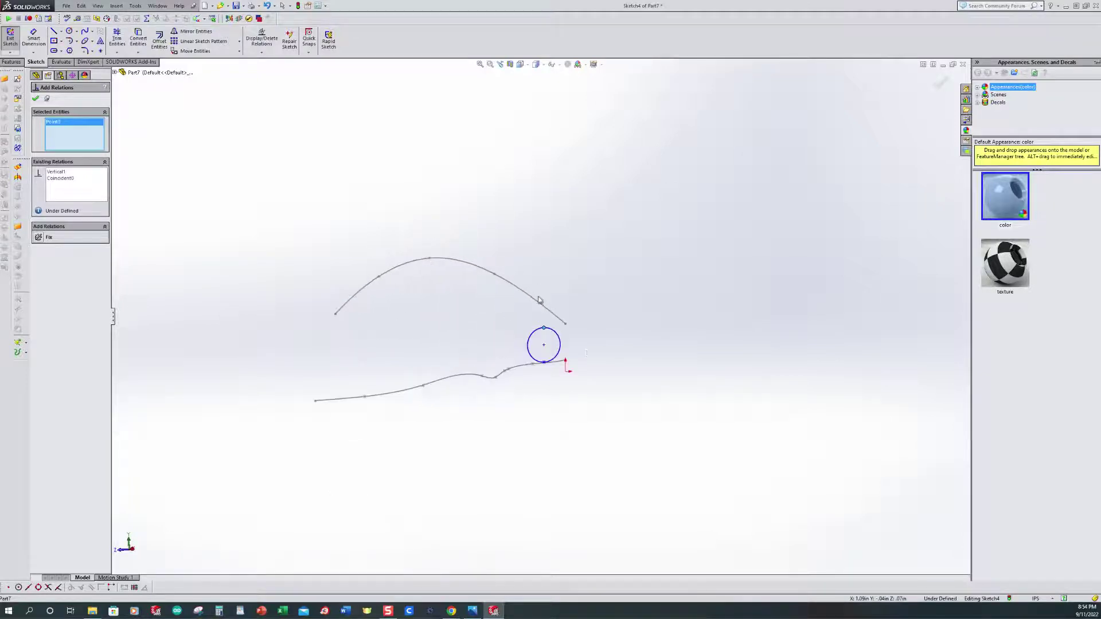
left_click(522, 268)
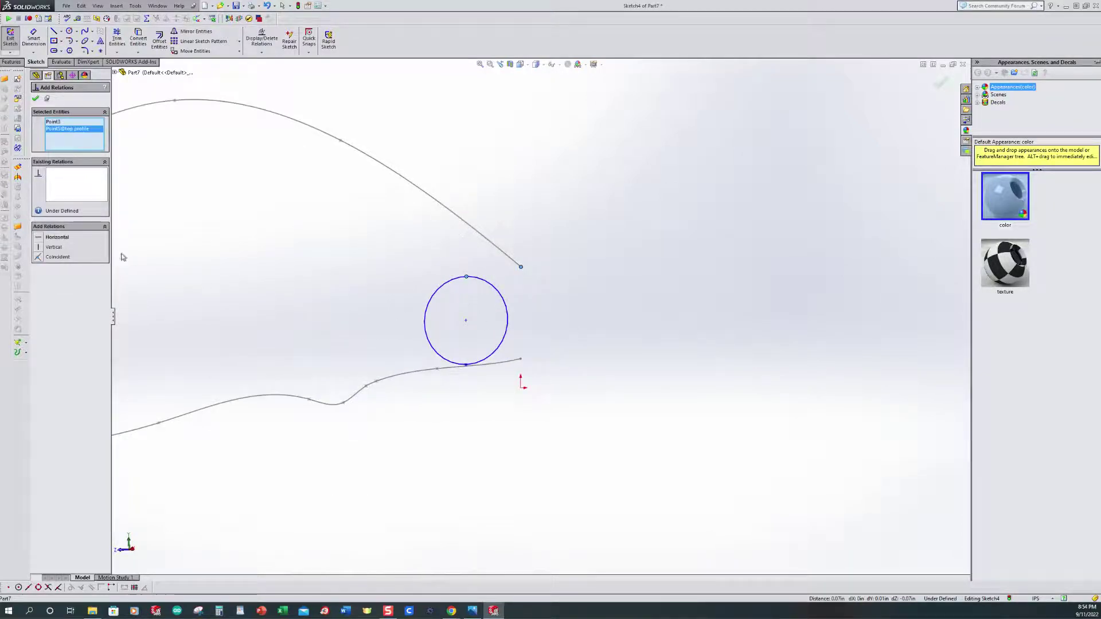
left_click(38, 258)
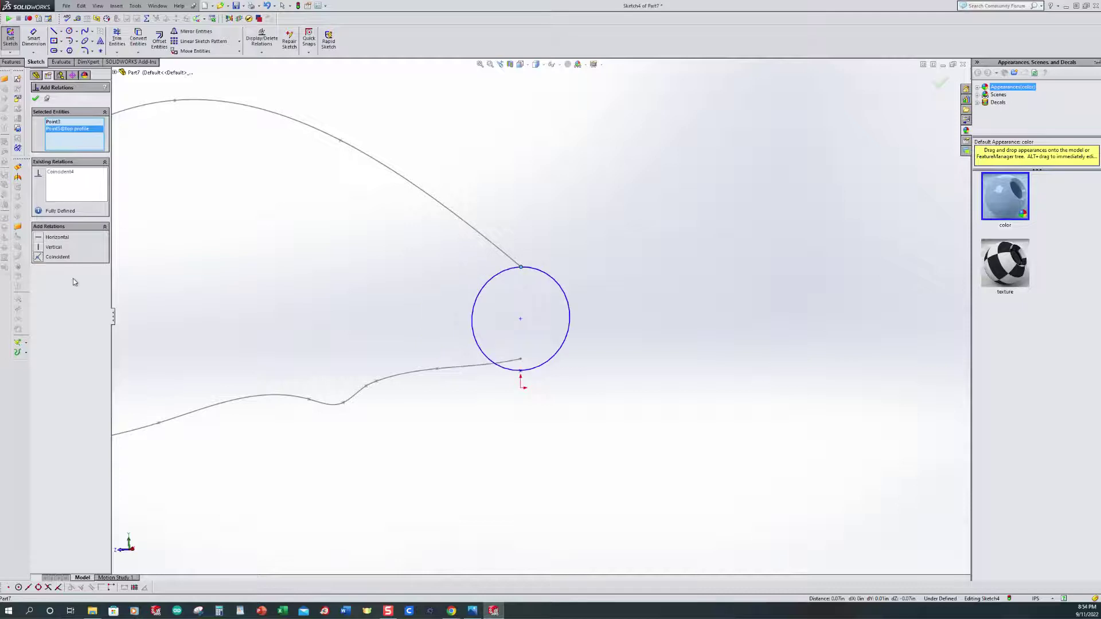
Make the circle's bottom point coincident with the tail endpoint of the bottom profile, and exit the sketch.
scroll(537, 396, "down", 3)
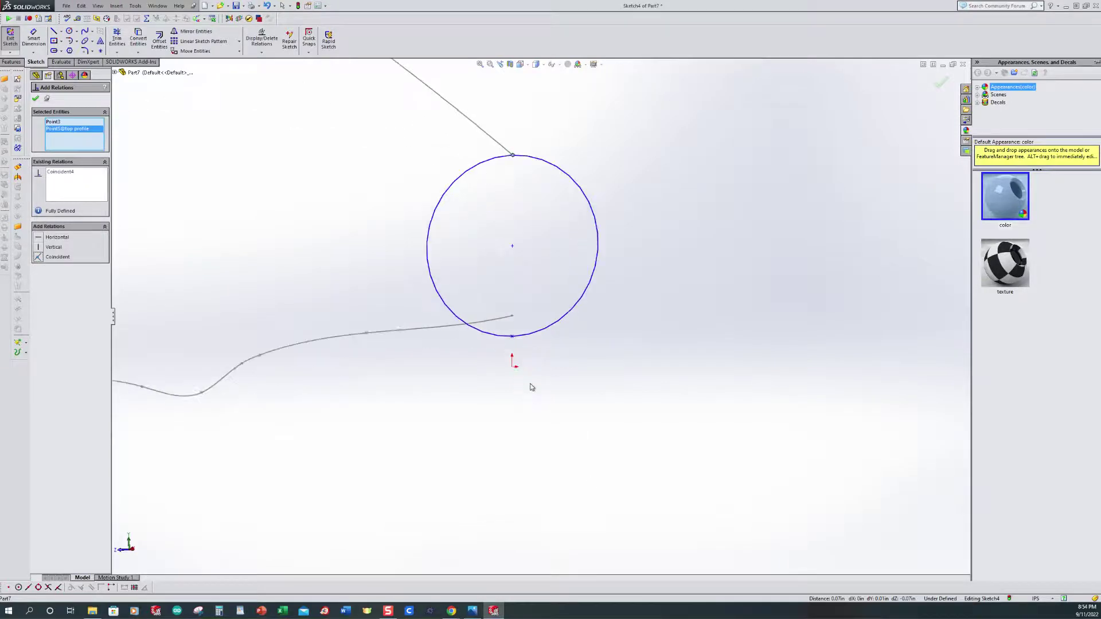
left_click(512, 338)
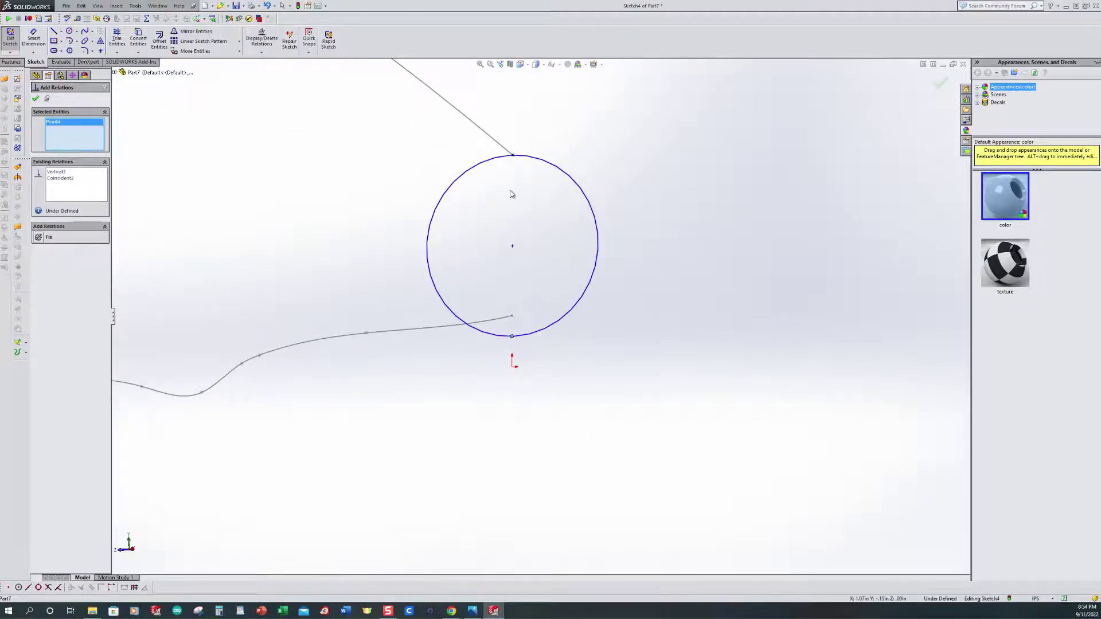
left_click(512, 317)
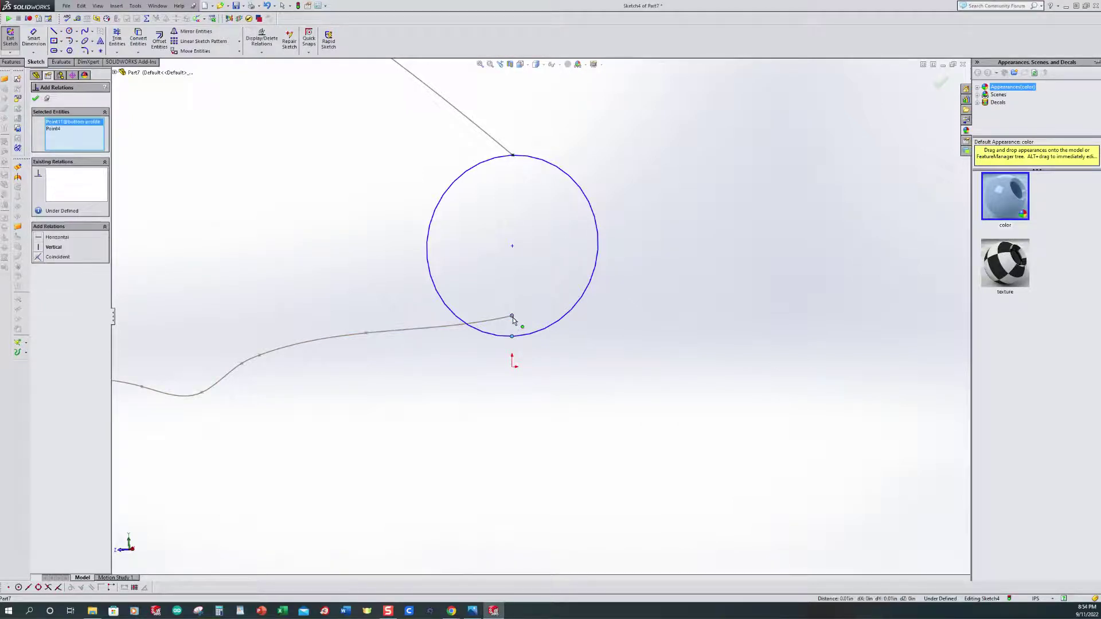
left_click(38, 258)
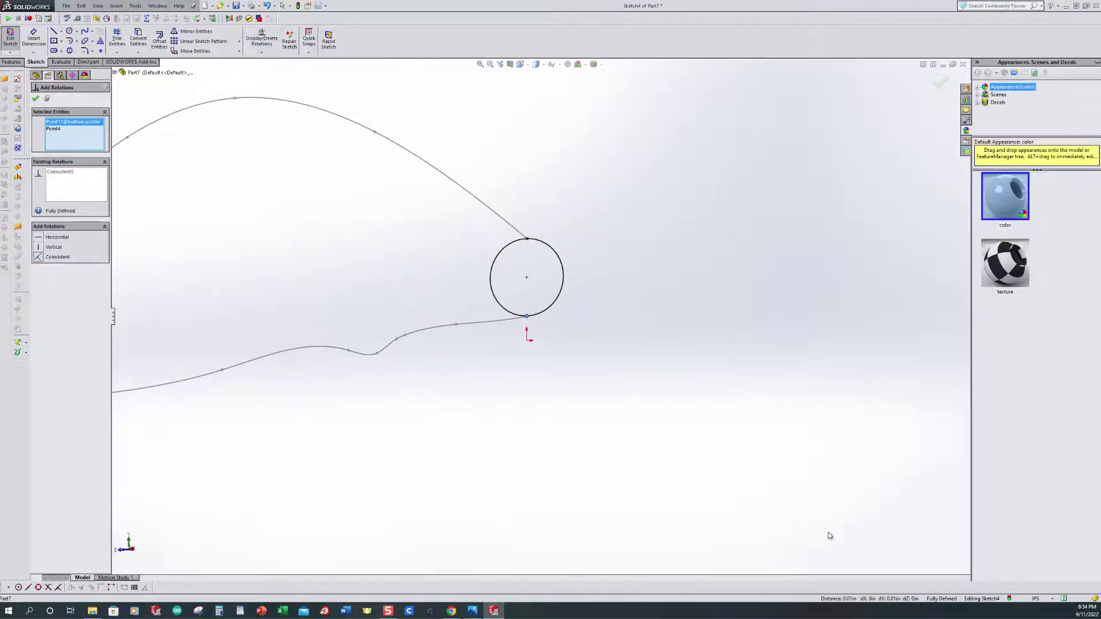
left_click(36, 98)
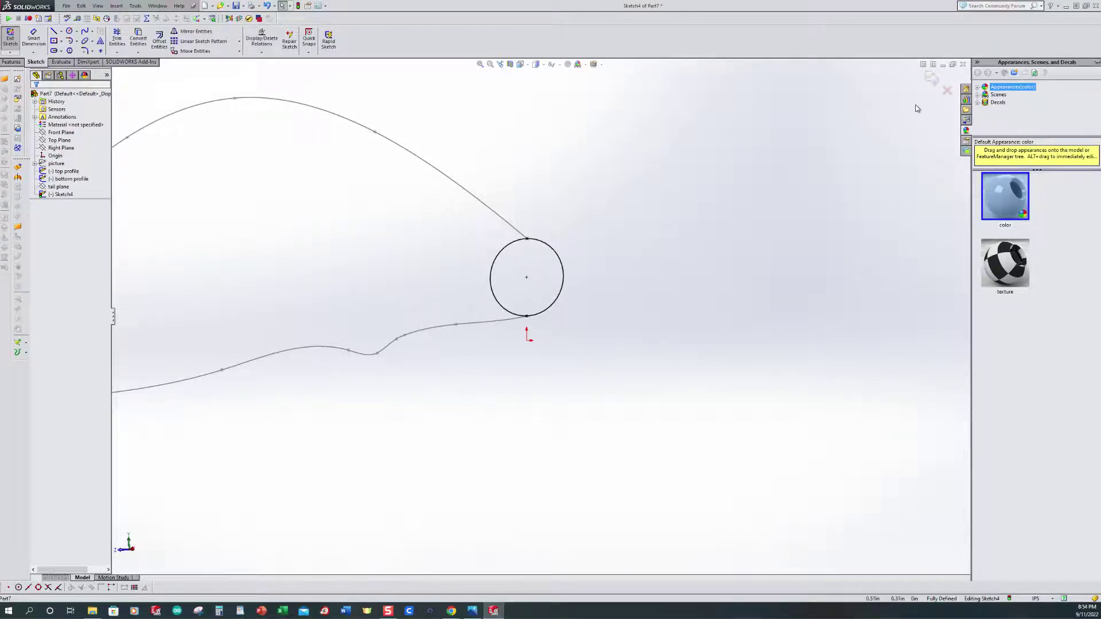
left_click(931, 79)
Create a reference plane through the head endpoints of the bottom and top profiles, perpendicular to the Front Plane.
scroll(662, 297, "up", 3)
middle_click_drag(662, 298, 311, 406)
scroll(312, 406, "down", 1)
middle_click_drag(308, 231, 344, 322)
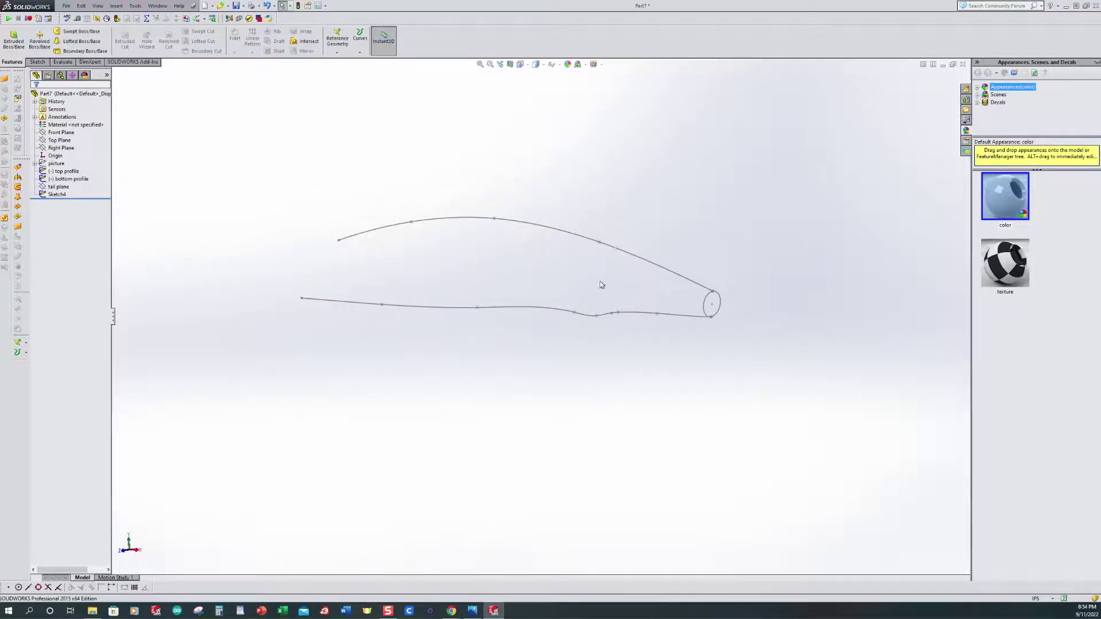
left_click(339, 40)
left_click(340, 64)
scroll(308, 332, "down", 1)
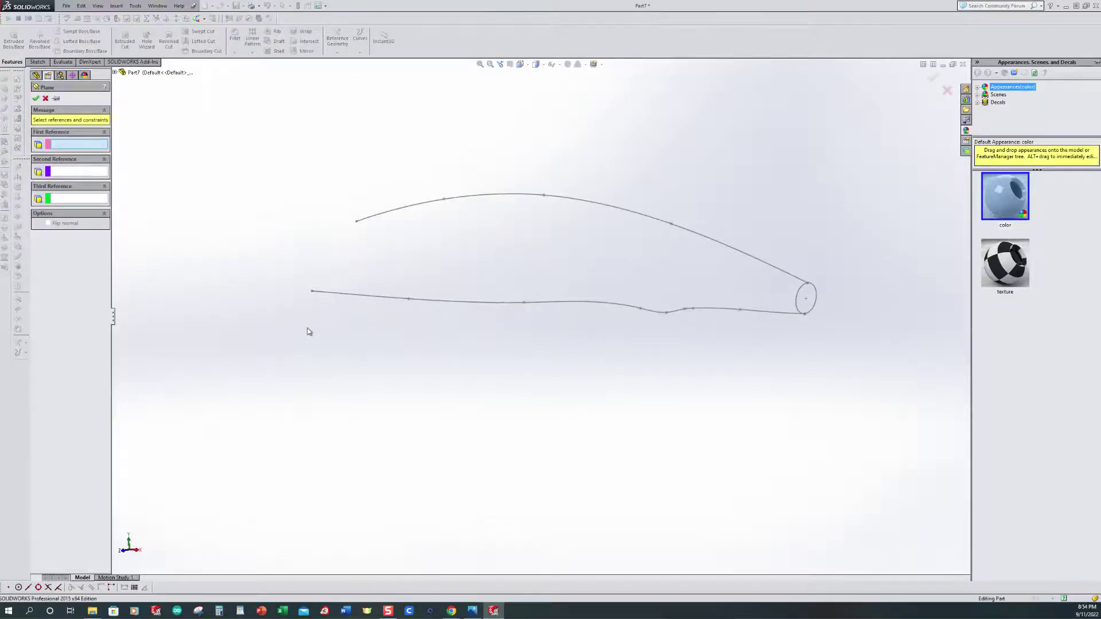
left_click(312, 292)
left_click(357, 222)
key("z")
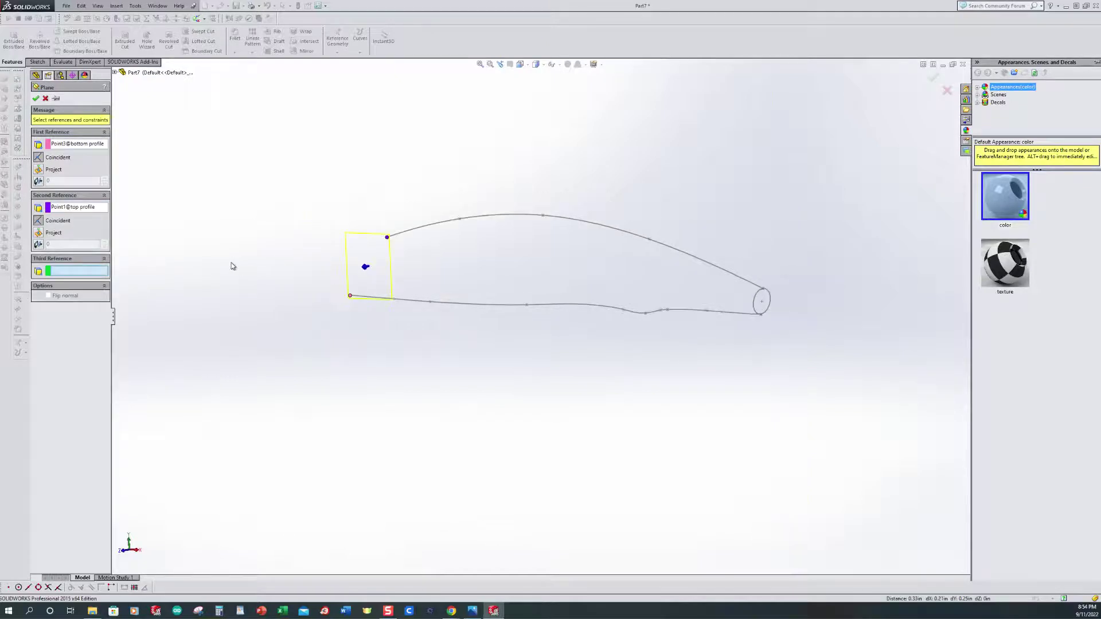
left_click(114, 72)
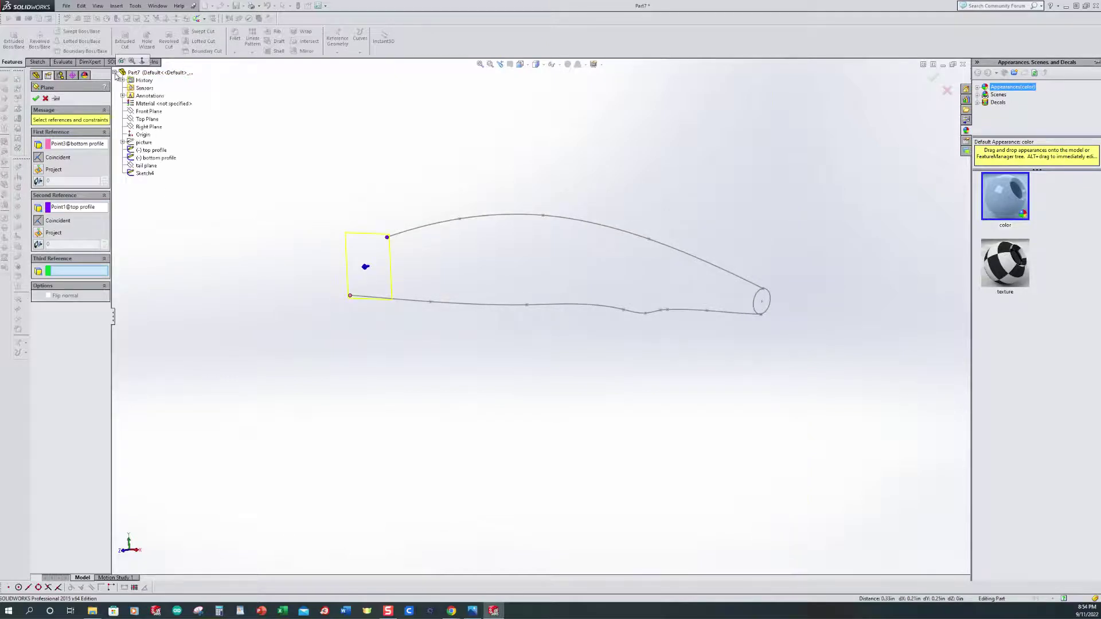
left_click(148, 111)
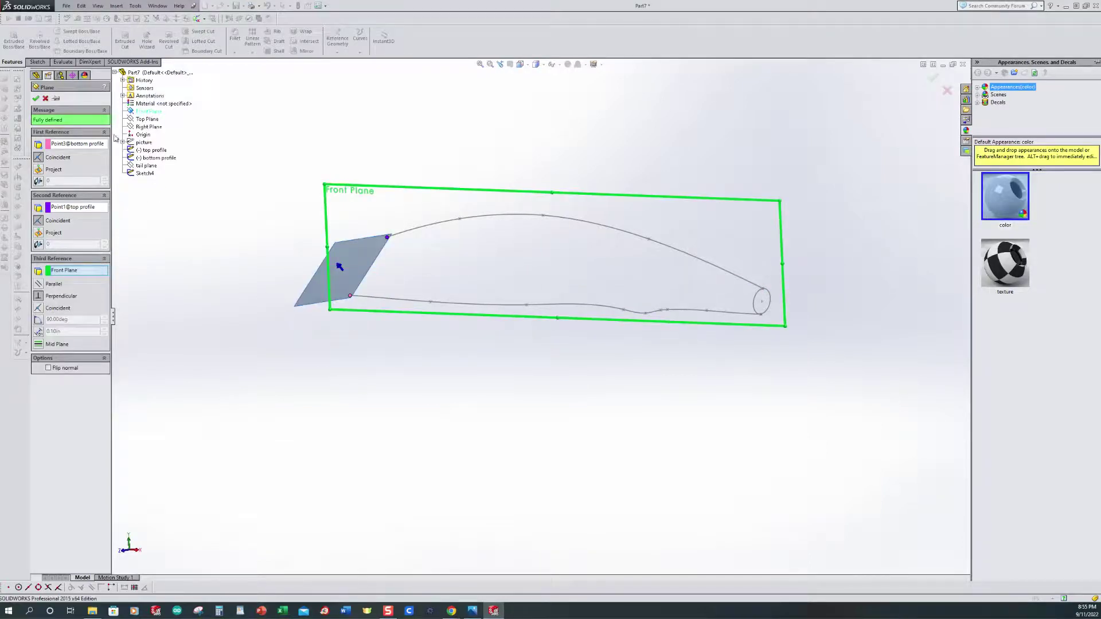
left_click(35, 98)
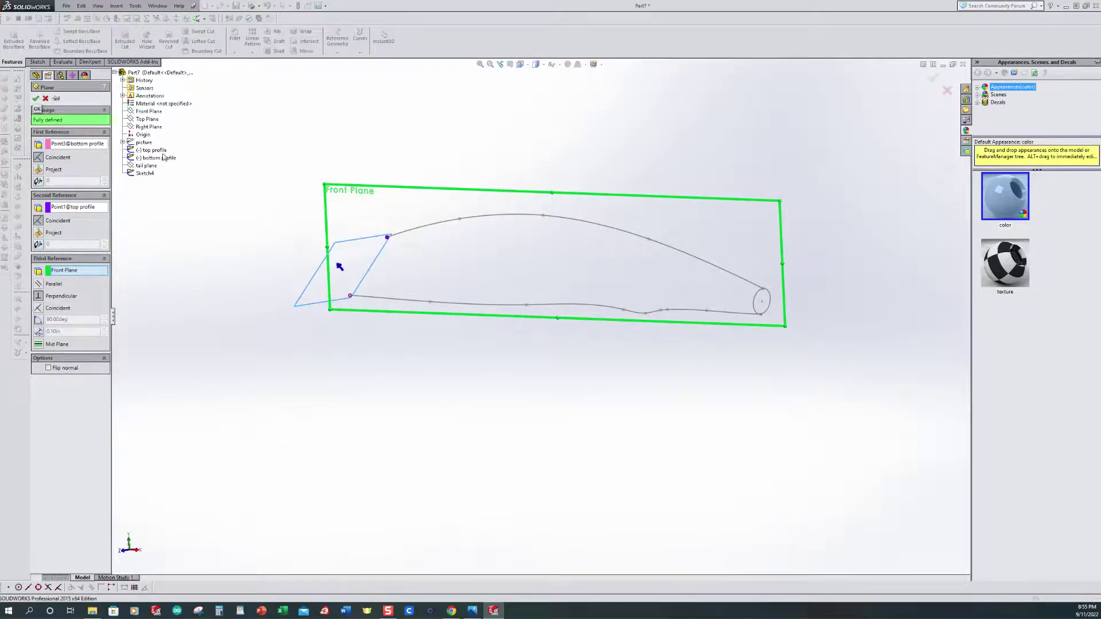
left_click(188, 198)
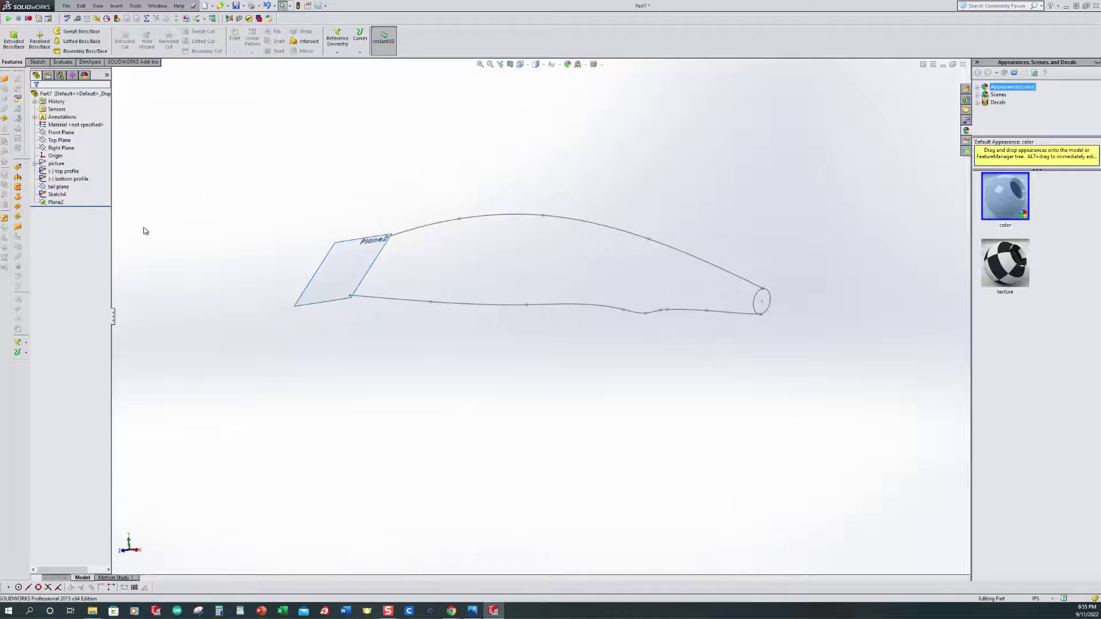
Rename the new reference plane at the lure's head as mouth plane.
left_click(56, 202)
left_click(55, 203)
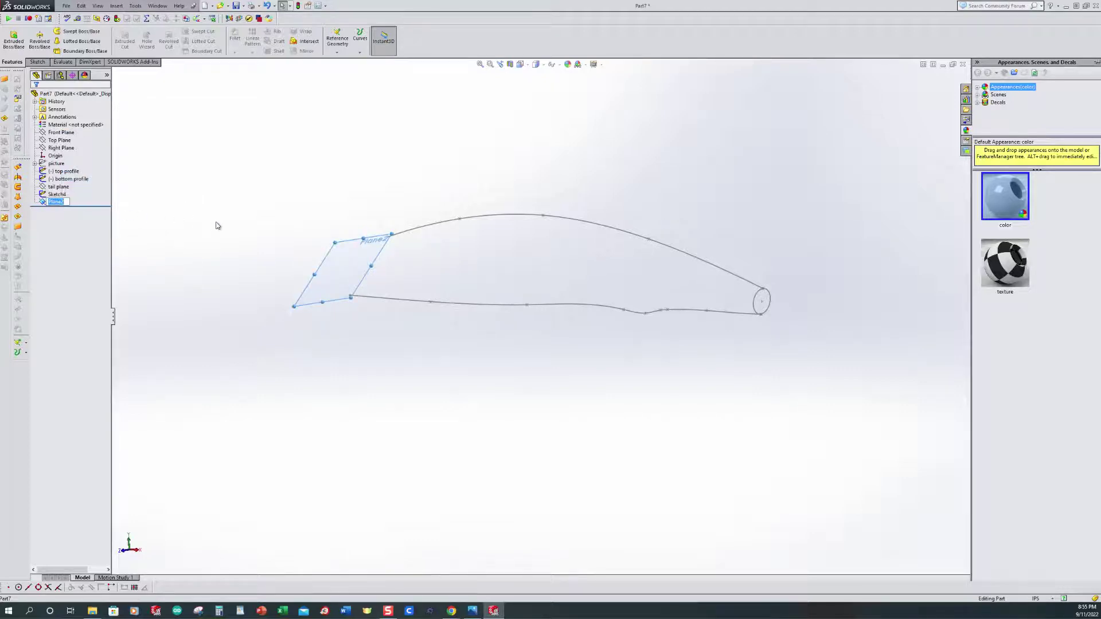
type("moth")
type("h plan")
left_click(226, 235)
Rename the circle sketch at the lure's tail end as tail.
left_click(61, 195)
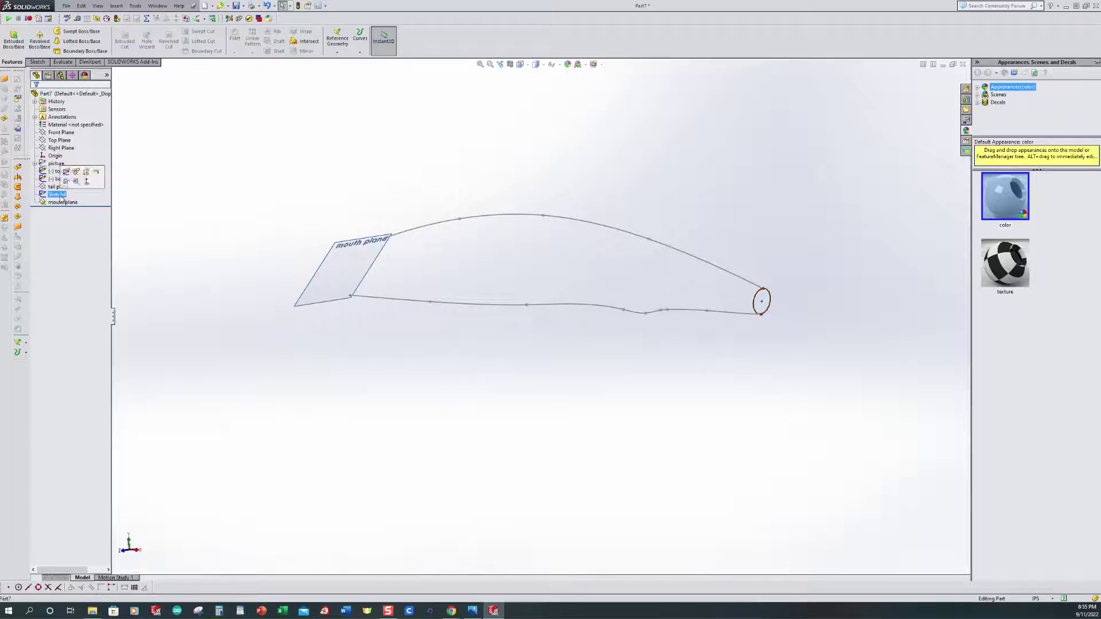
left_click(85, 180, "ctrl")
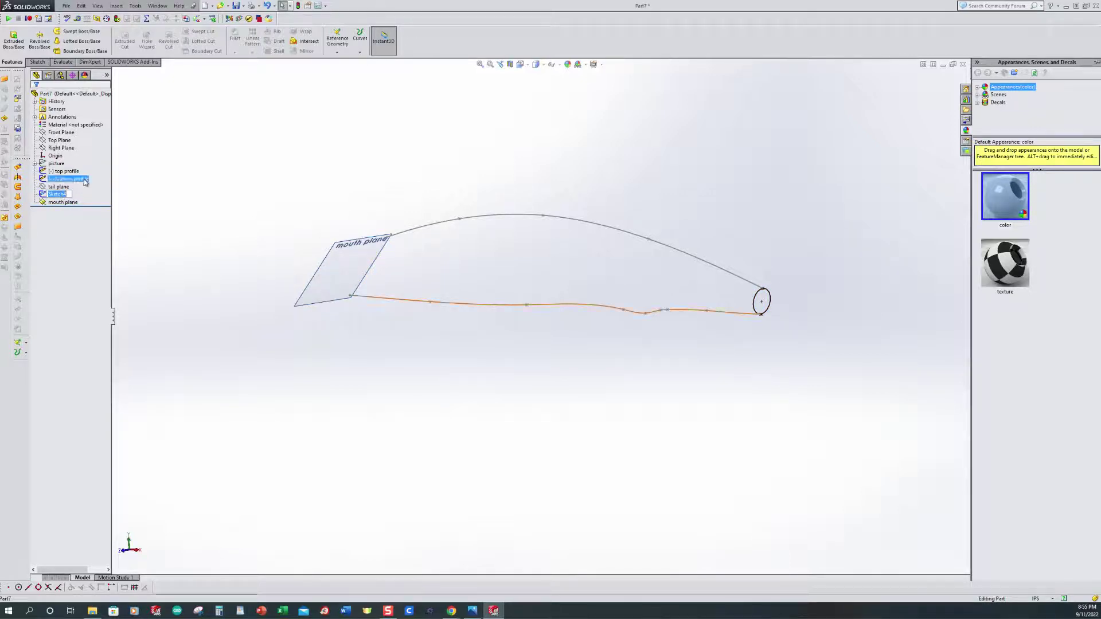
type("tail")
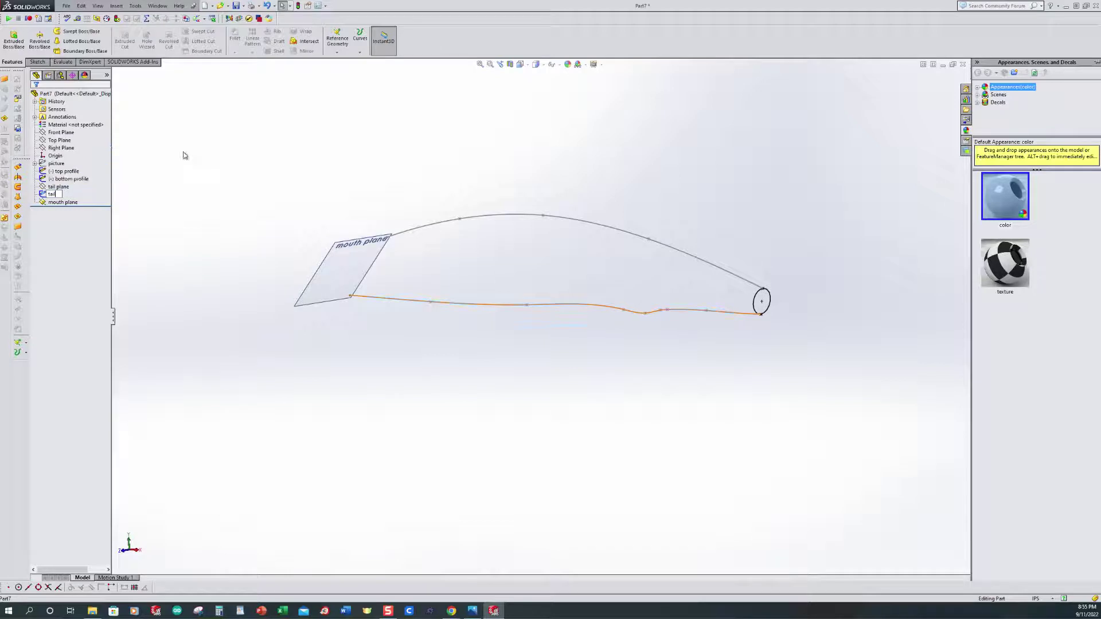
left_click(278, 353)
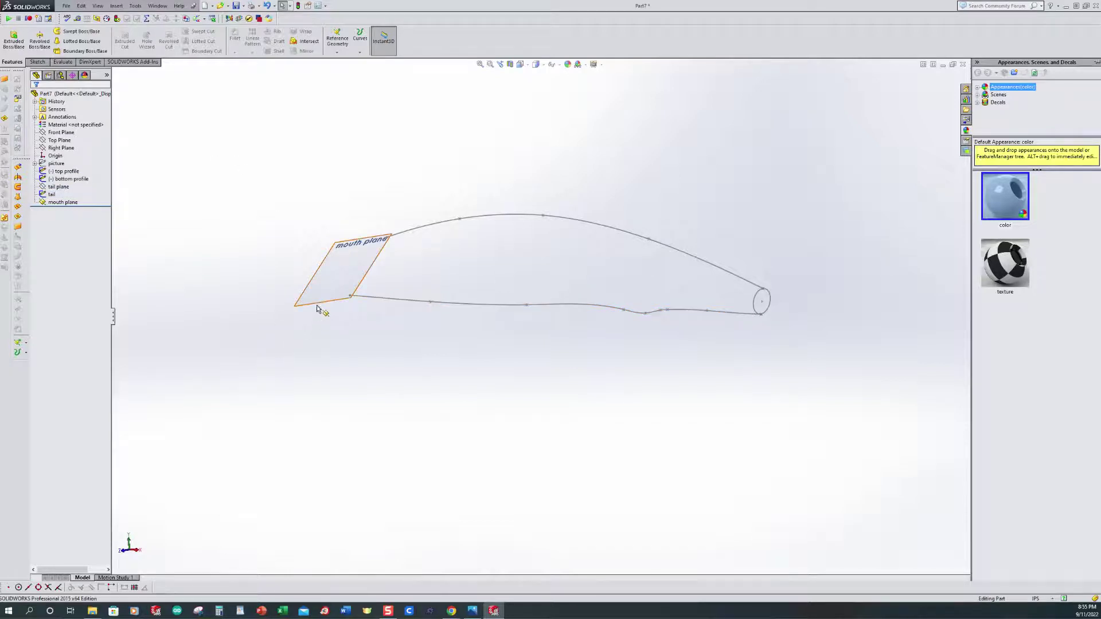
Start a new sketch on the mouth plane and view it face-on.
left_click(318, 308)
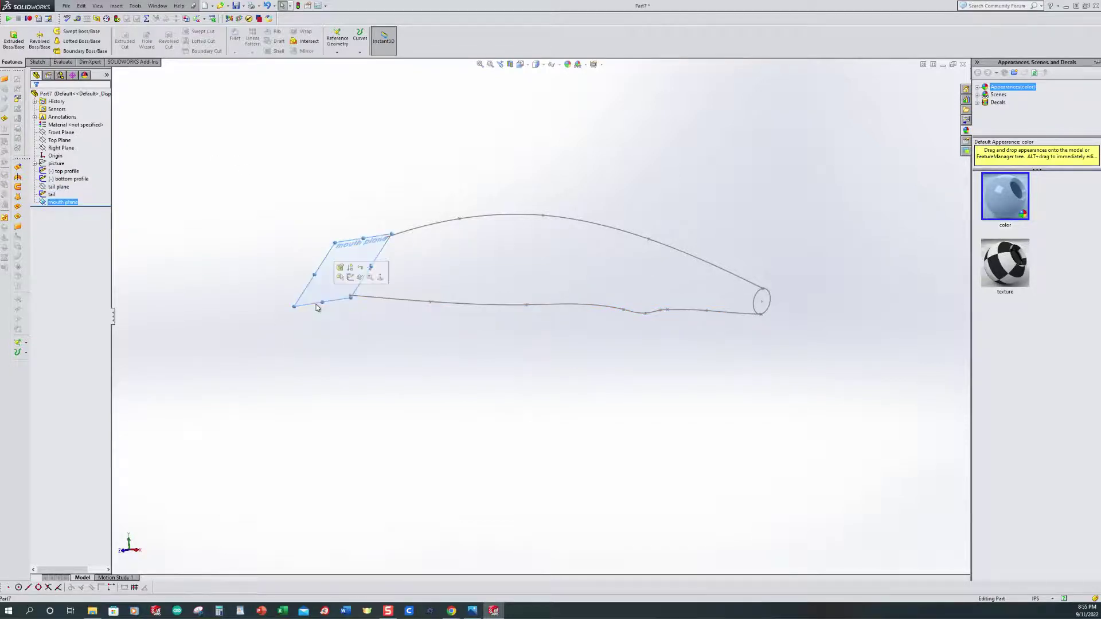
left_click(350, 277)
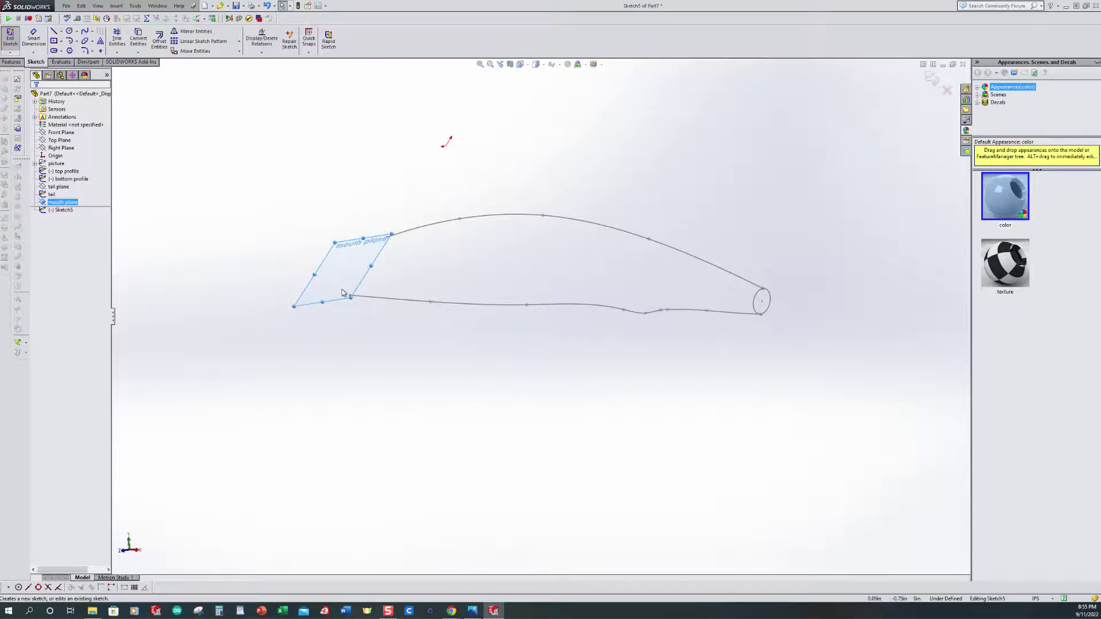
key("ctrl+8")
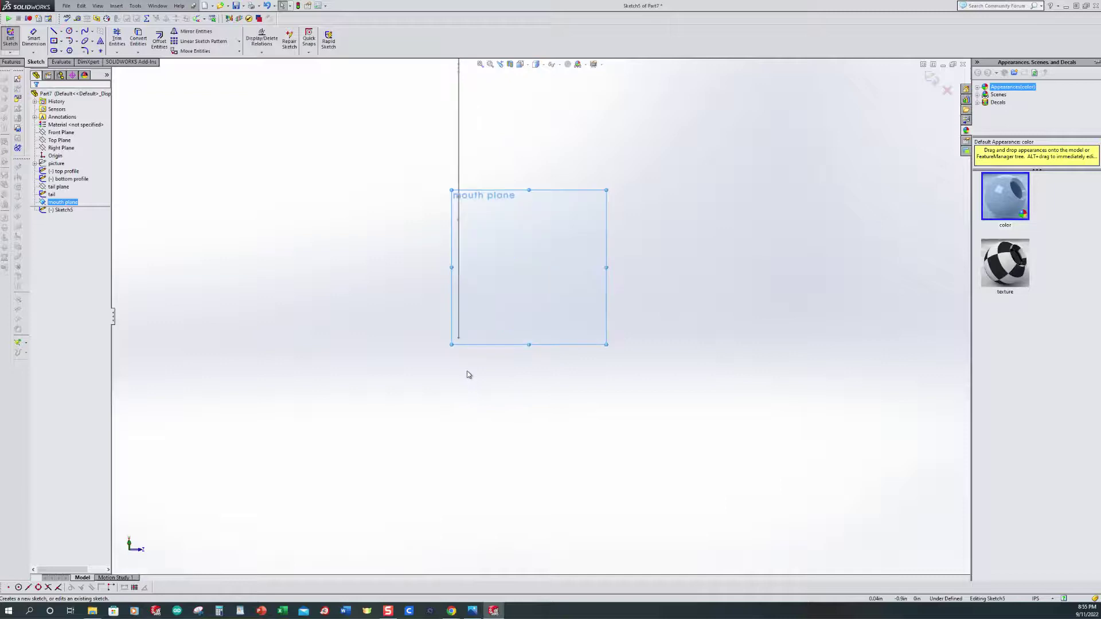
Sketch a circle on the mouth plane, off to one side of the profile curves' head end.
left_click(69, 32)
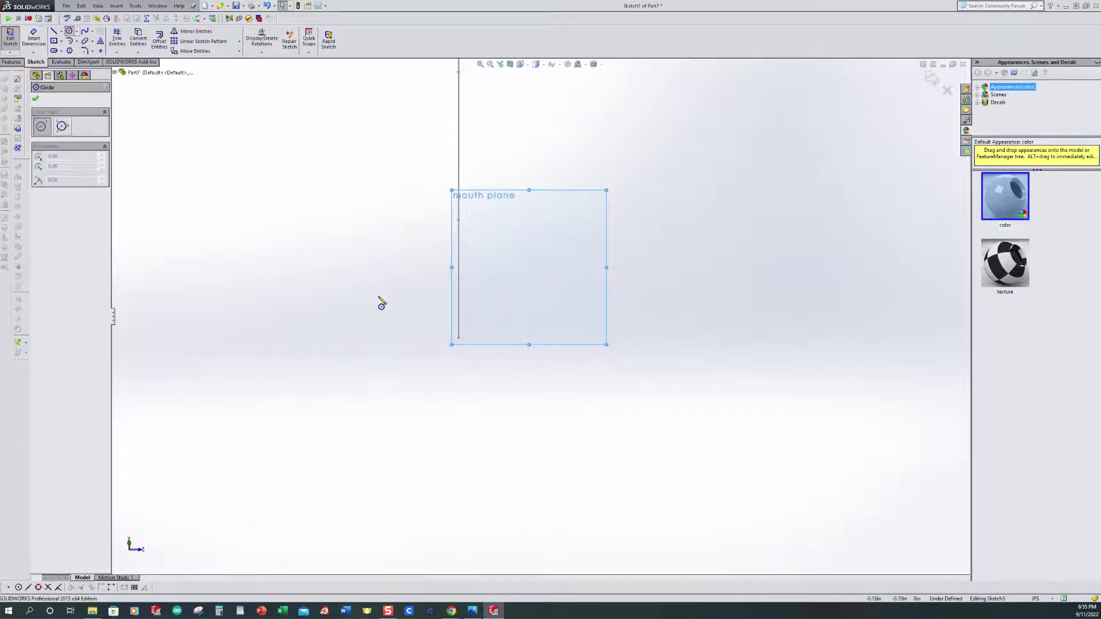
left_click(378, 281)
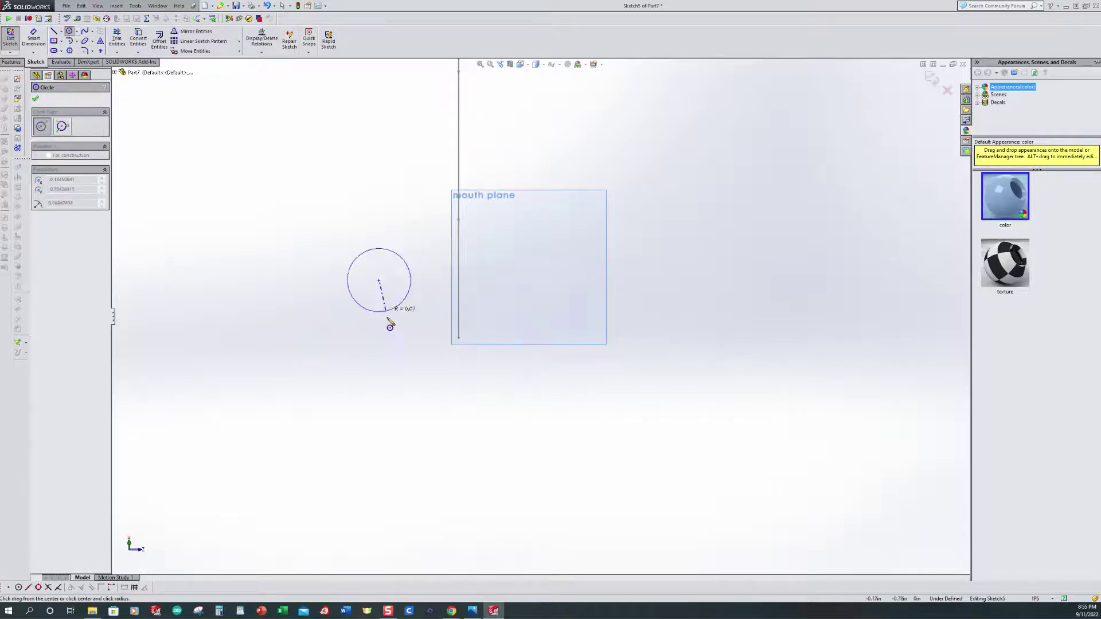
left_click(392, 348)
Place sketch points on the circle's upper and lower quadrants.
left_click(102, 51)
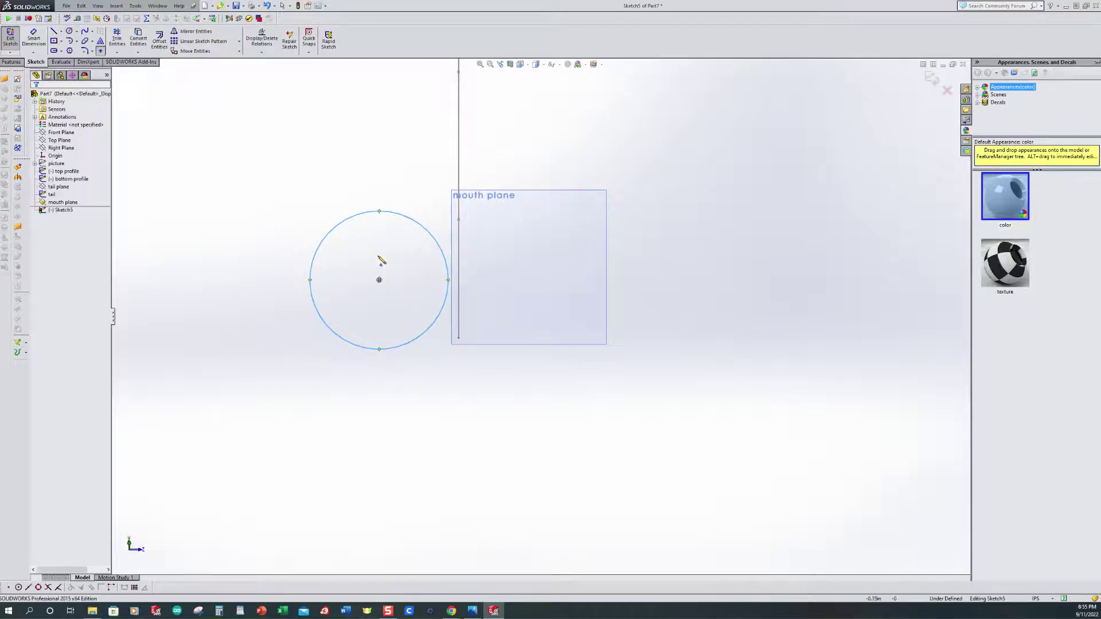
left_click(380, 212)
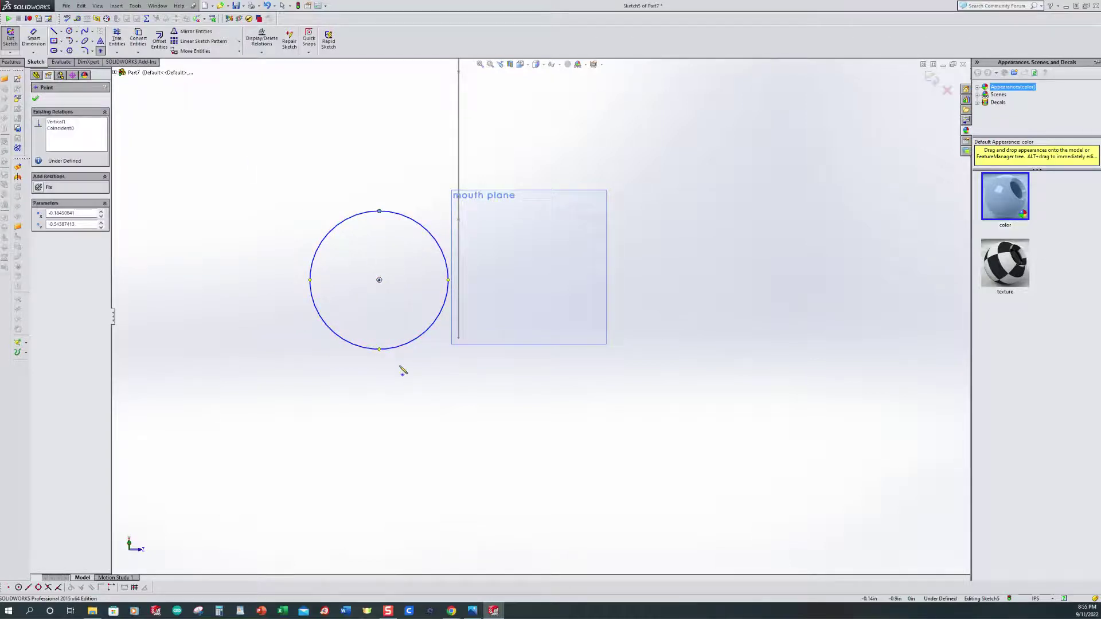
left_click(379, 349)
scroll(346, 350, "up", 2)
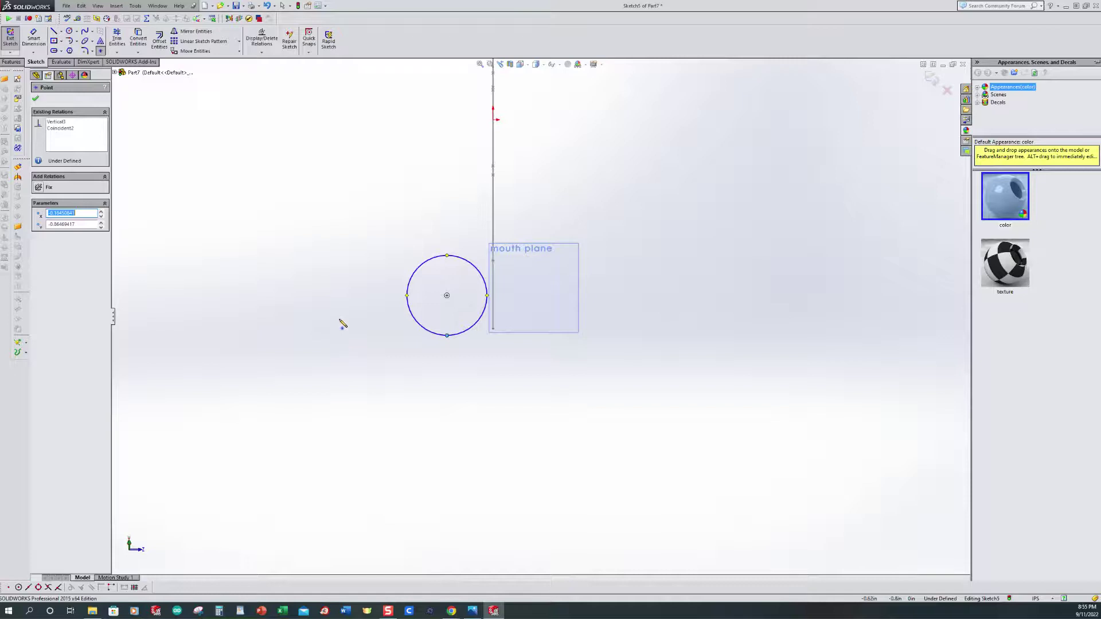
key("Escape")
Hide the mouth plane, keeping the circle and the profiles' head endpoints in view.
middle_click_drag(454, 352, 404, 342)
scroll(504, 324, "down", 3)
left_click(64, 202)
left_click(58, 185)
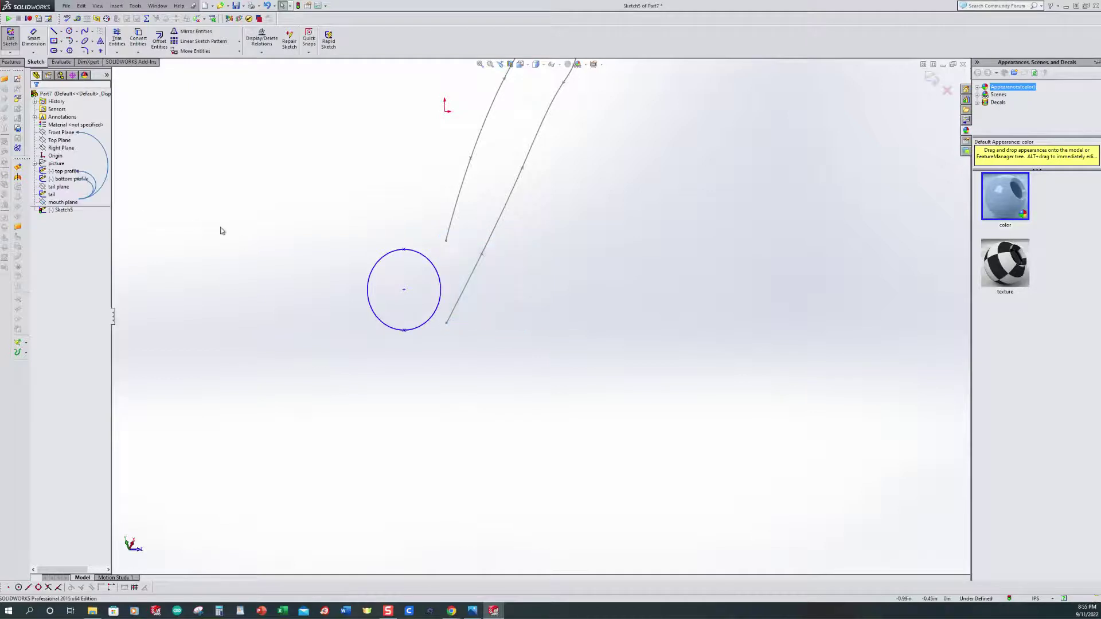
scroll(493, 280, "down", 2)
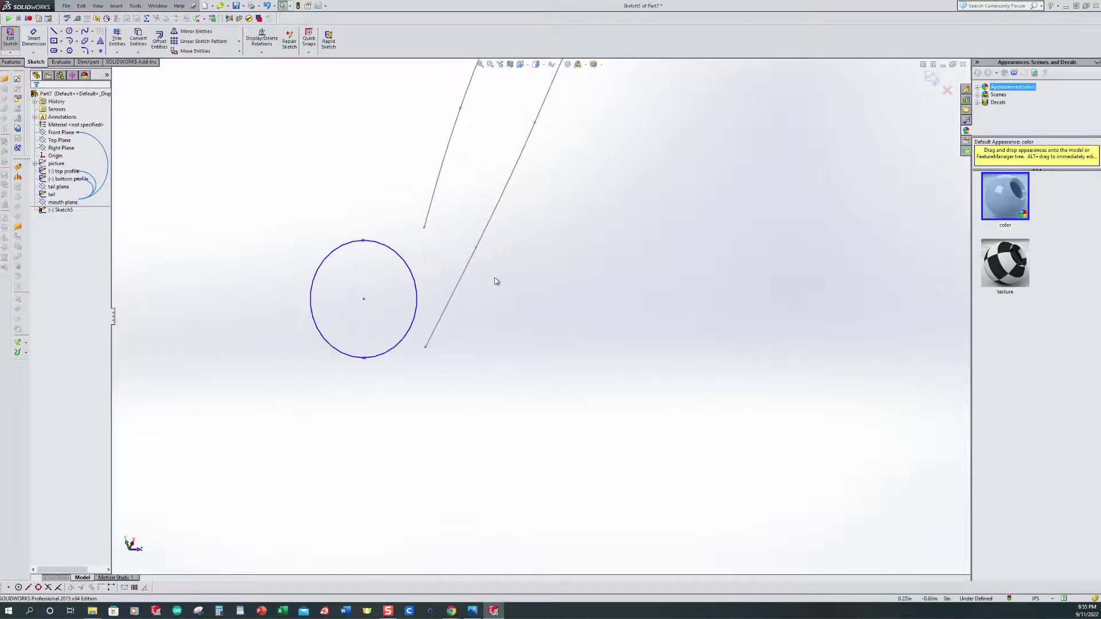
Add a coincident relation between the circle's upper quadrant point and the top profile's head endpoint.
left_click(262, 52)
left_click(274, 69)
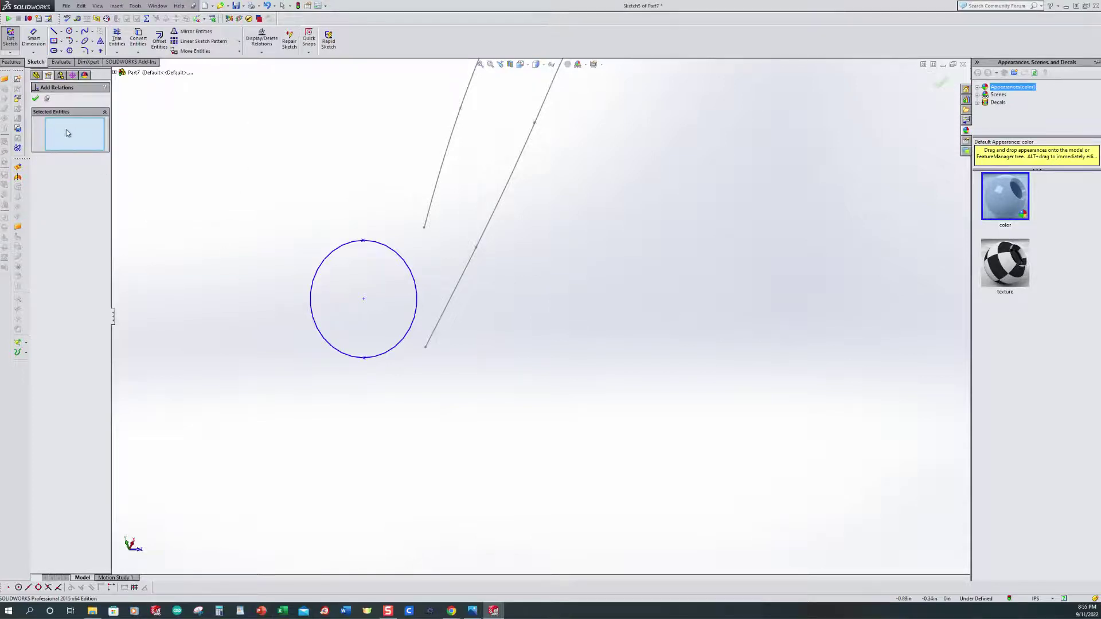
left_click(362, 241)
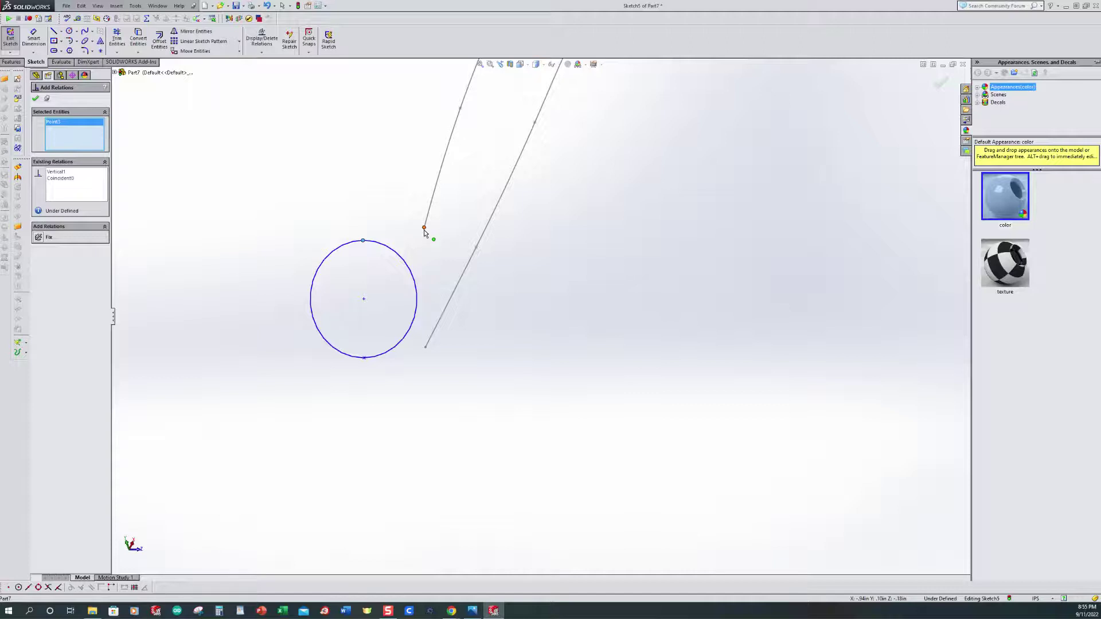
left_click(424, 229)
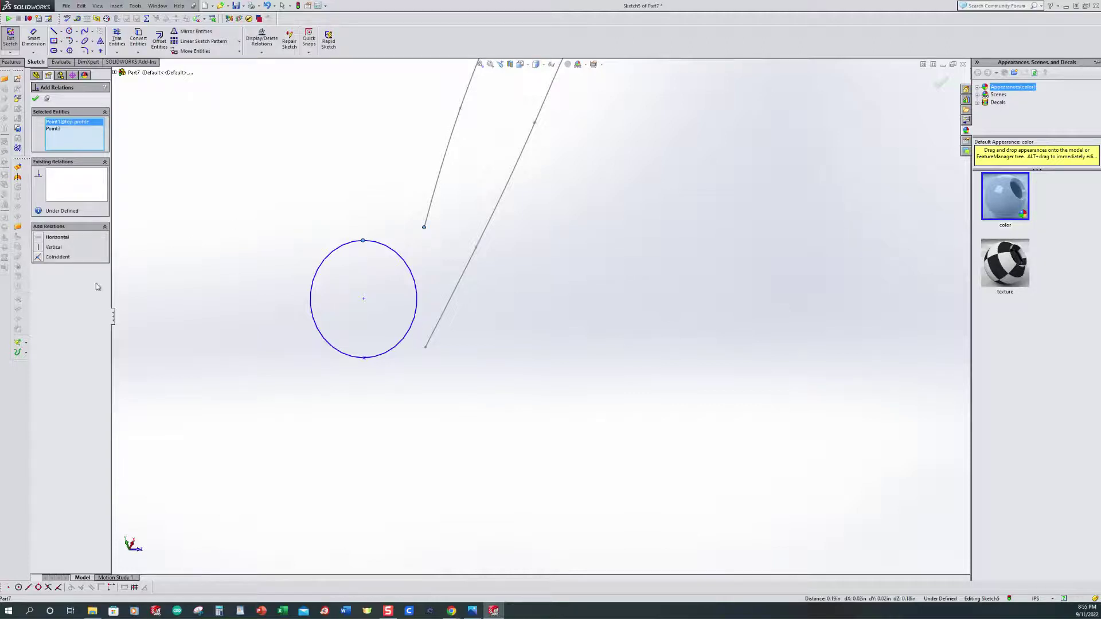
left_click(38, 257)
scroll(459, 390, "down", 2)
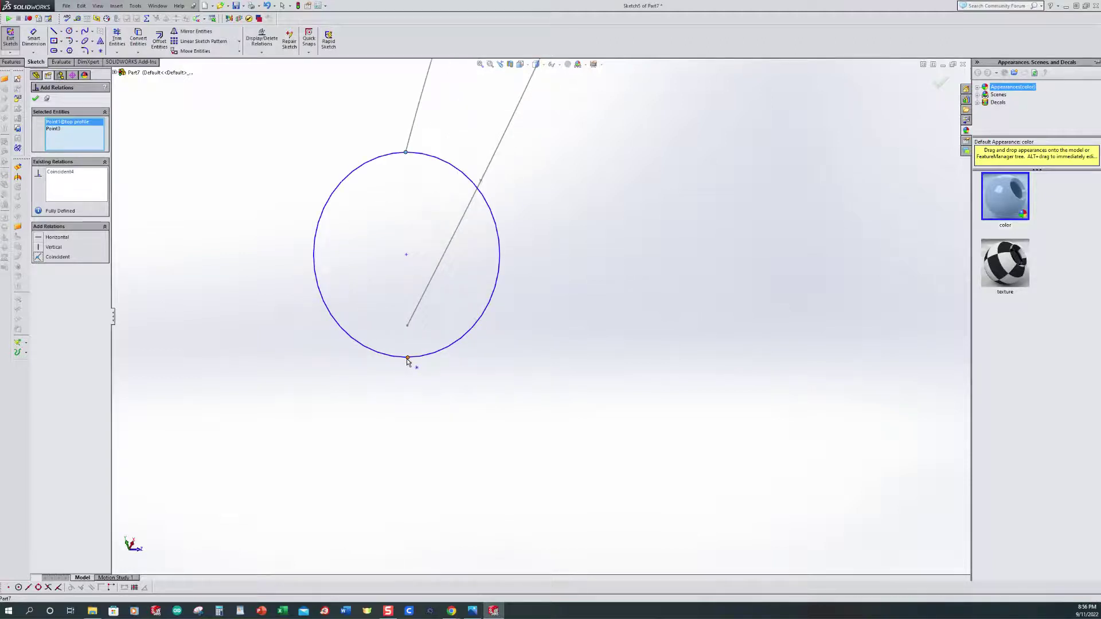
Make the circle's lower quadrant point coincident with the bottom profile's head endpoint and exit the sketch.
left_click(408, 359)
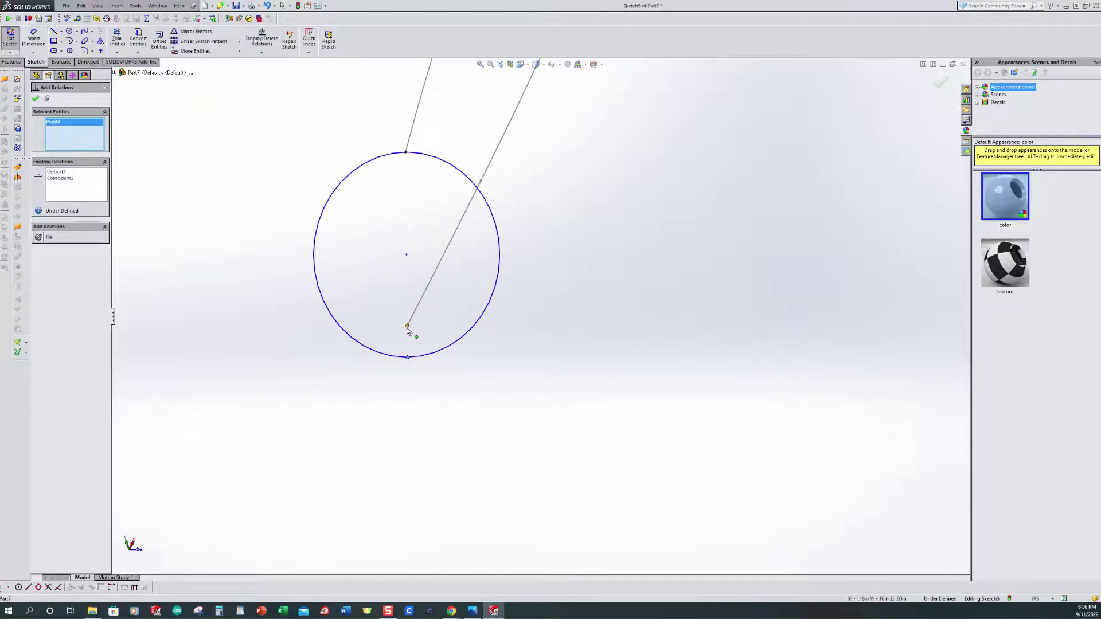
left_click(407, 326)
left_click(39, 259)
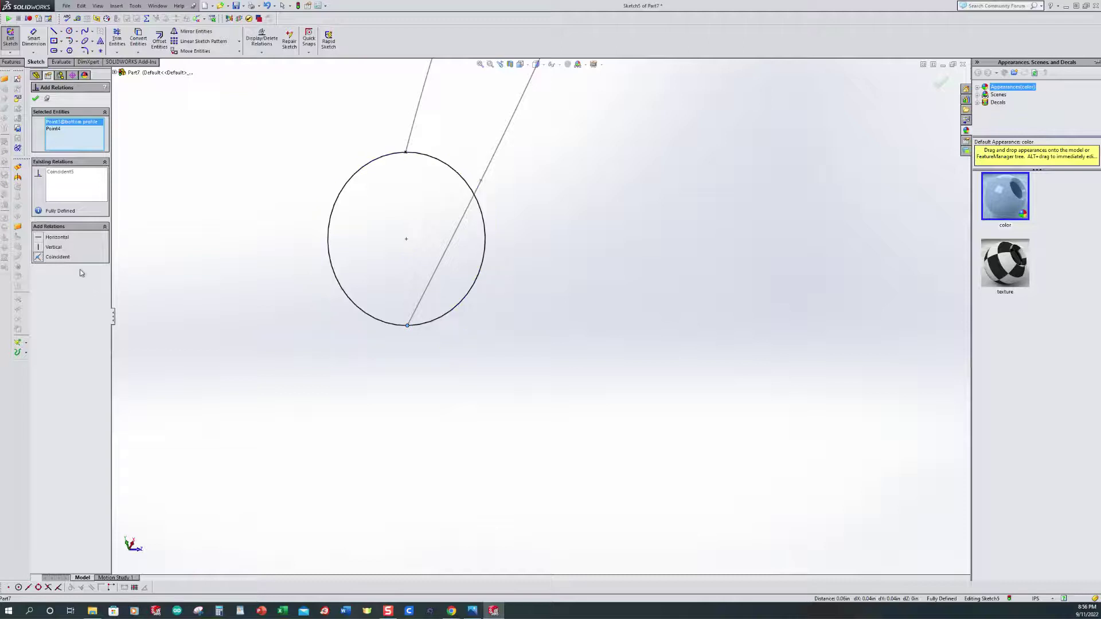
left_click(35, 101)
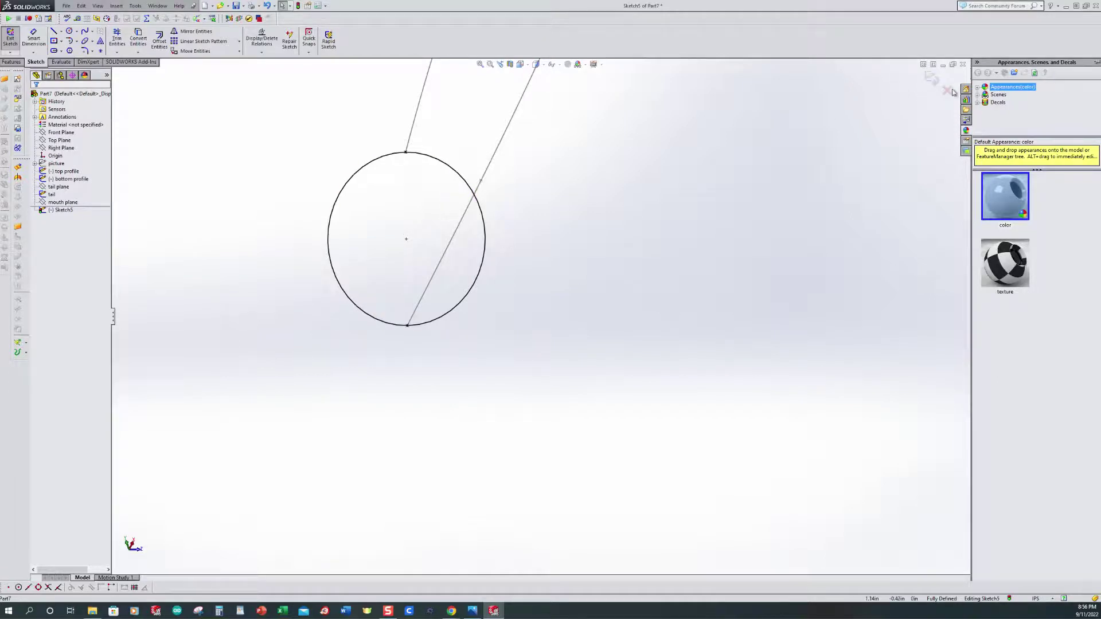
left_click(932, 78)
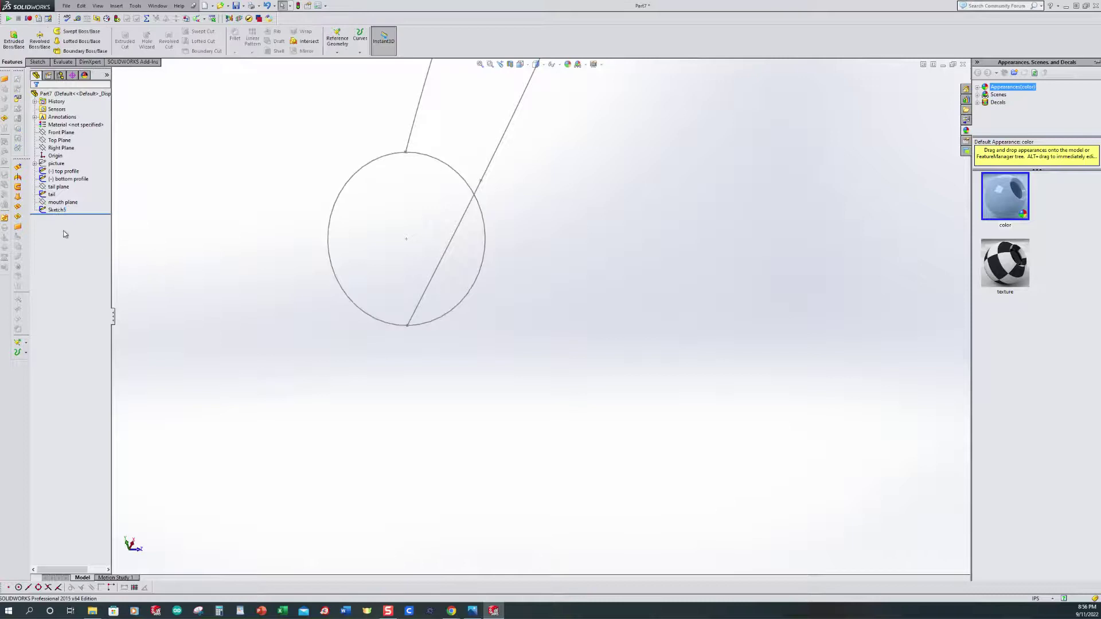
Rename the new circle sketch at the lure's head as mouth profile.
left_click(61, 211)
left_click(61, 211)
type("m")
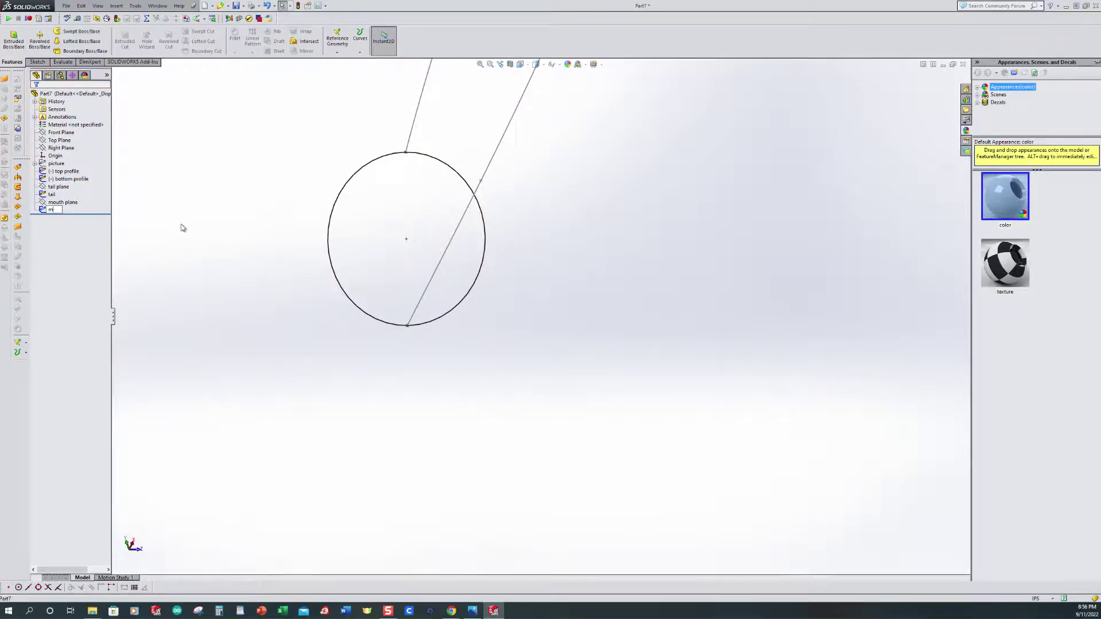
type("outh profile")
left_click(192, 233)
Show the reference picture to compare it with the sketched profiles, and hide it again.
mouse_move(192, 232)
middle_mouse_down()
mouse_move(293, 265)
mouse_move(659, 251)
mouse_move(607, 201)
mouse_move(560, 223)
mouse_move(583, 206)
mouse_move(533, 197)
mouse_move(533, 263)
mouse_move(387, 240)
middle_mouse_up()
left_click(55, 164)
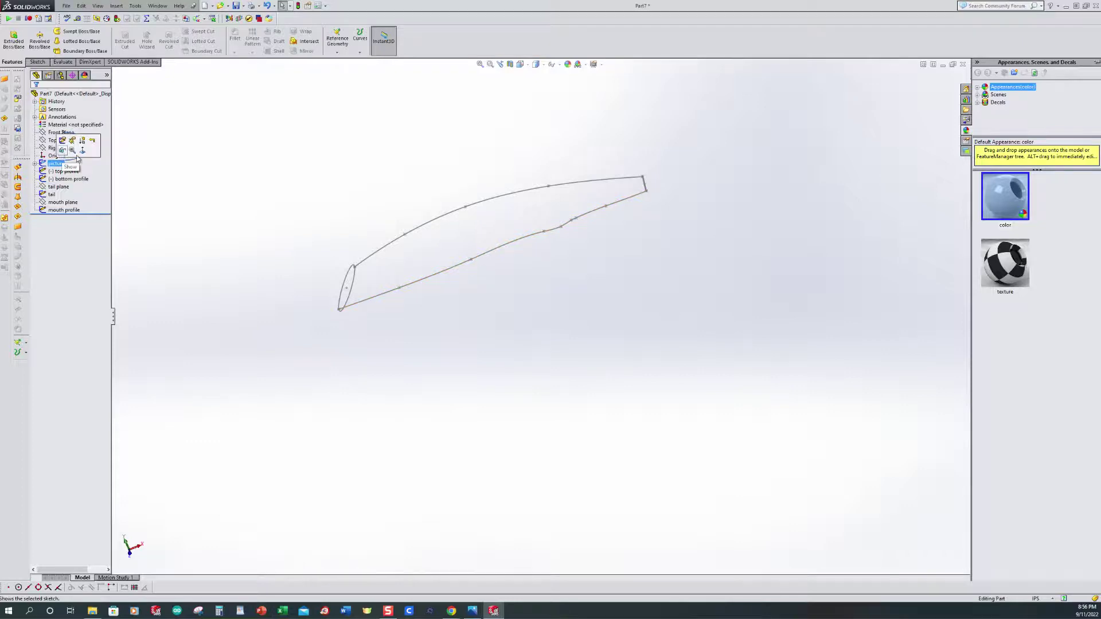
left_click(61, 151)
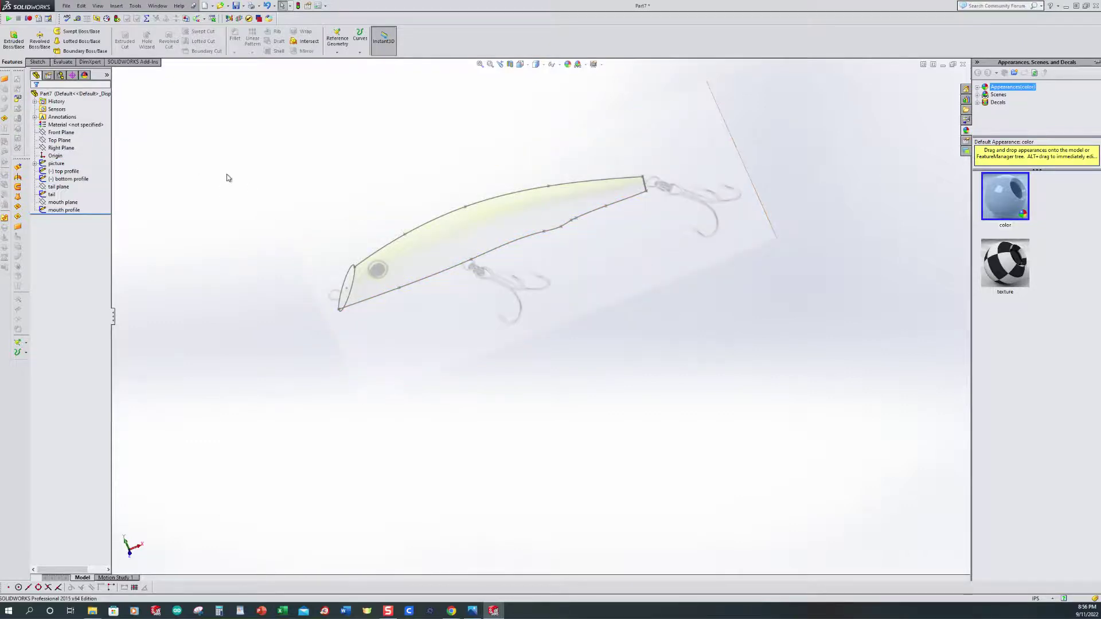
left_click(67, 162)
left_click(63, 151)
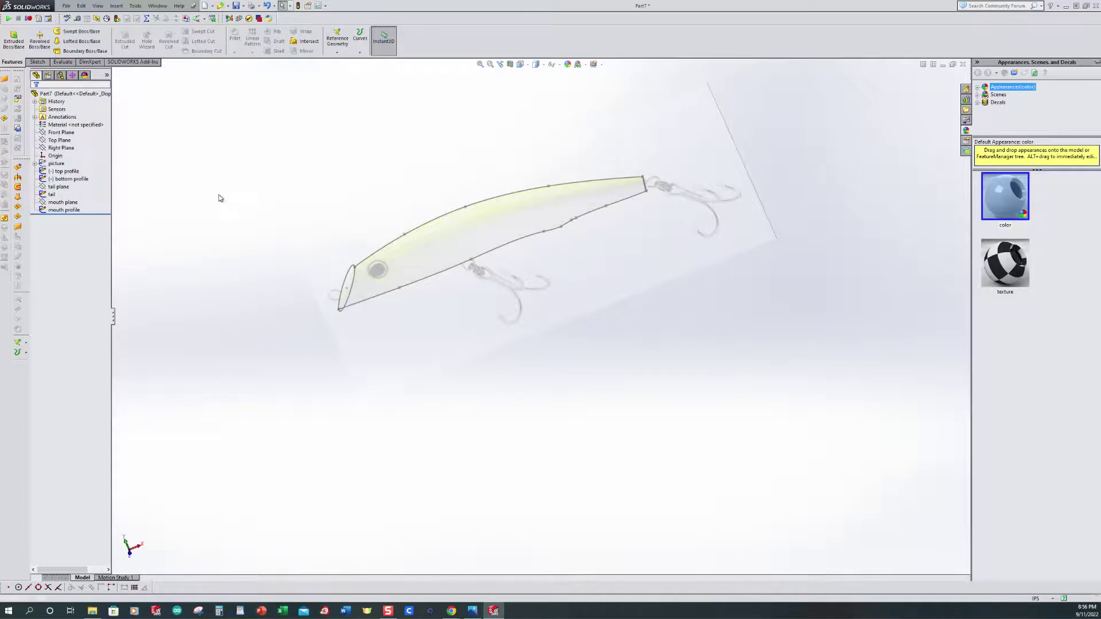
Start a lofted boss using the tail and mouth profile sketches as its profiles.
left_click(79, 42)
mouse_move(678, 206)
middle_mouse_down()
mouse_move(649, 207)
mouse_move(634, 242)
mouse_move(587, 244)
middle_mouse_up()
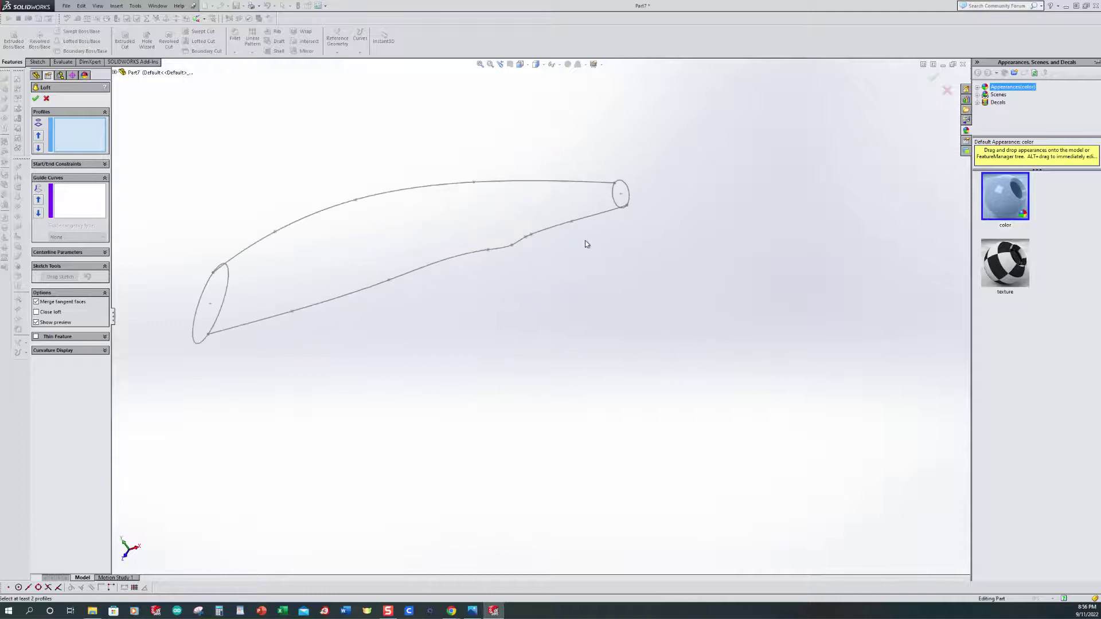
left_click(617, 203)
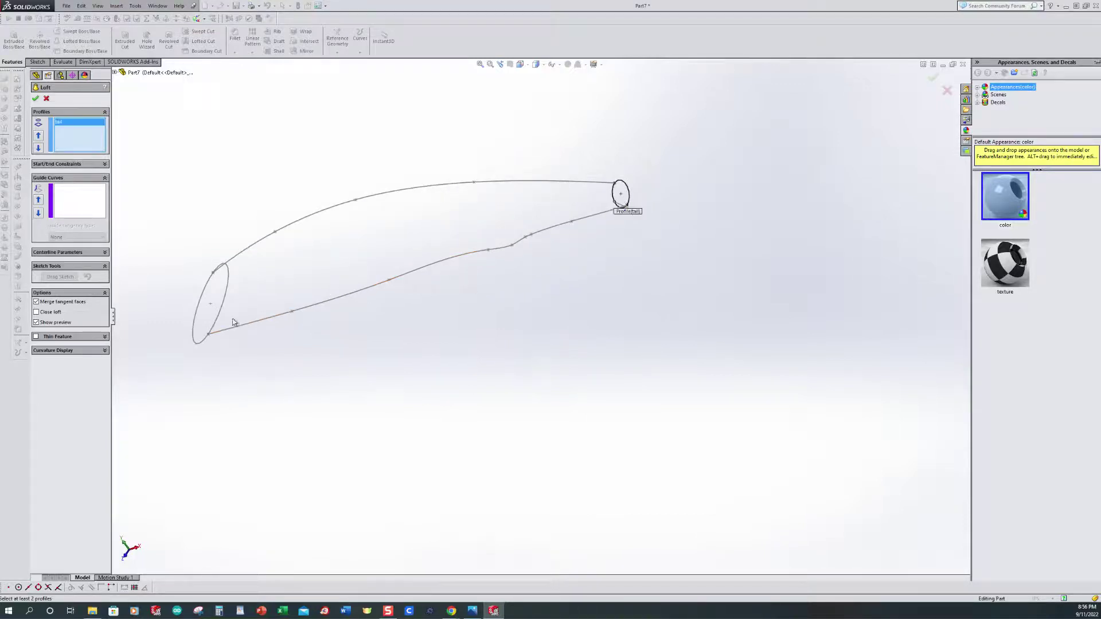
left_click(194, 336)
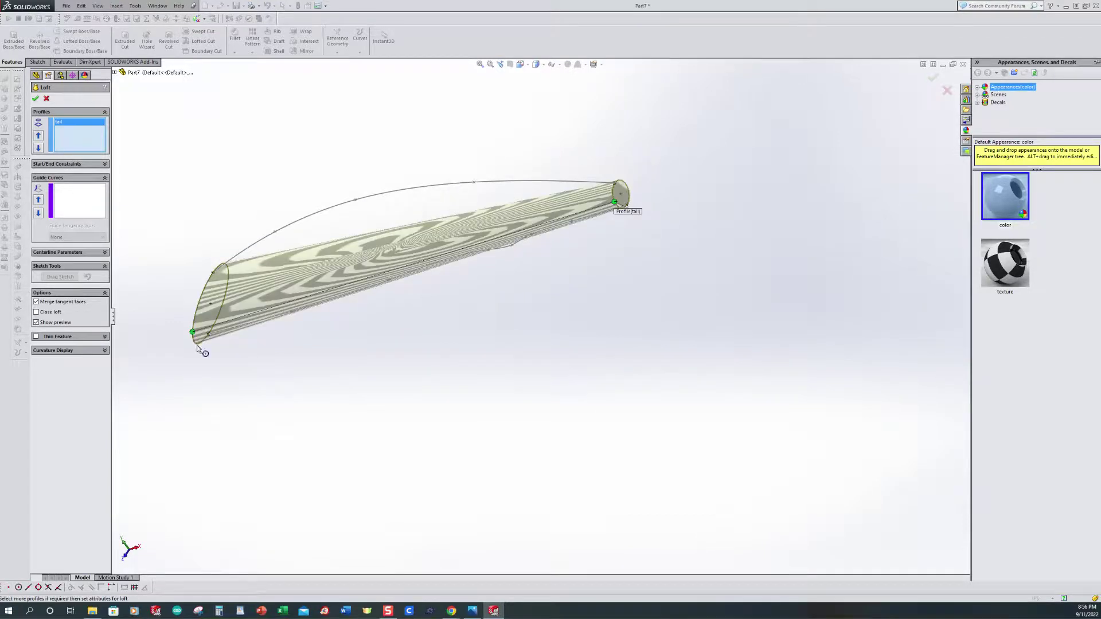
Add the bottom profile and top profile sketches as the loft's guide curves and finish the loft.
left_click(76, 200)
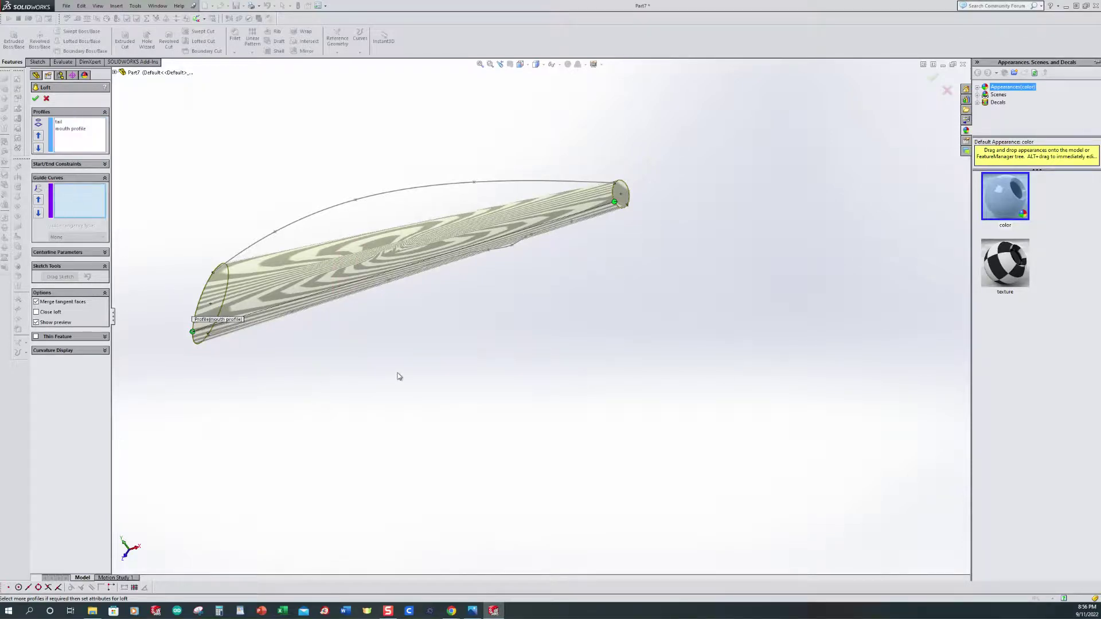
left_click(504, 253)
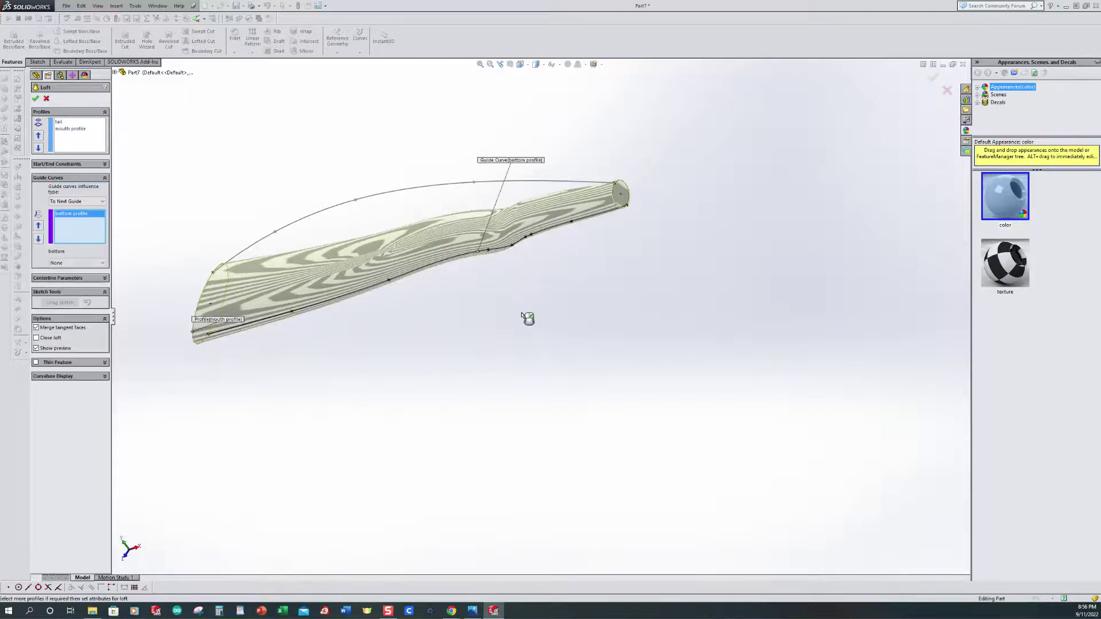
middle_click_drag(418, 362, 417, 253)
left_click(402, 190)
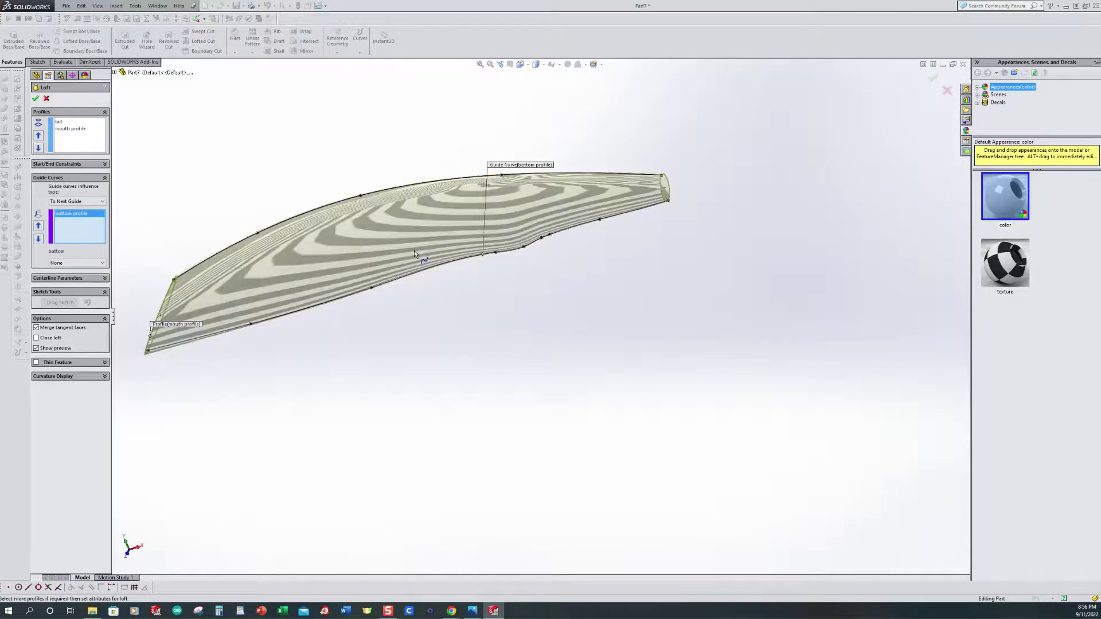
left_click(35, 98)
Show the reference picture to compare it with the lofted lure body, and hide it again.
middle_click_drag(494, 349, 505, 292)
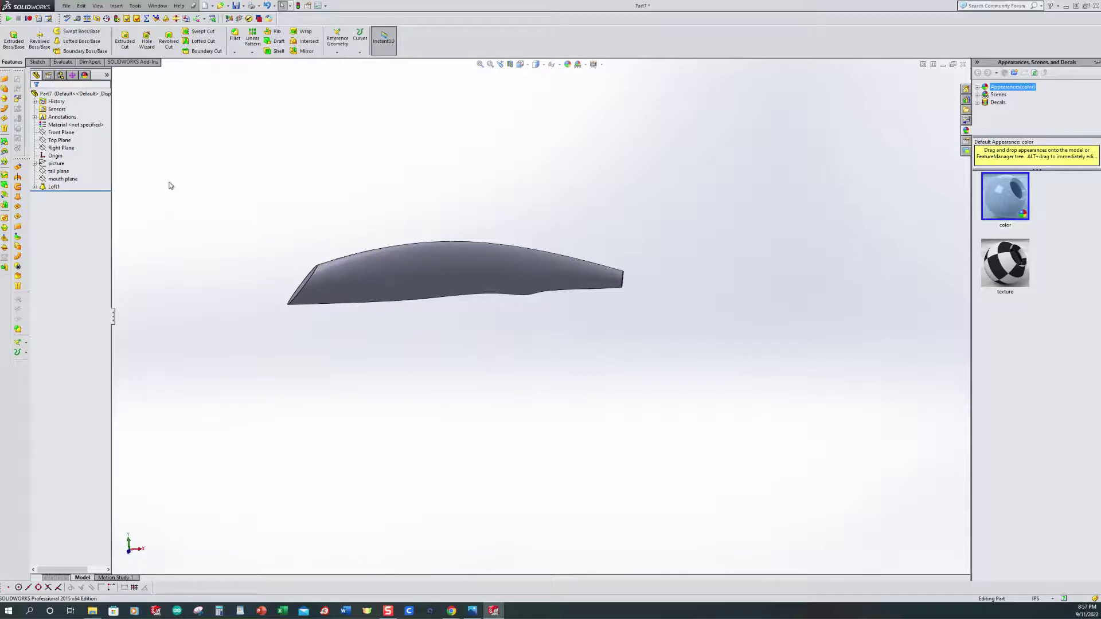
left_click(57, 164)
left_click(73, 155)
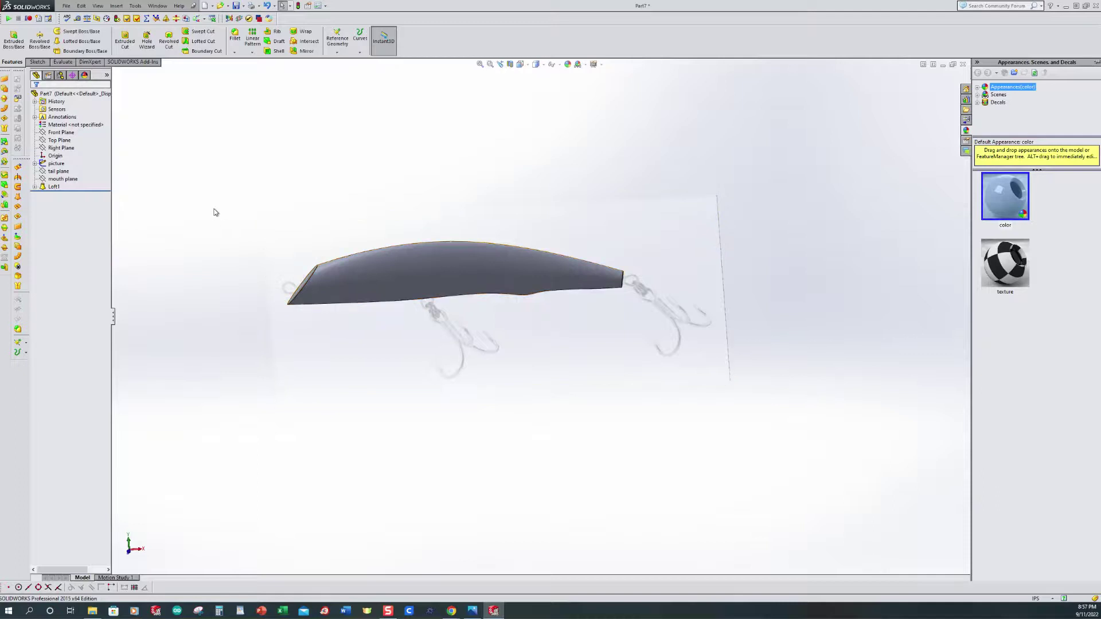
left_click(56, 163)
left_click(56, 150)
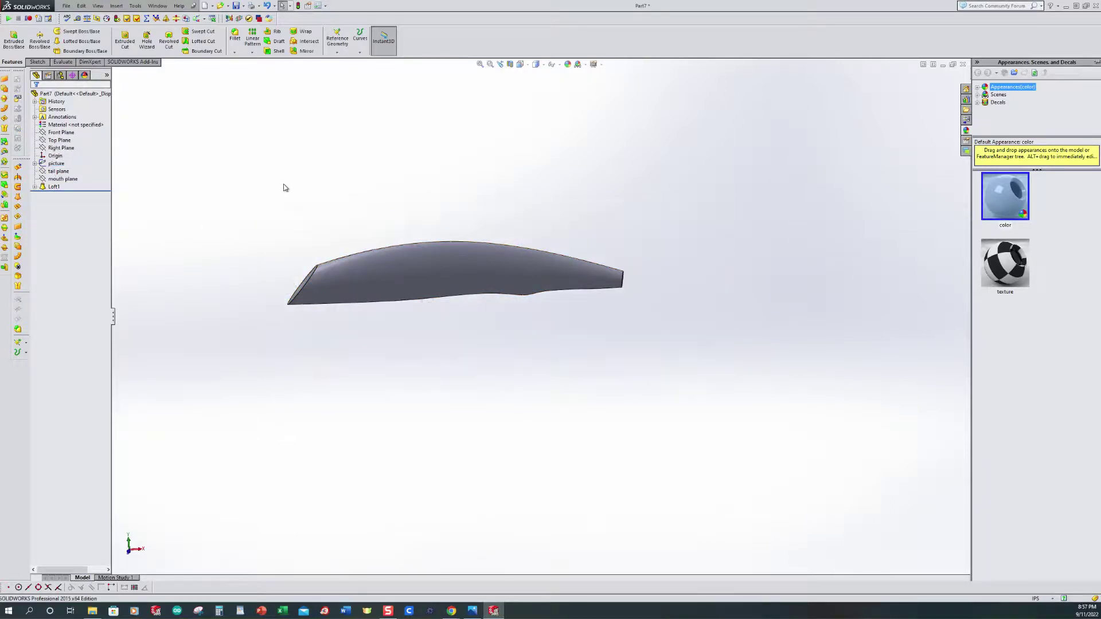
Display the lofted lure body in a close isometric view.
key("ctrl+7")
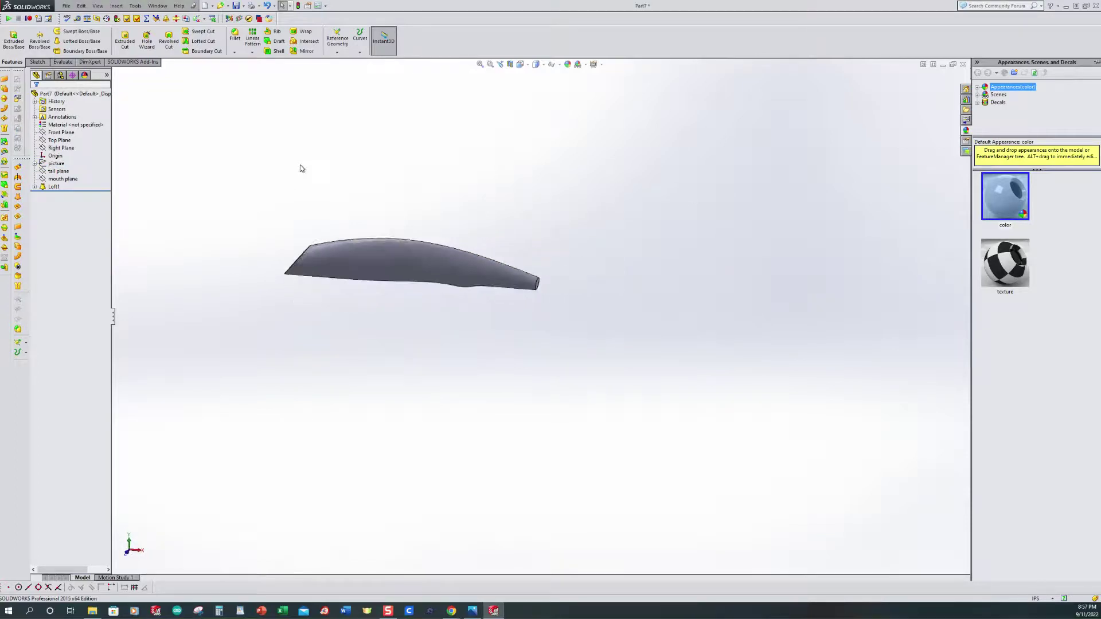
scroll(344, 218, "down", 8)
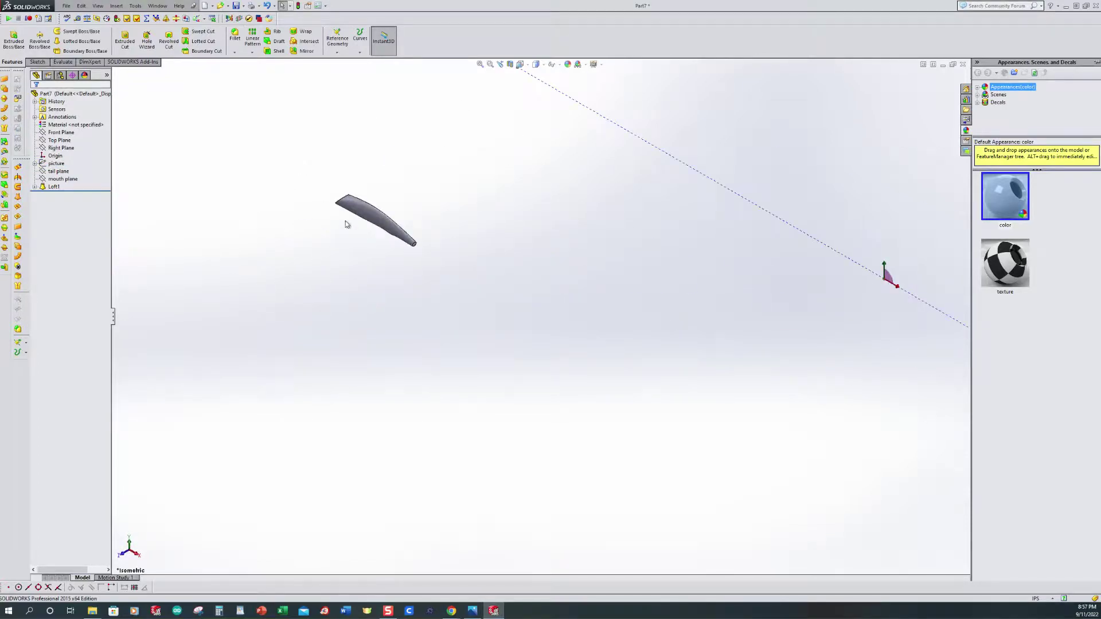
scroll(339, 248, "down", 3)
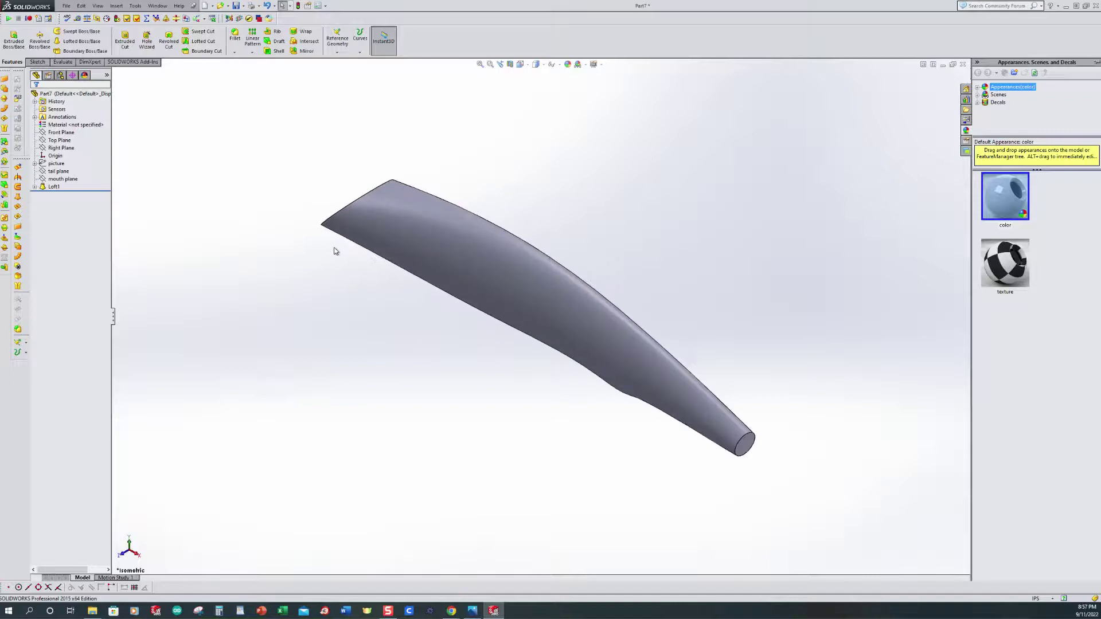
Begin saving the part, creating and opening a folder named junk folder inside ADM108_ASSIGN_4.2.
left_click(235, 5)
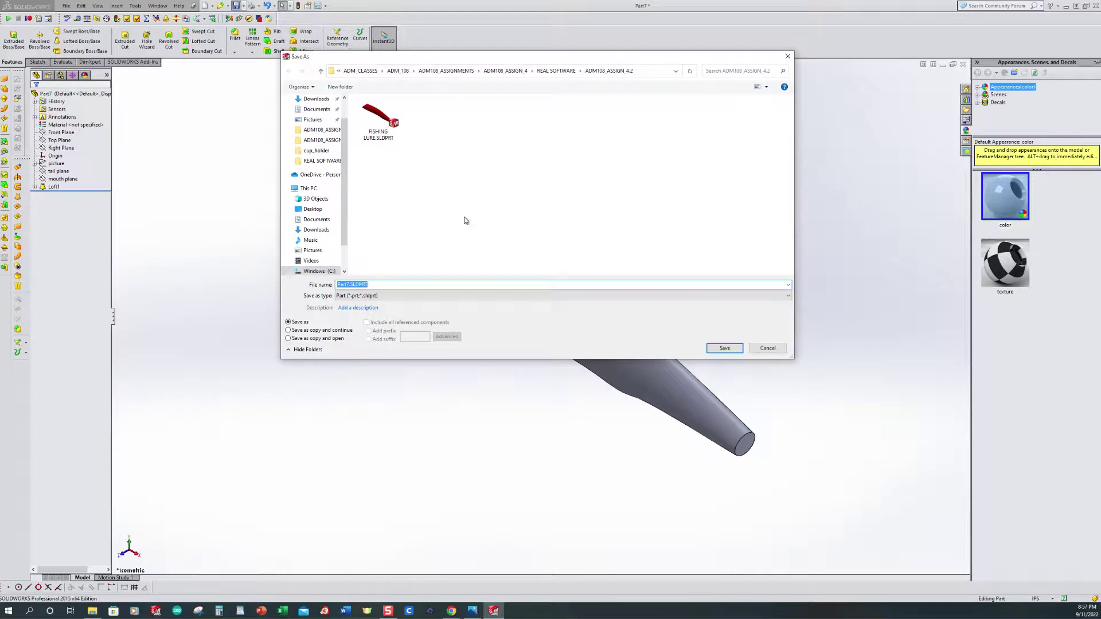
left_click(340, 87)
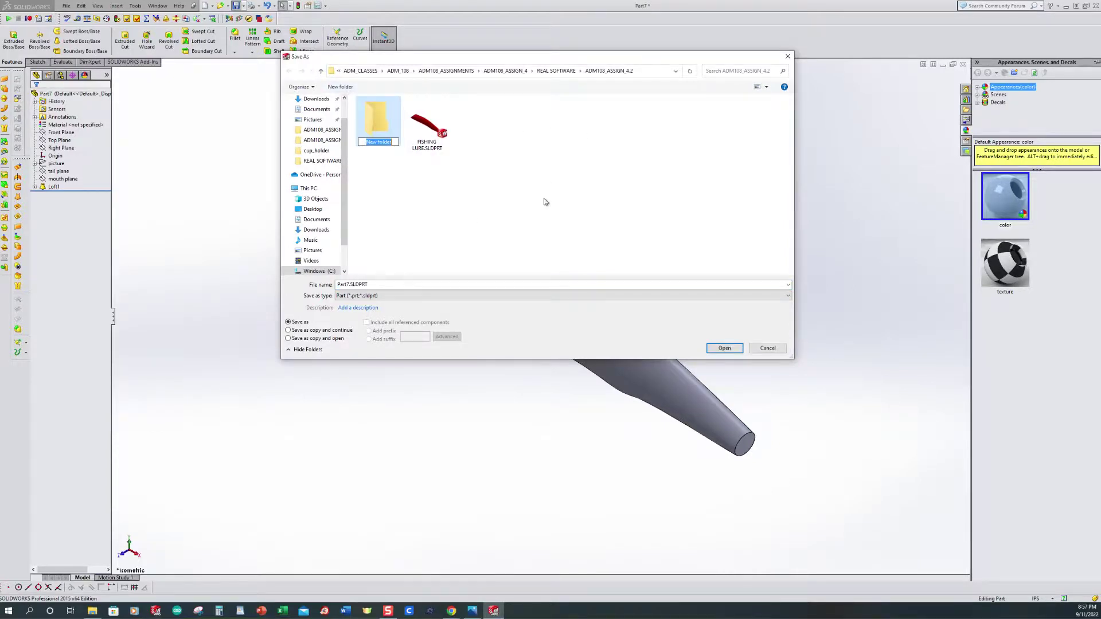
type("junk folder")
key("Return")
key("Return")
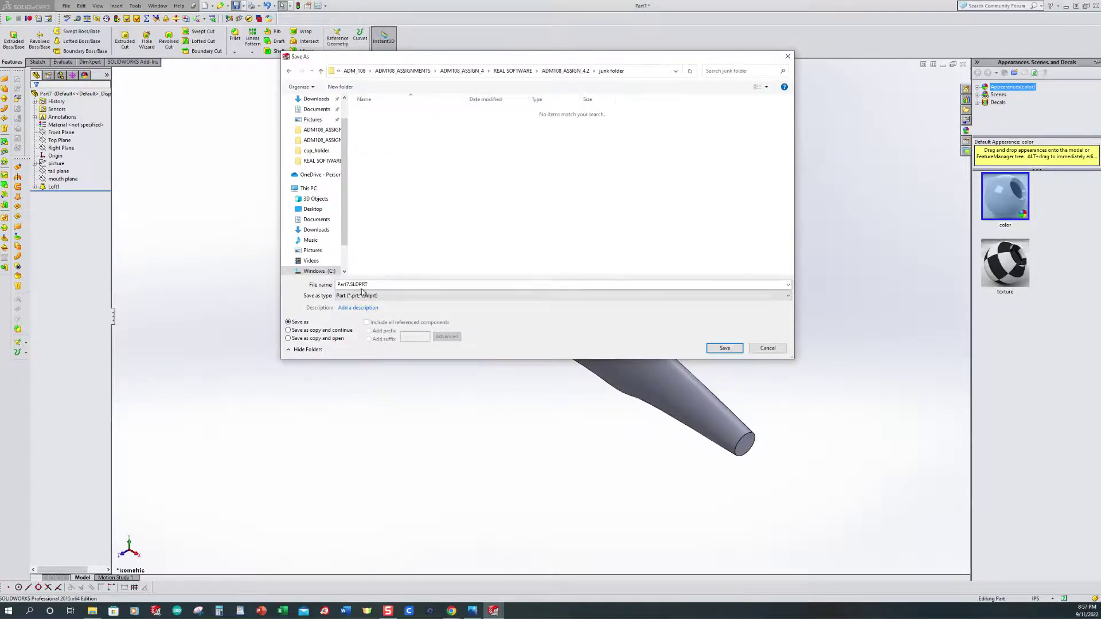
Save the part in junk folder under the file name junk lure.
left_click(333, 281)
type("junk lure")
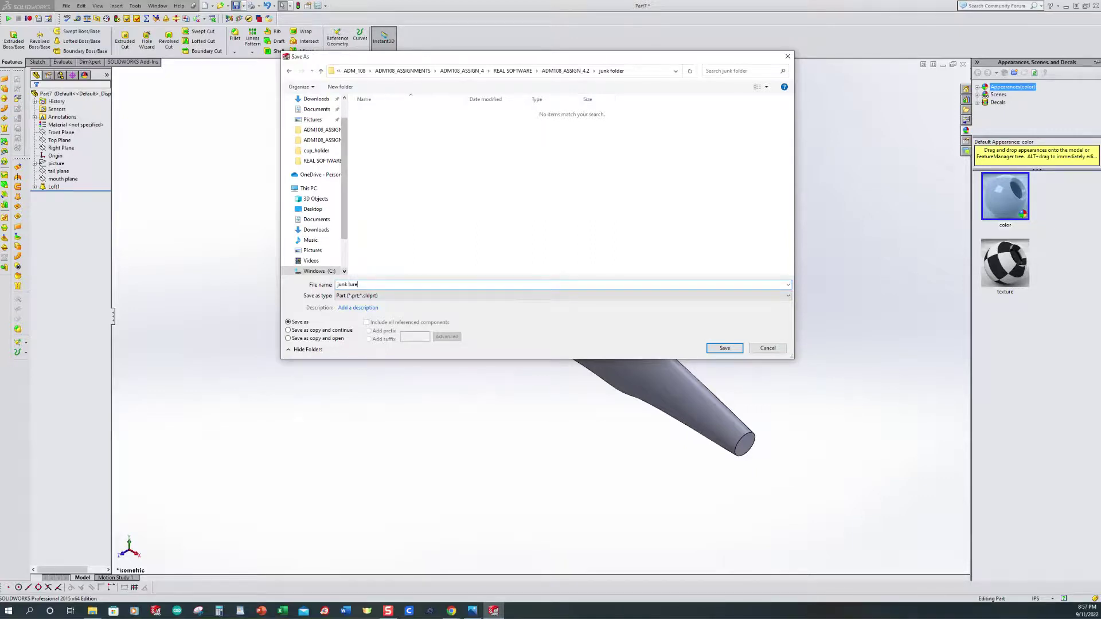
left_click(724, 349)
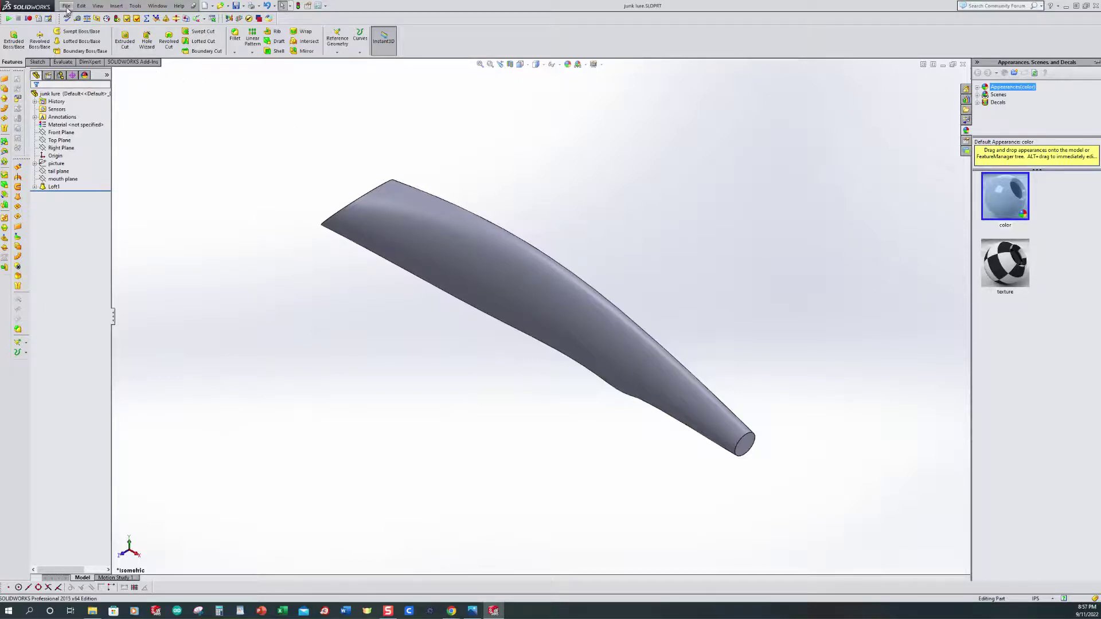
Make an assembly from the lure part, placing it at the assembly origin, and save the assembly as junk lure.
left_click(67, 6)
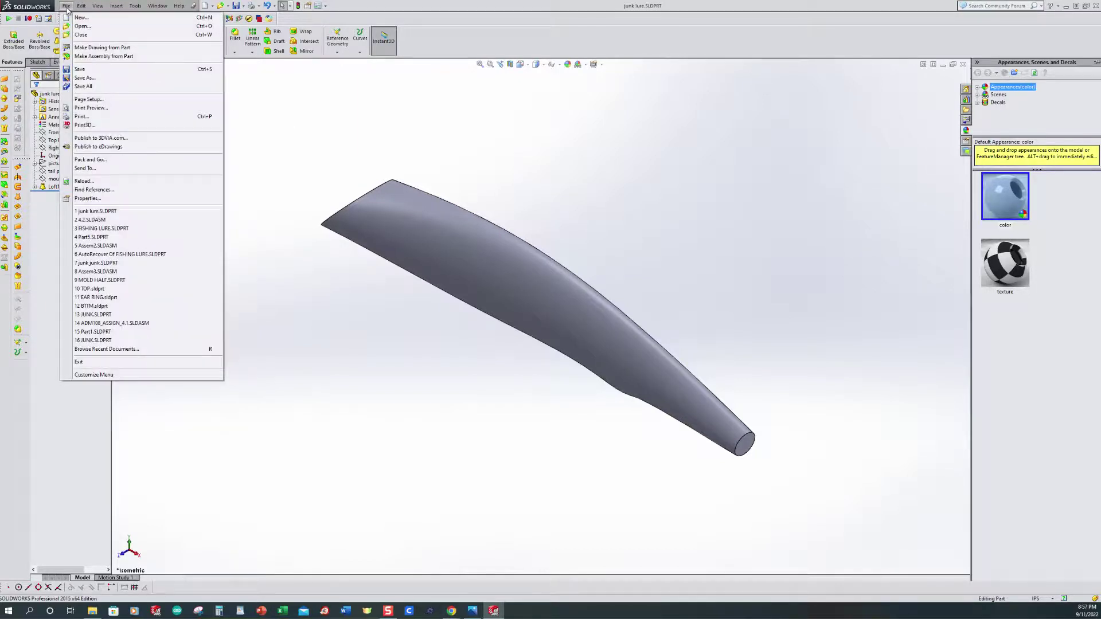
left_click(88, 57)
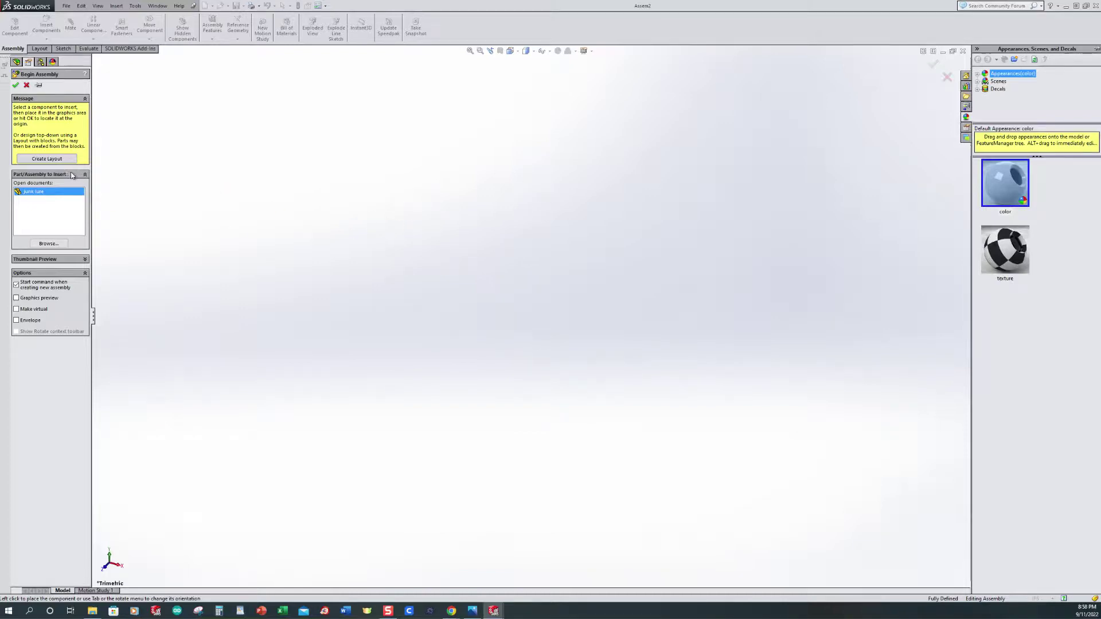
left_click(16, 85)
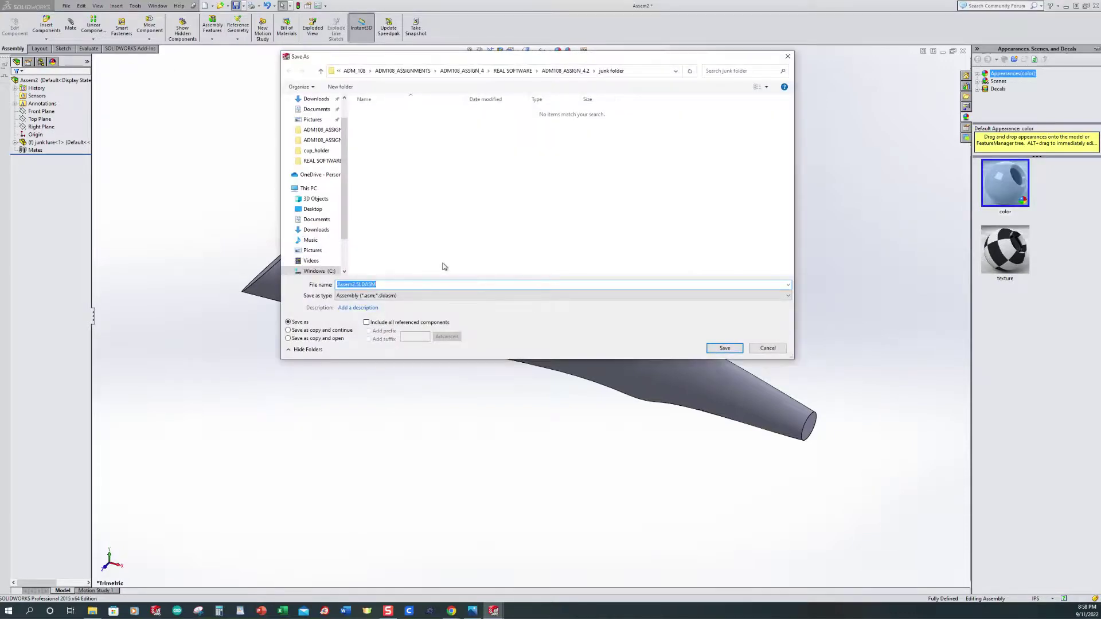
type("junk lure")
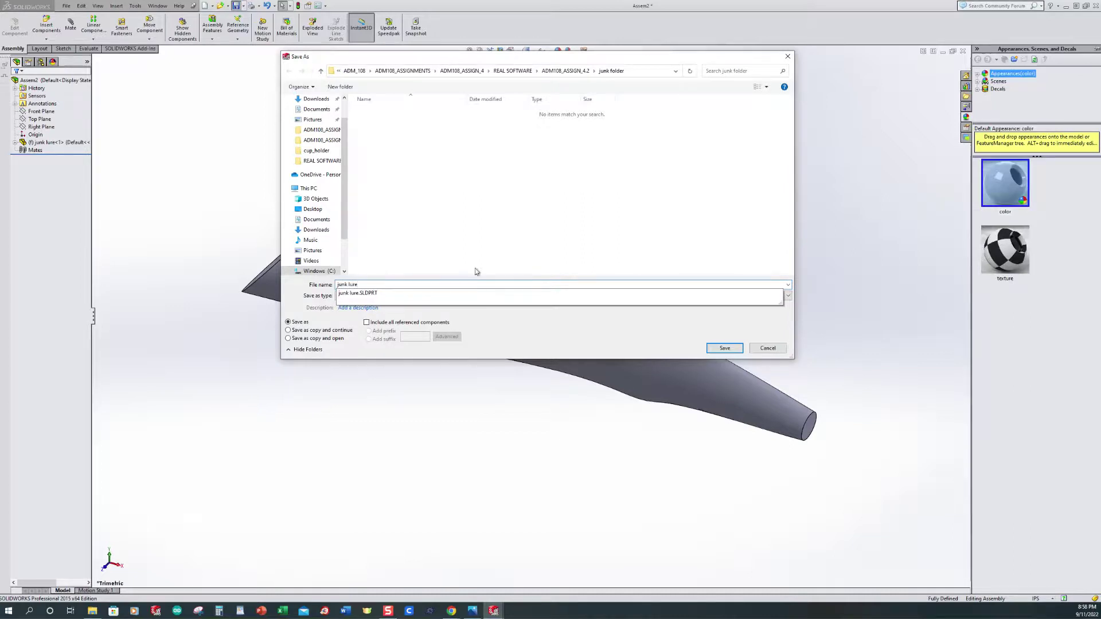
left_click(723, 348)
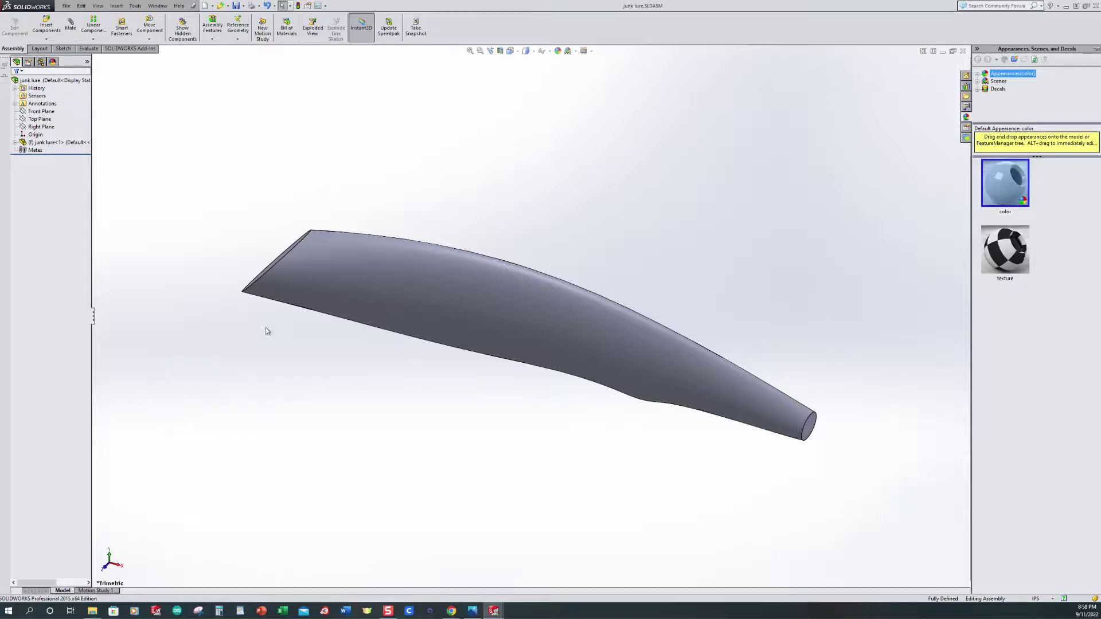
left_click(243, 5)
left_click(255, 23)
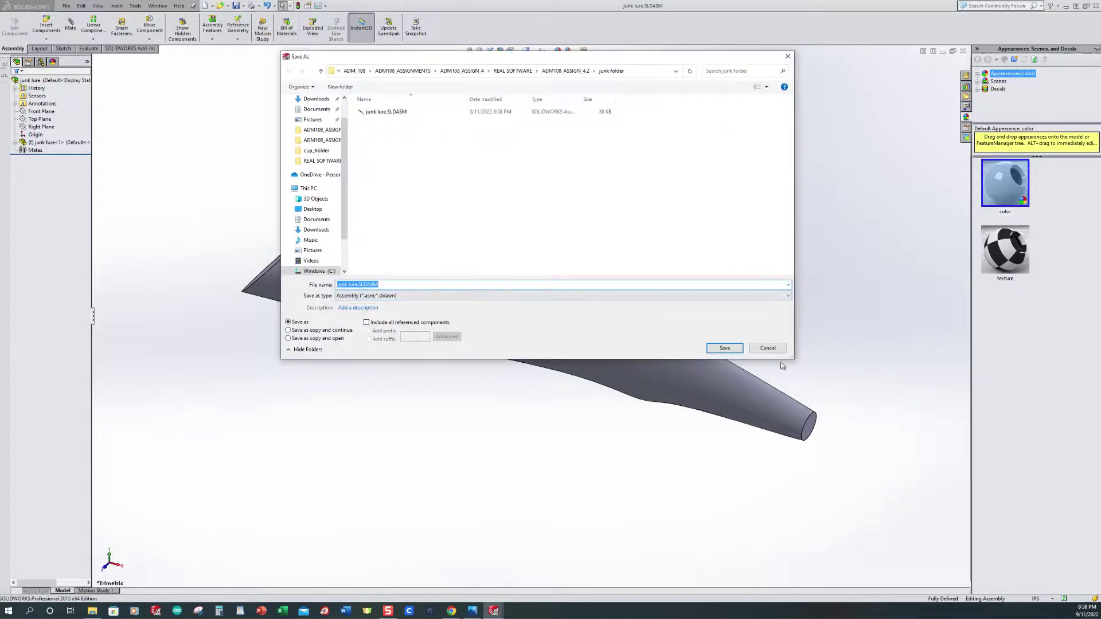
left_click(768, 348)
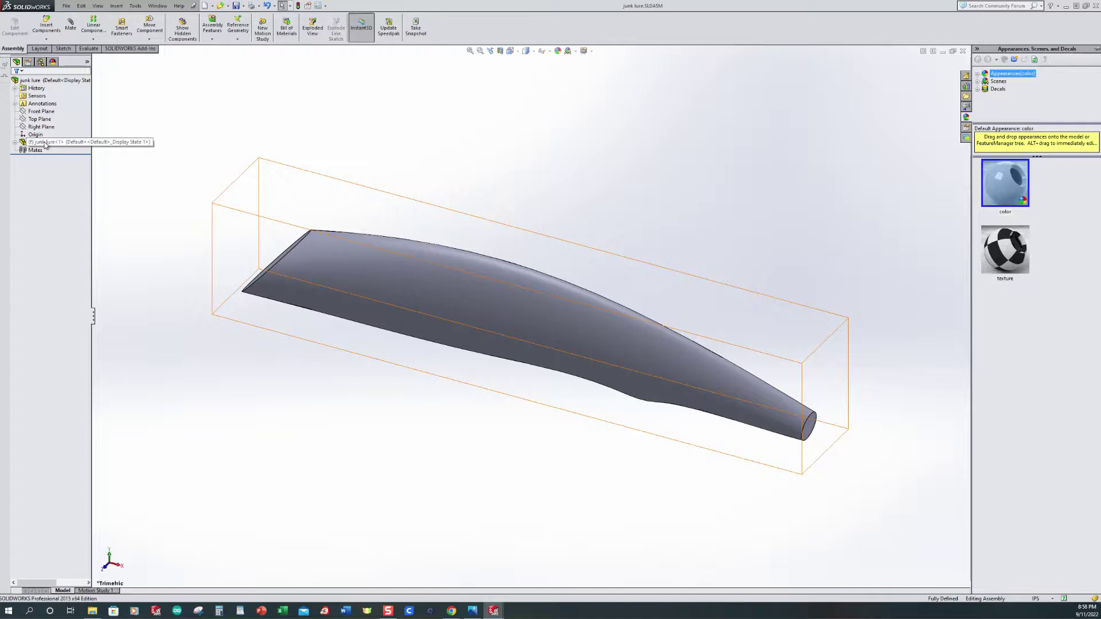
Insert a new empty part into the assembly and open it for in-context editing.
left_click(46, 40)
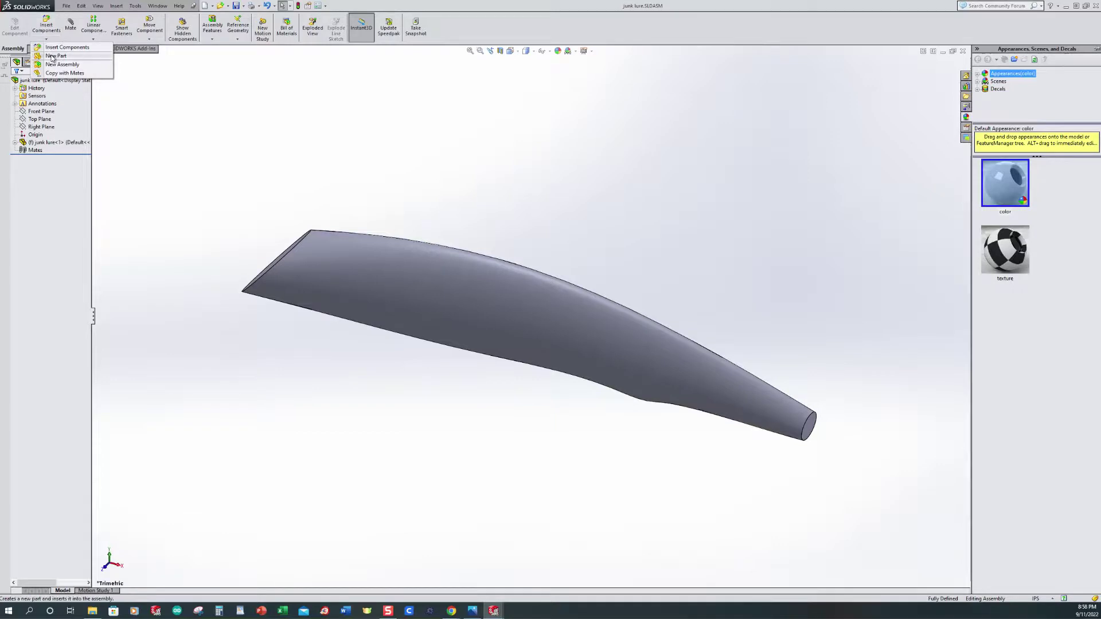
left_click(51, 56)
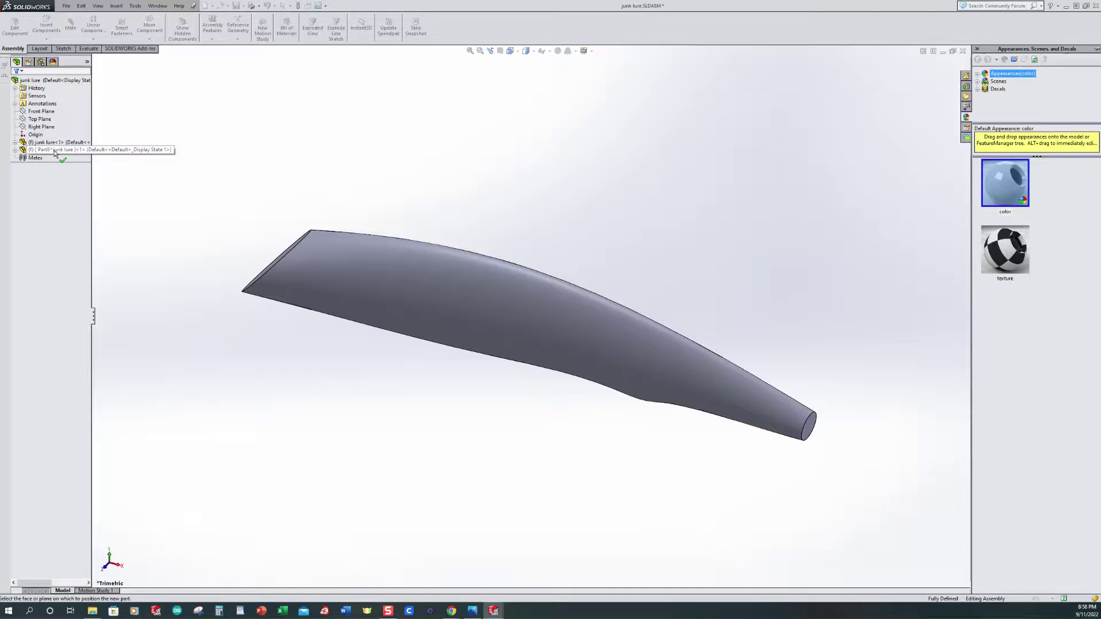
left_click(226, 164)
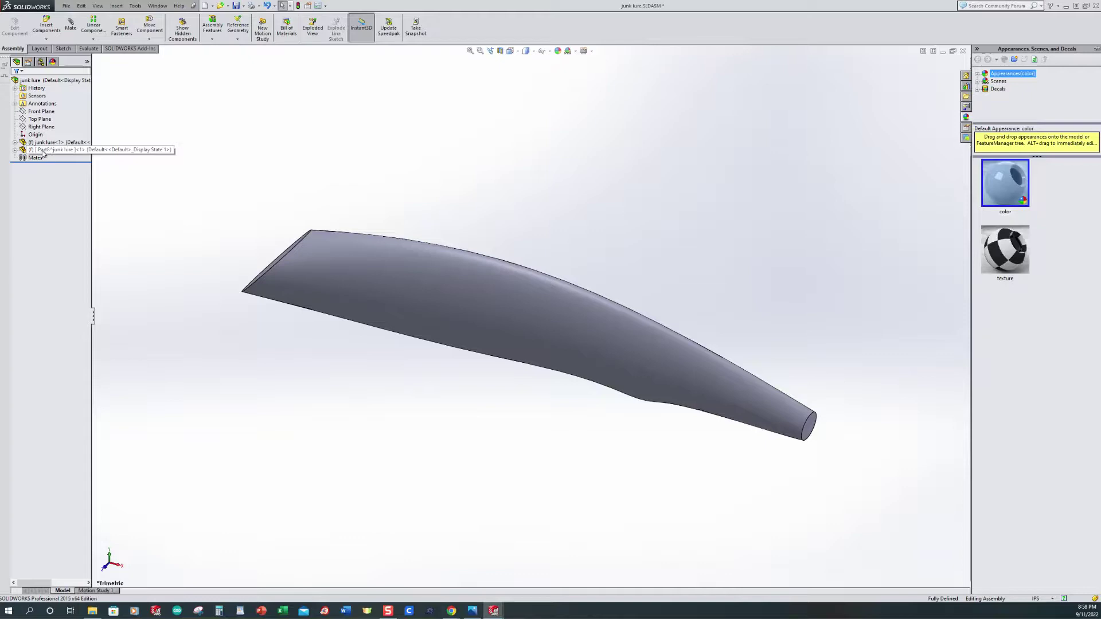
left_click(25, 150)
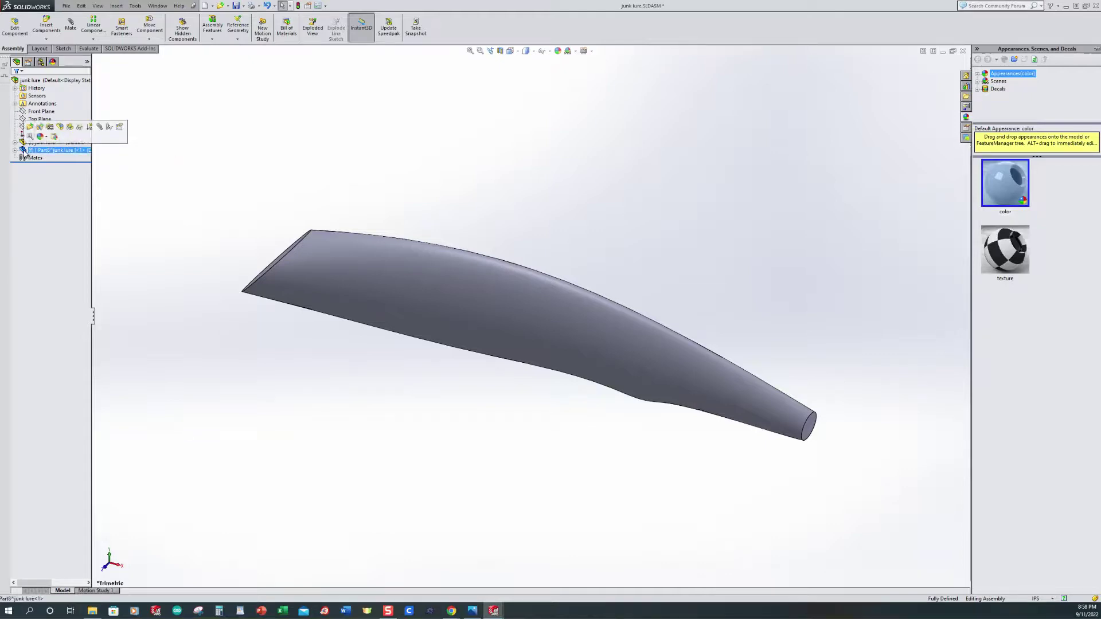
left_click(61, 128)
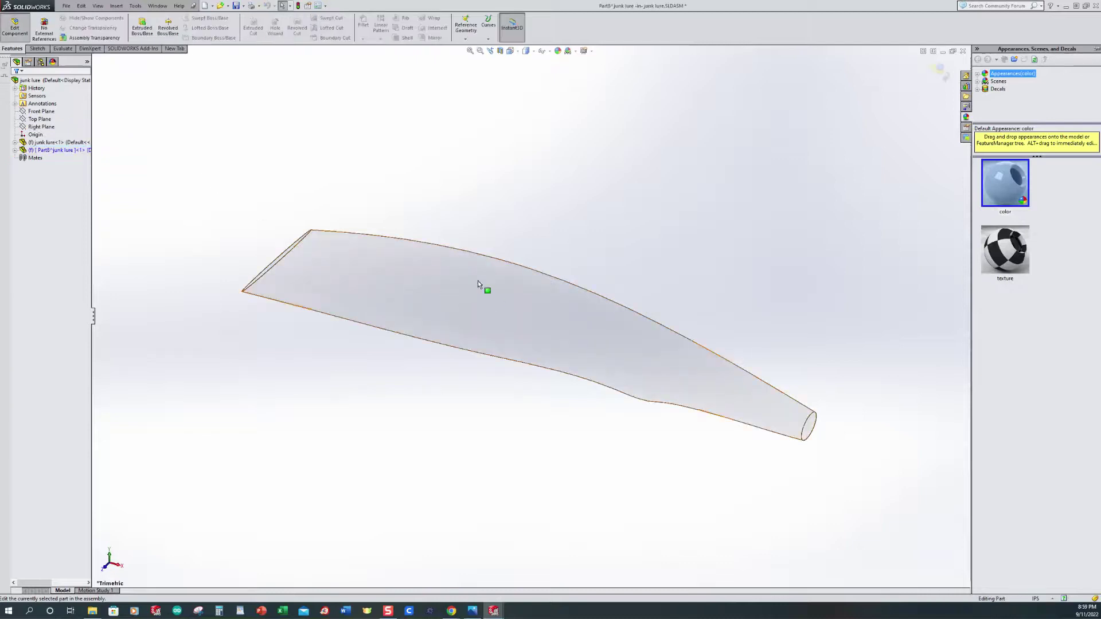
Sketch a center rectangle about 2.74 by 0.75 in around the lure, centred on the origin of the lure part's Front Plane.
scroll(457, 300, "up", 2)
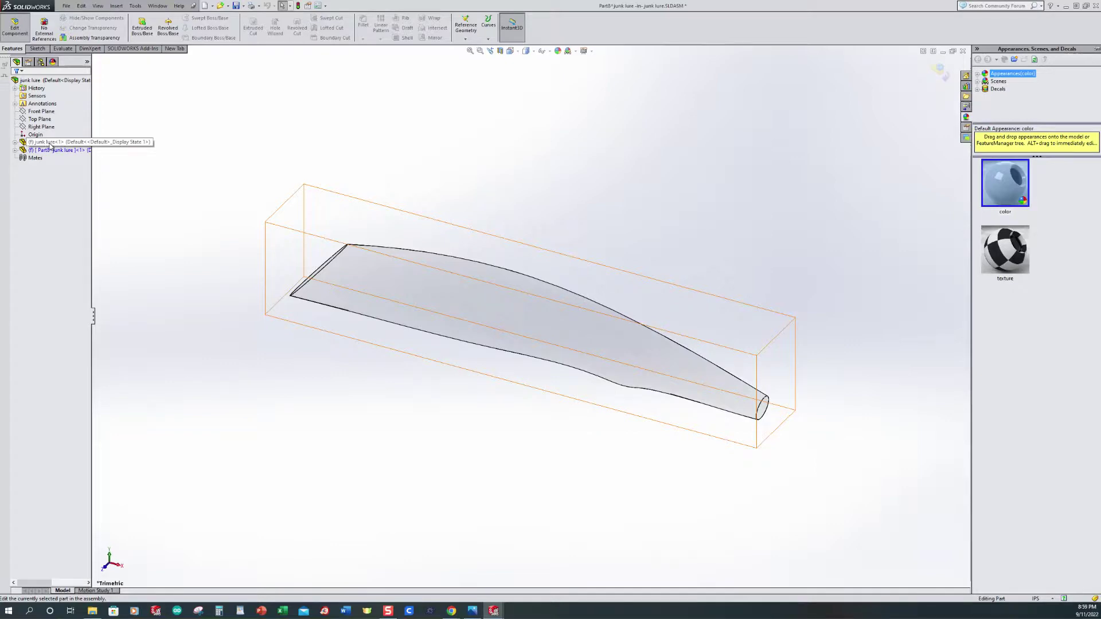
left_click(15, 143)
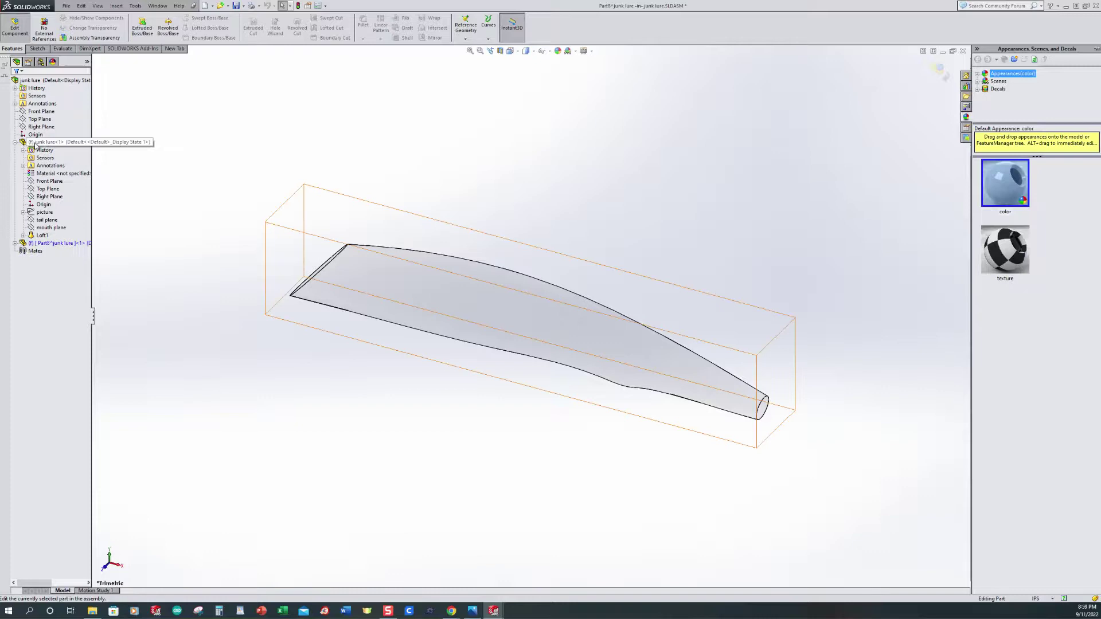
left_click(48, 181)
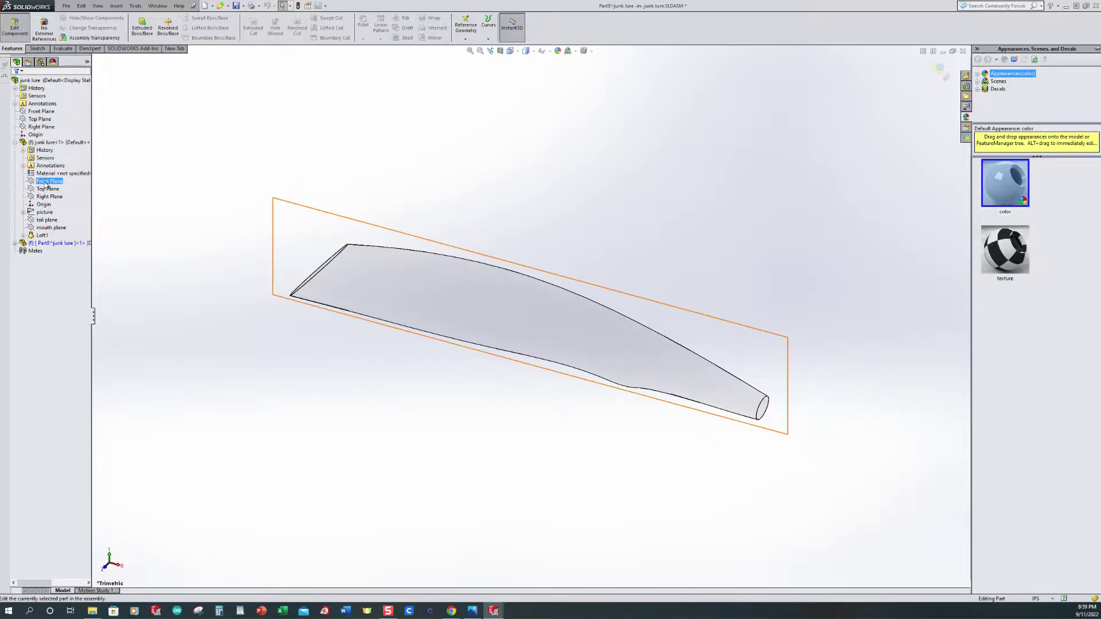
left_click(34, 182)
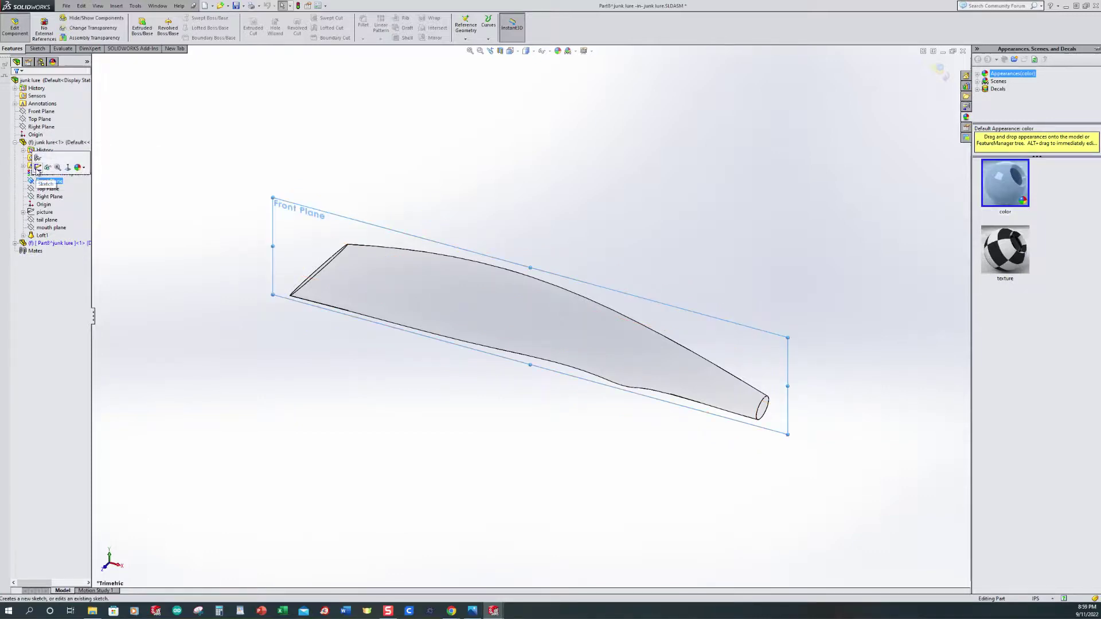
left_click(37, 167)
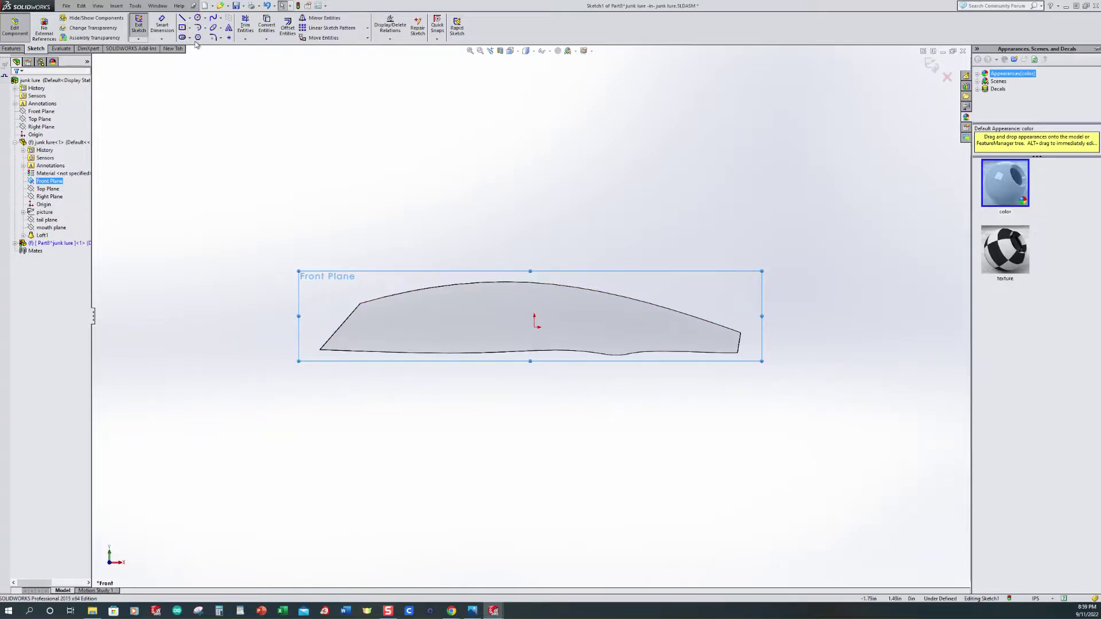
left_click(182, 28)
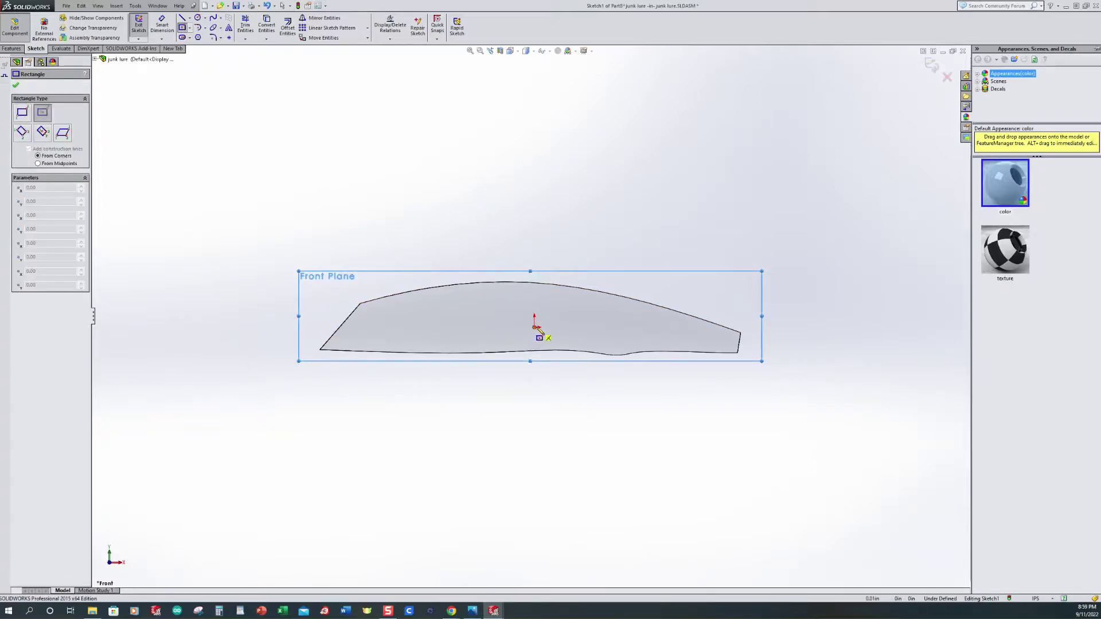
left_click(535, 327)
left_click(276, 258)
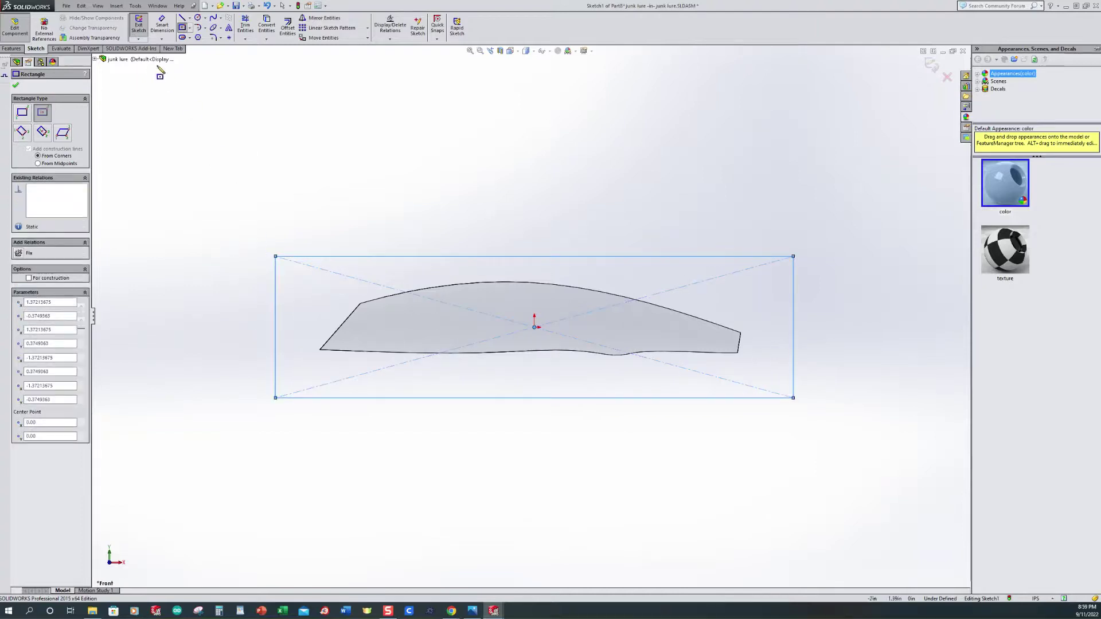
Dimension the rectangle 2.75 in wide and 0.75 in high.
left_click(162, 26)
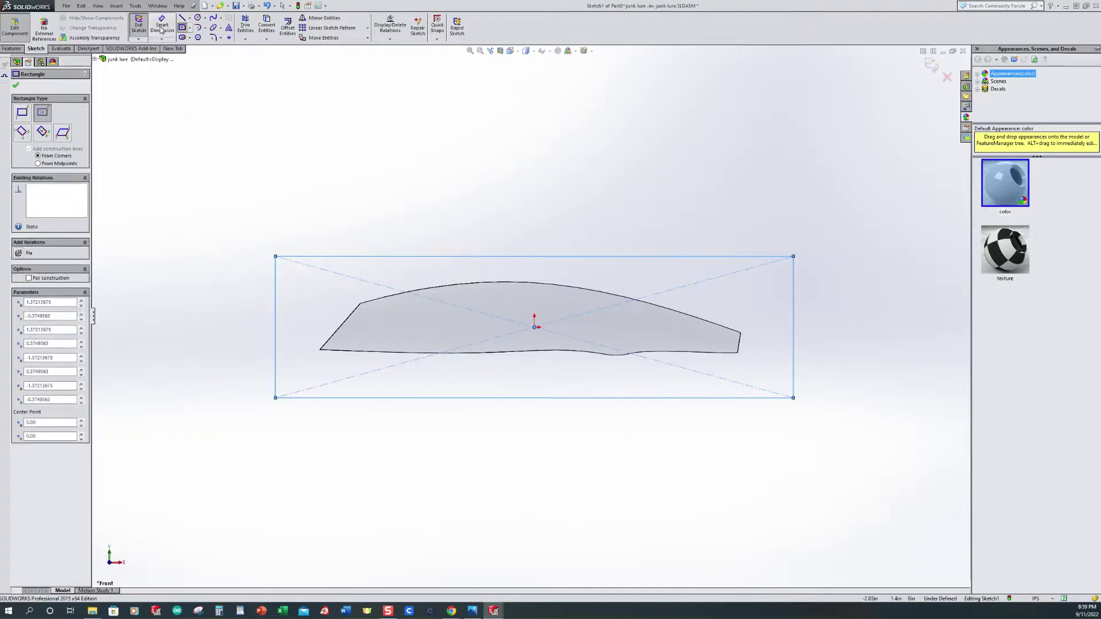
left_click(507, 257)
left_click(503, 237)
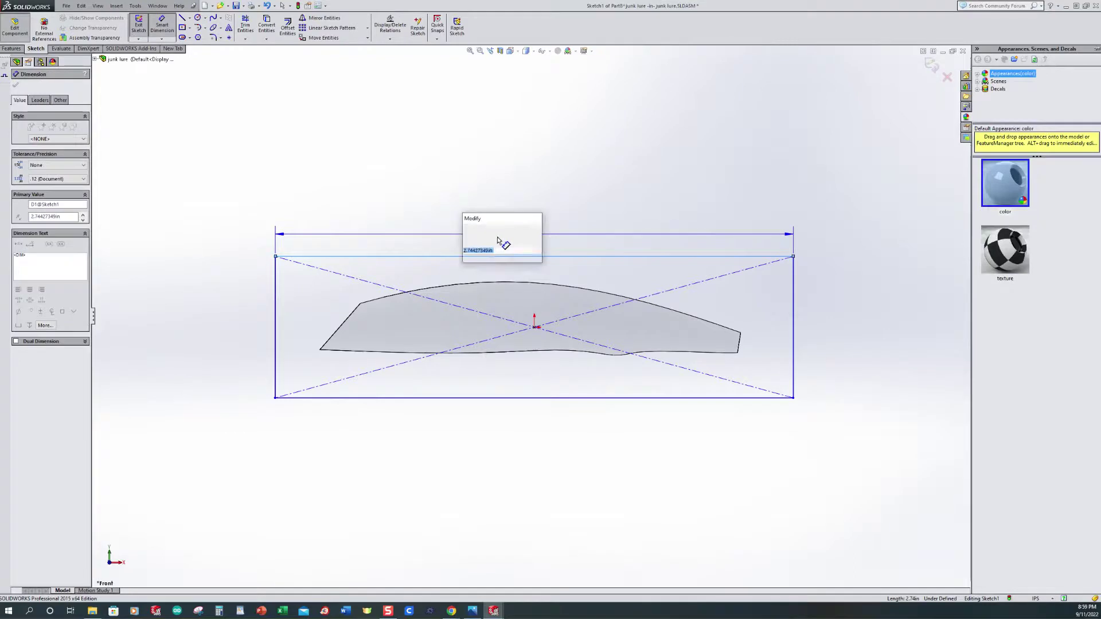
type("2.75")
key("Return")
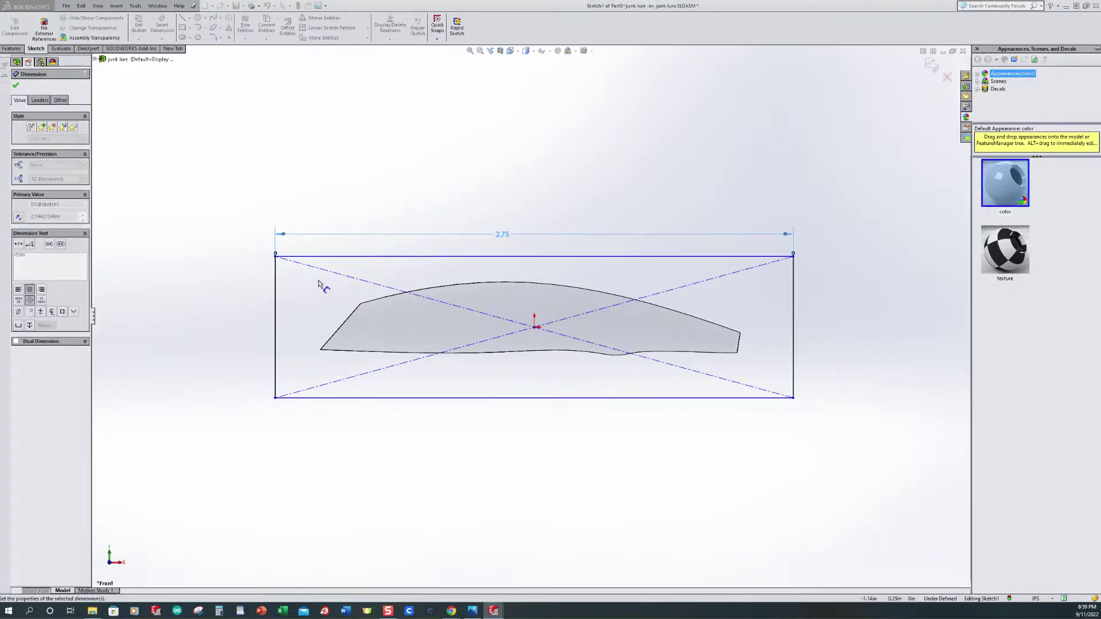
left_click(277, 287)
left_click(232, 298)
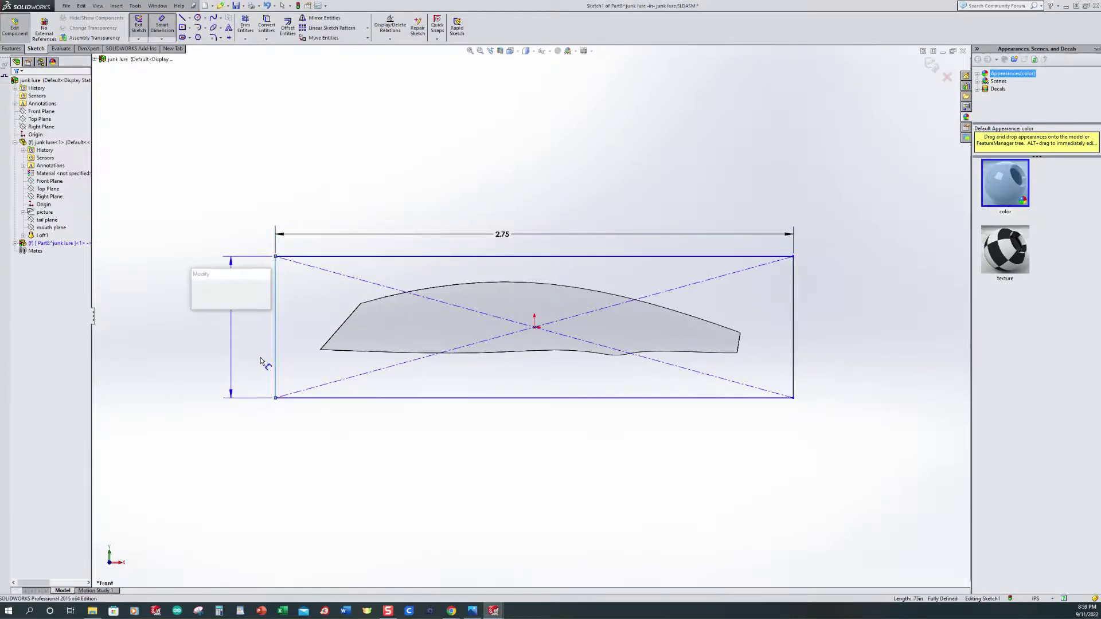
key("Return")
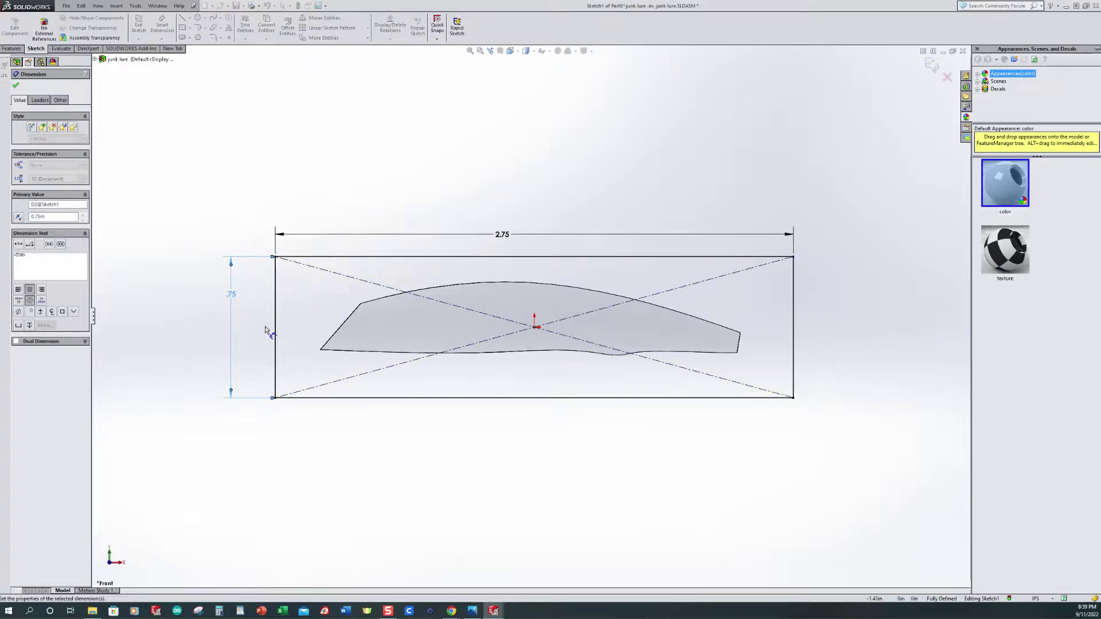
Extrude the rectangle 0.30 in blind to one side of the sketch plane to form the mold block.
key("f")
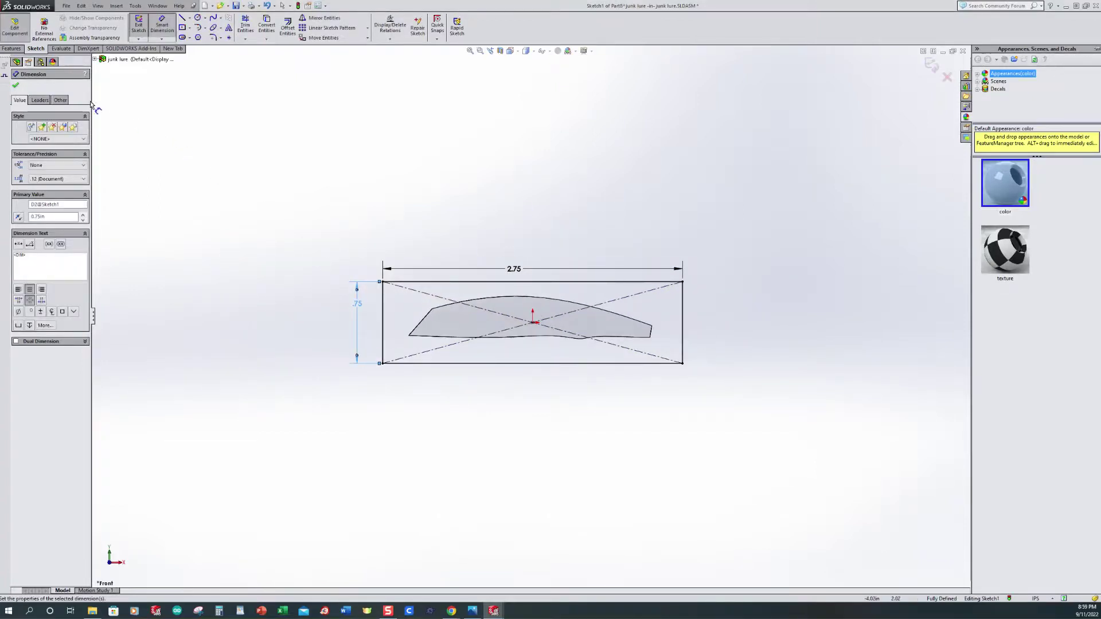
left_click(12, 49)
left_click(141, 27)
middle_click_drag(323, 253, 572, 355)
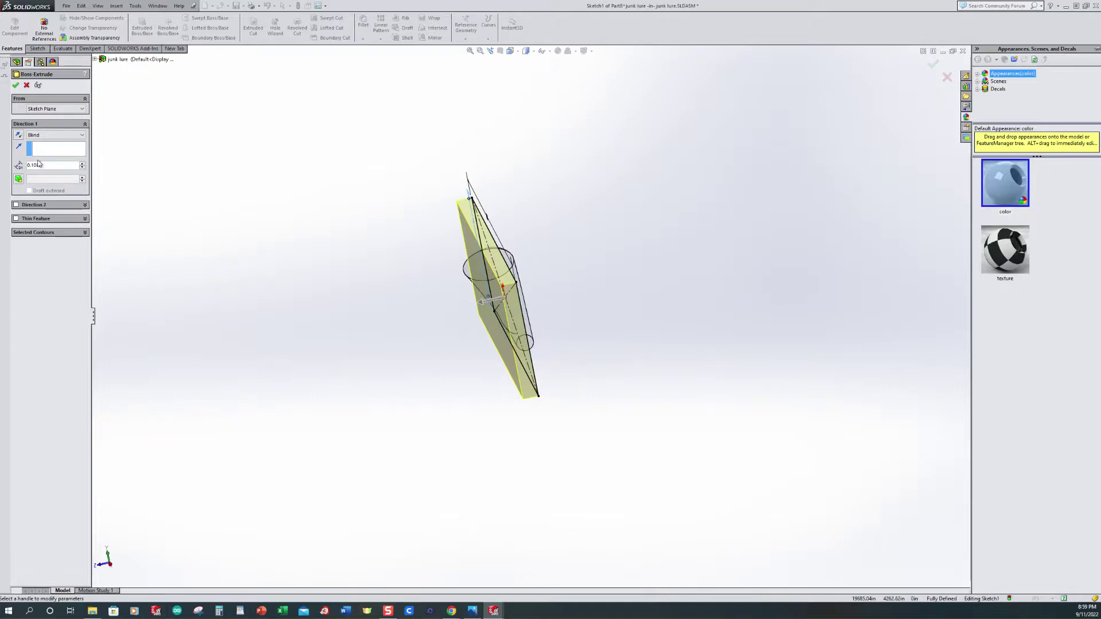
left_click(83, 164)
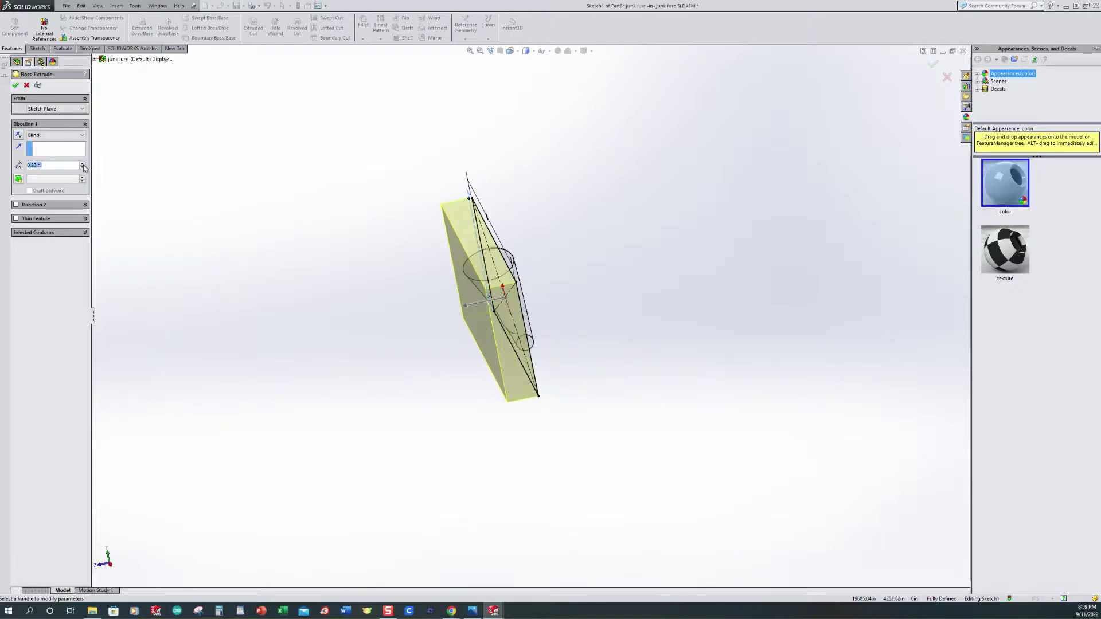
left_click(83, 164)
middle_click_drag(449, 294, 442, 261)
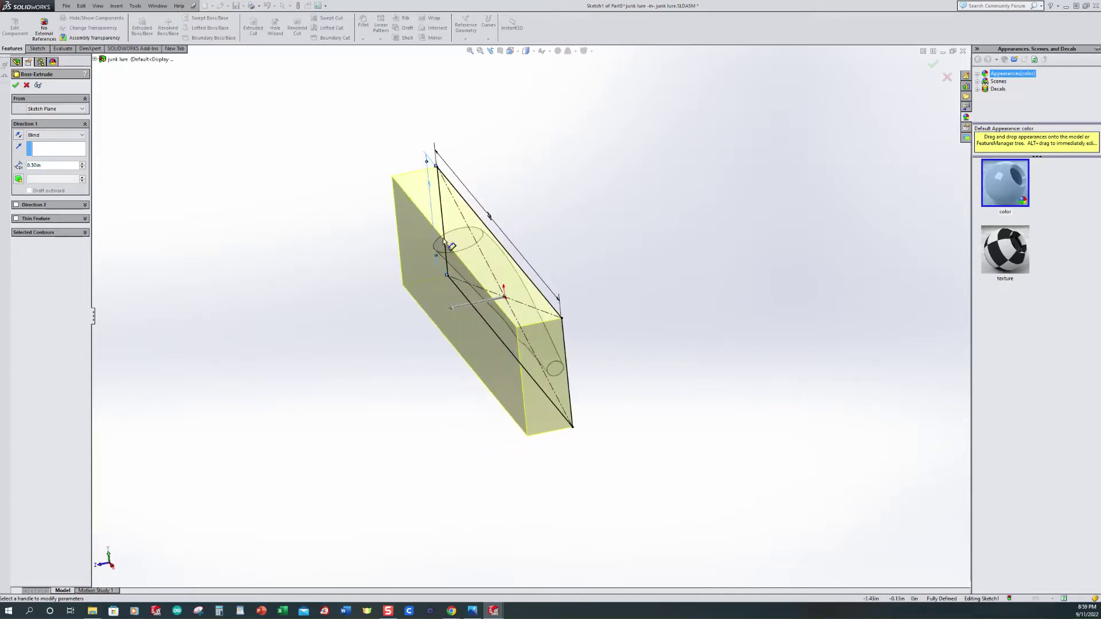
left_click(26, 85)
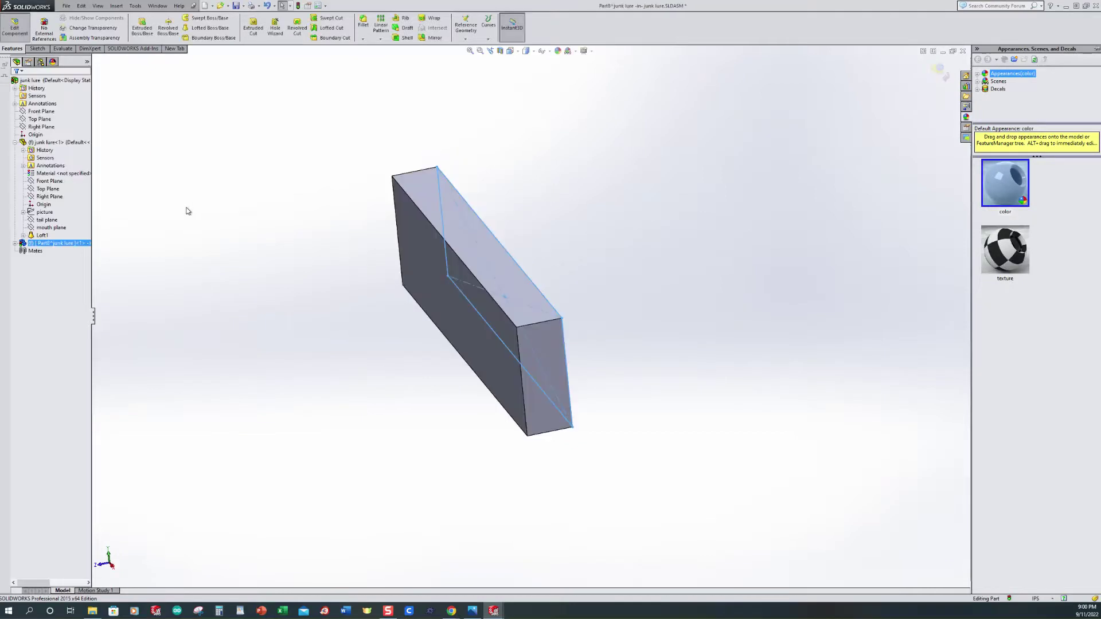
Cut a Cavity in the mold block from the junk lure component with 0% uniform scaling about component origins, and return to the assembly.
middle_click_drag(278, 214, 300, 221)
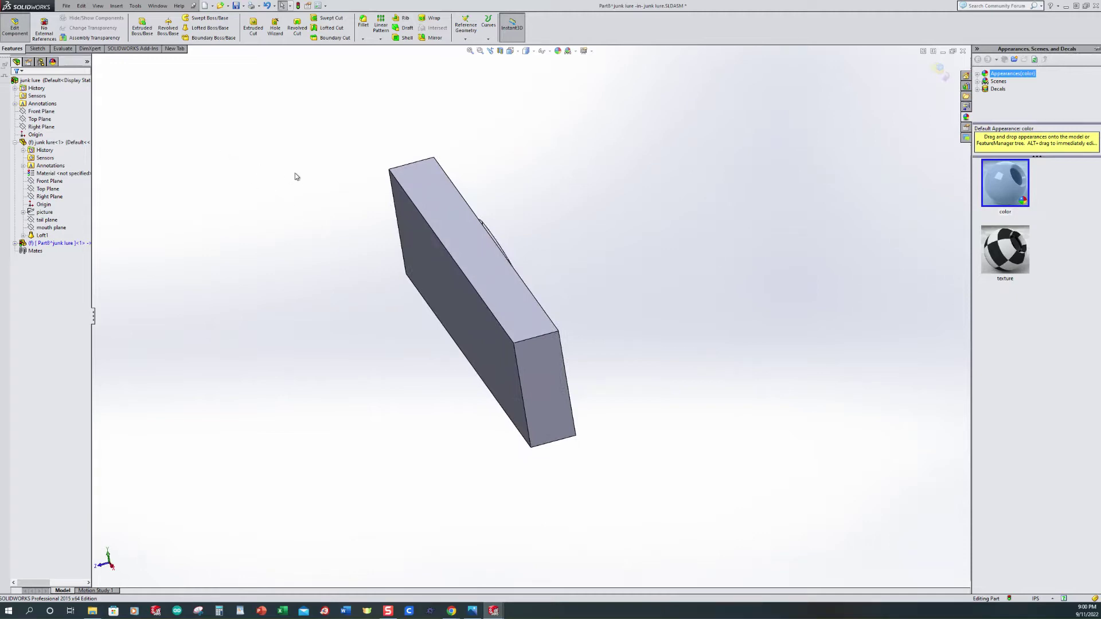
left_click(119, 7)
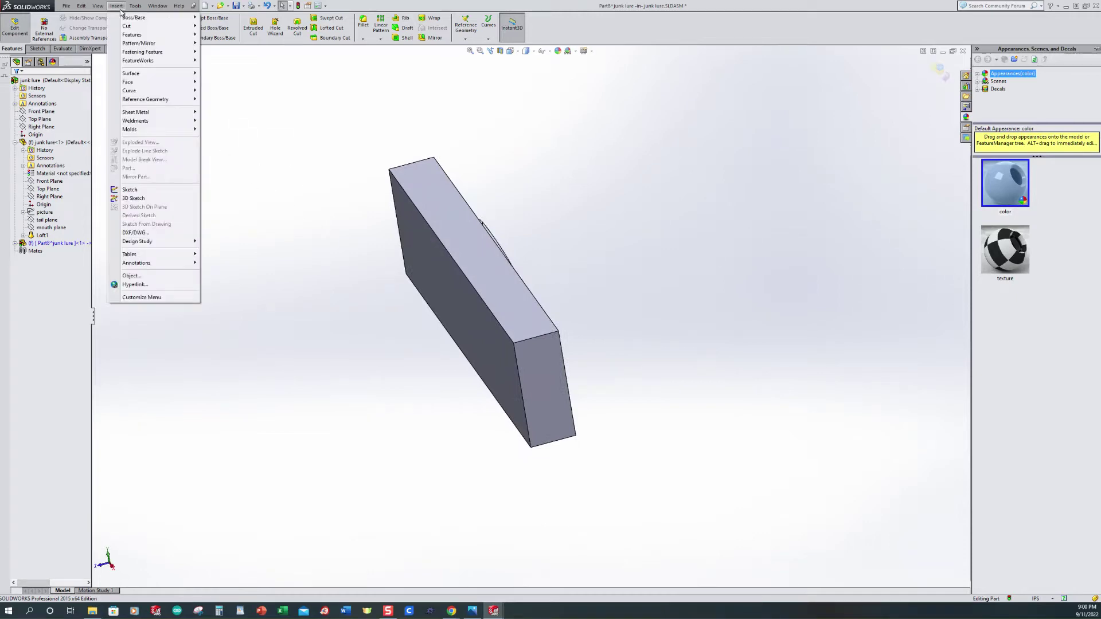
mouse_move(129, 36)
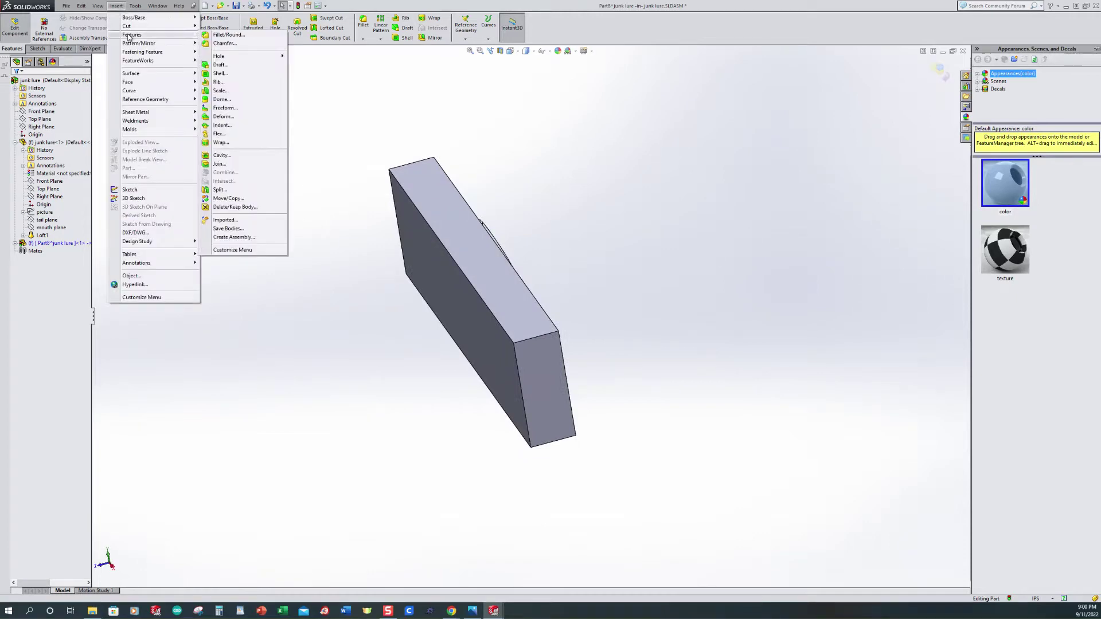
left_click(222, 155)
key("Left")
key("Left")
key("Left")
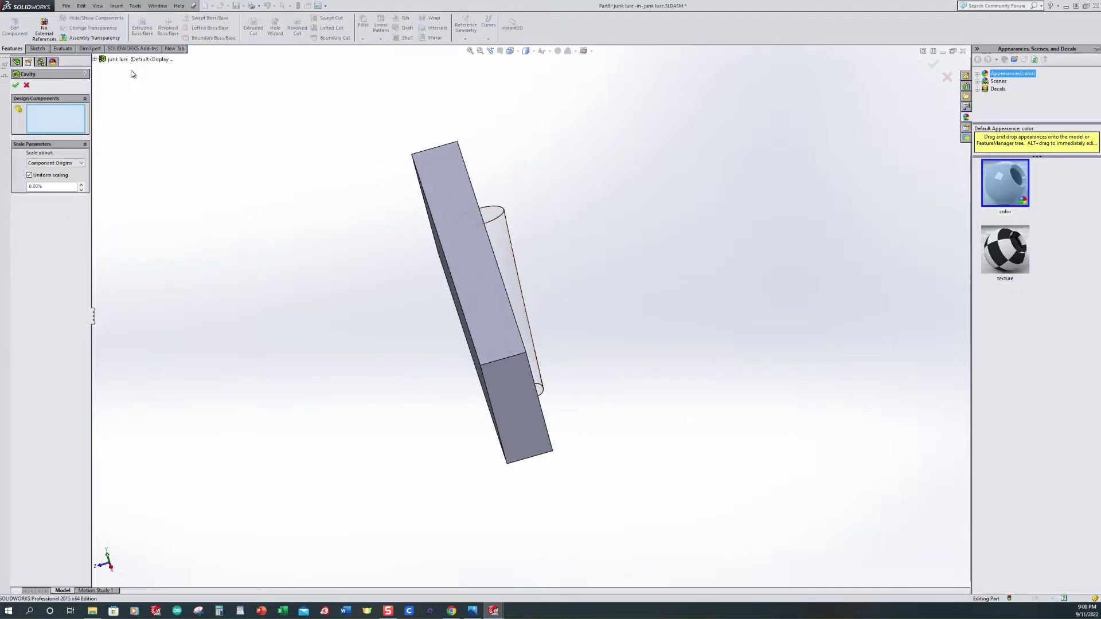
left_click(96, 60)
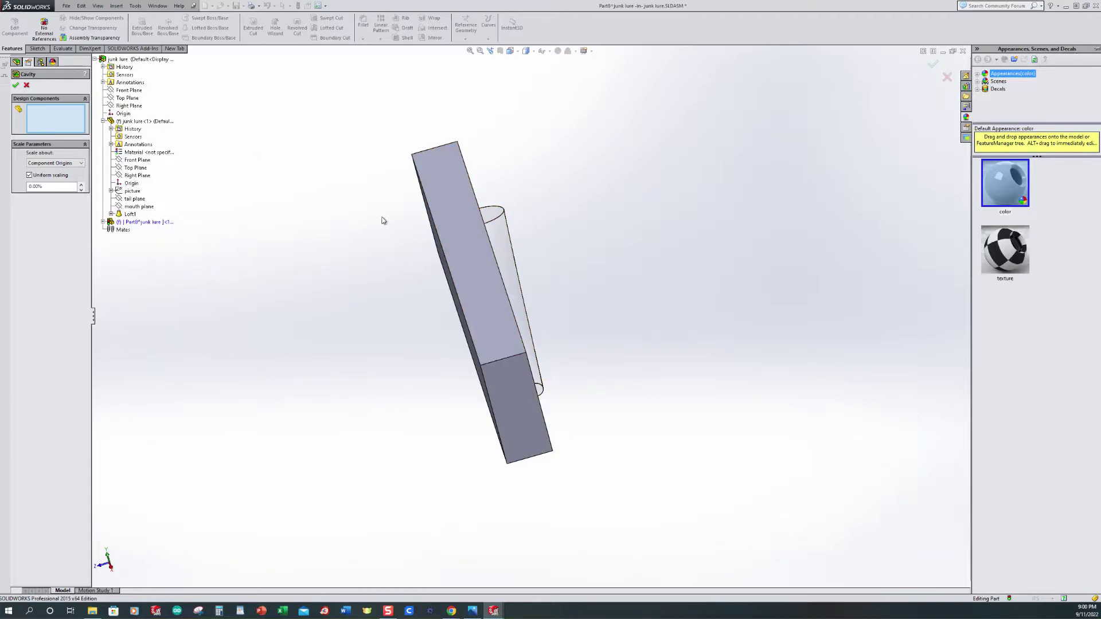
left_click(144, 121)
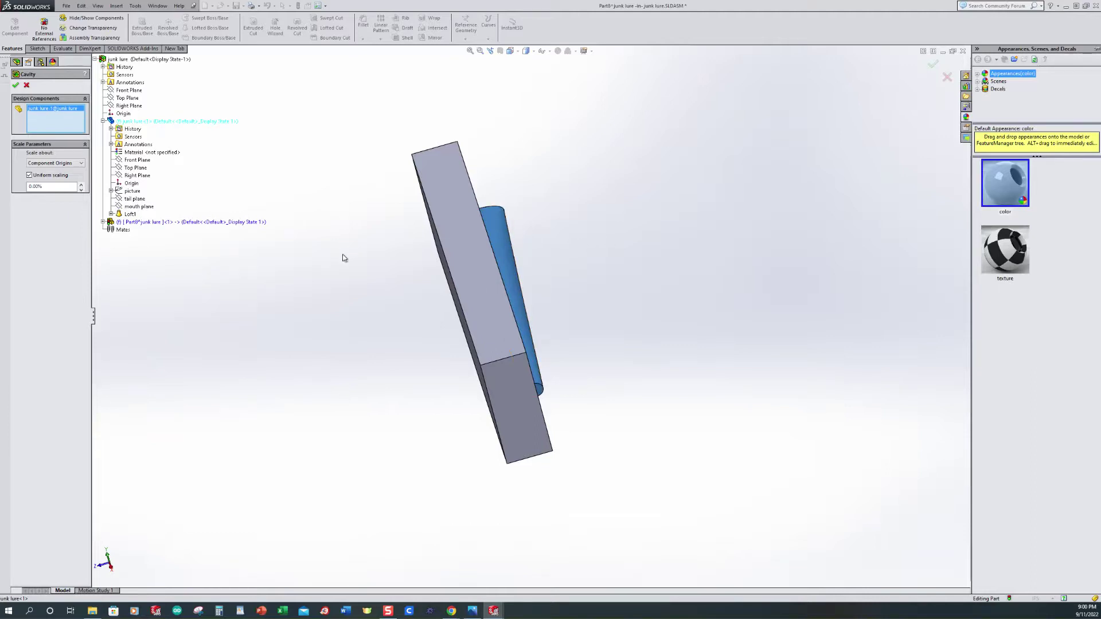
left_click(15, 86)
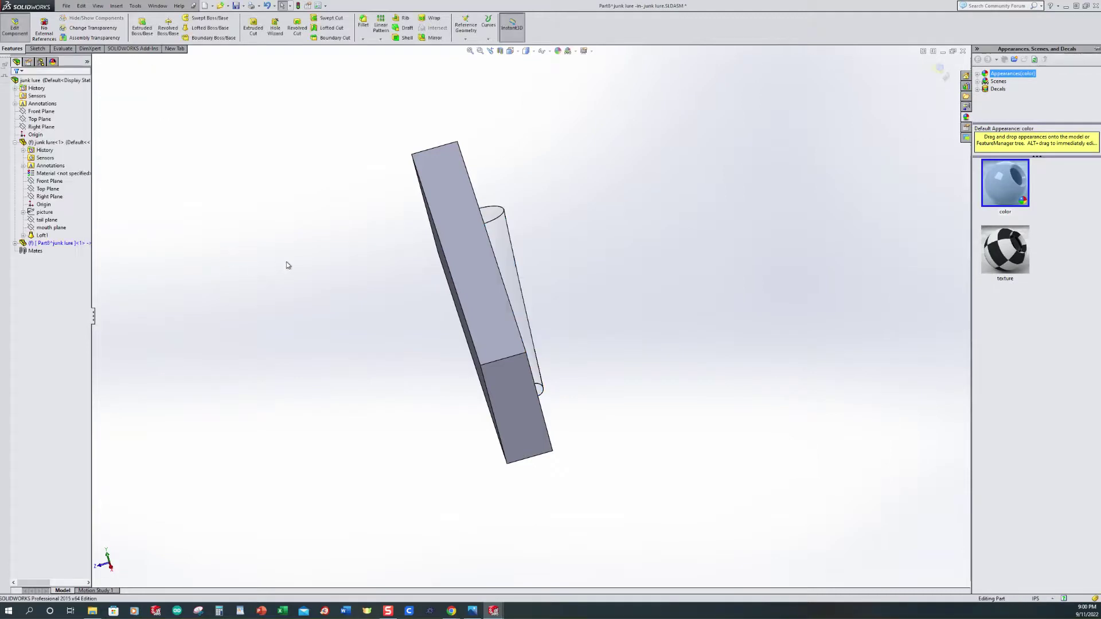
middle_click_drag(636, 235, 509, 396)
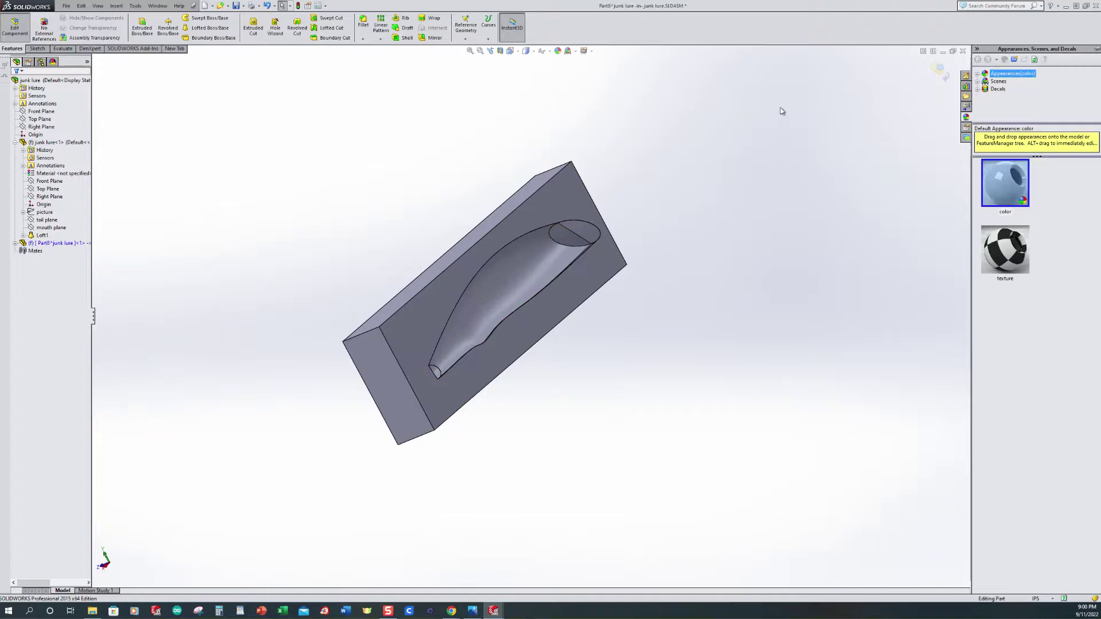
left_click(941, 73)
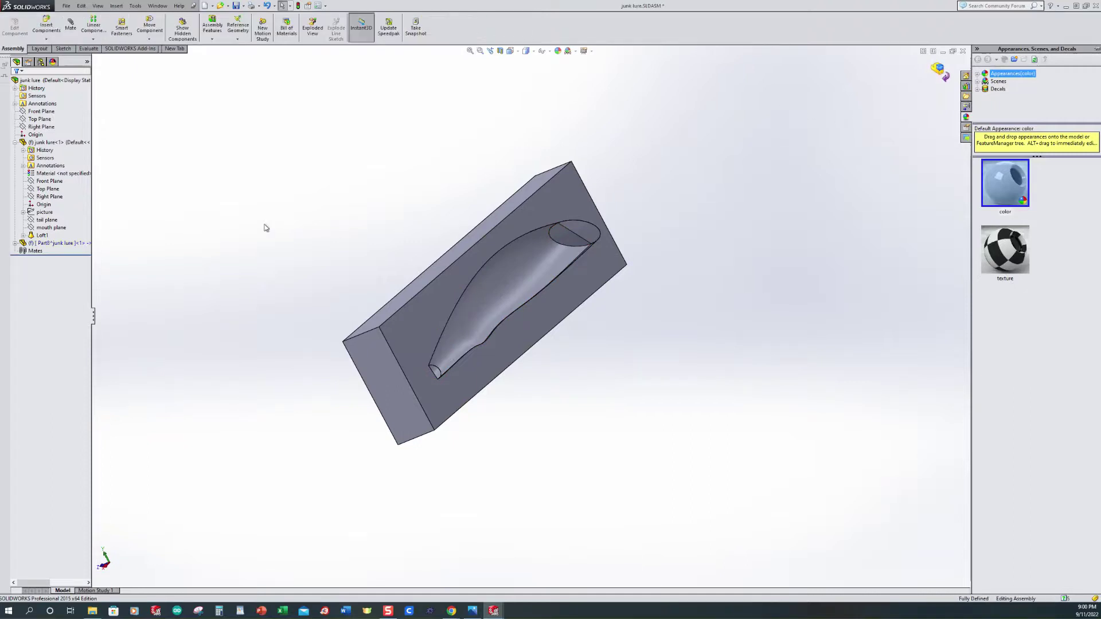
Insert a second new part into the assembly and open it for in-context editing.
middle_click_drag(268, 339, 272, 358)
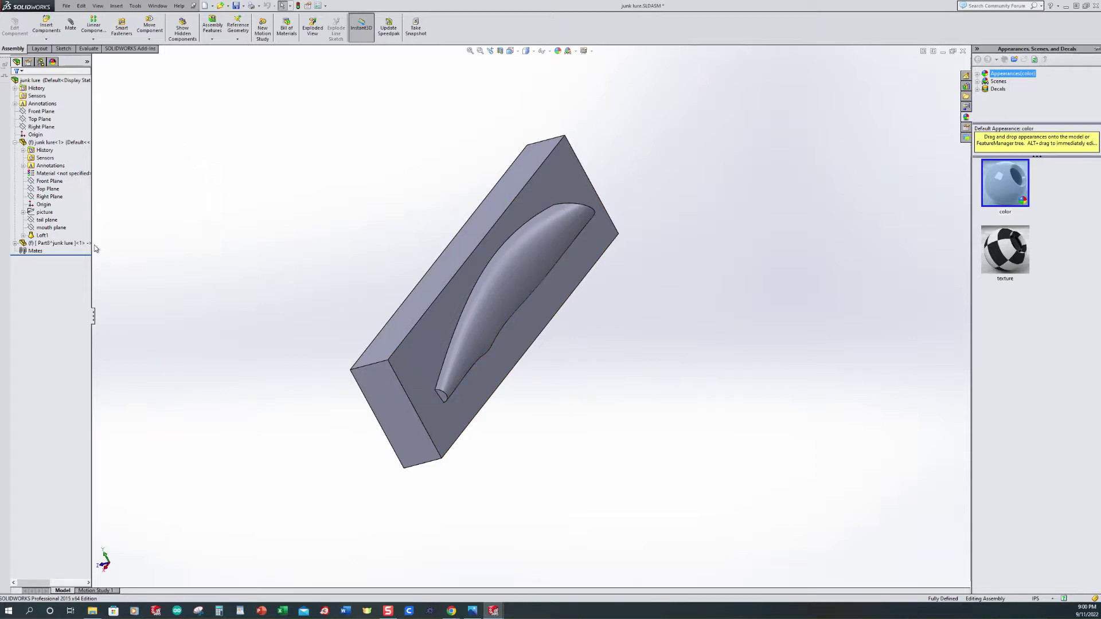
left_click(47, 40)
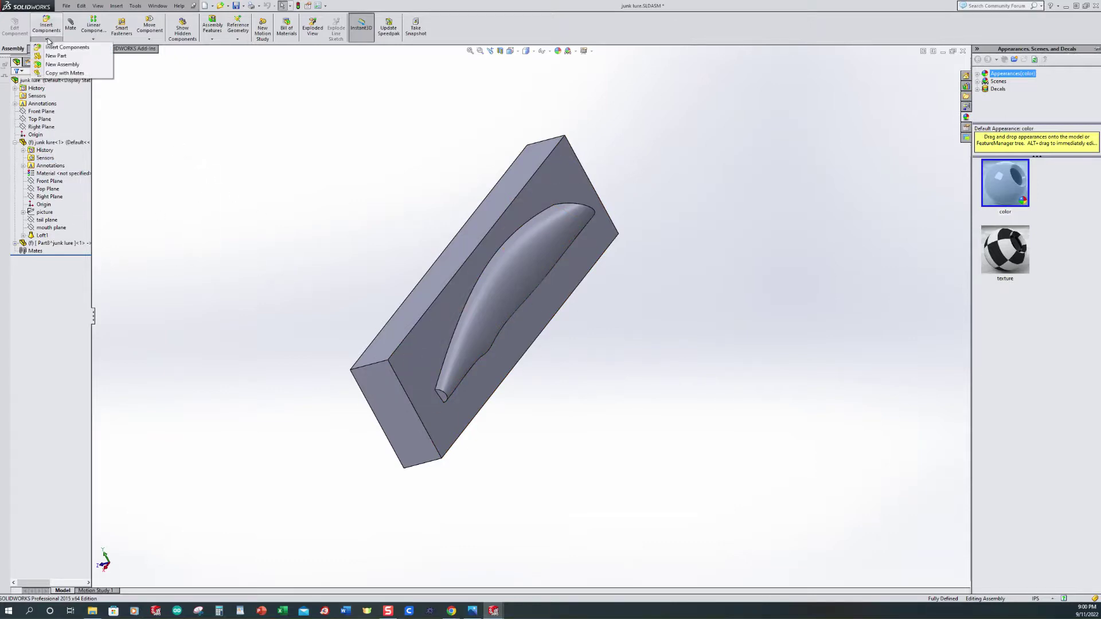
left_click(56, 56)
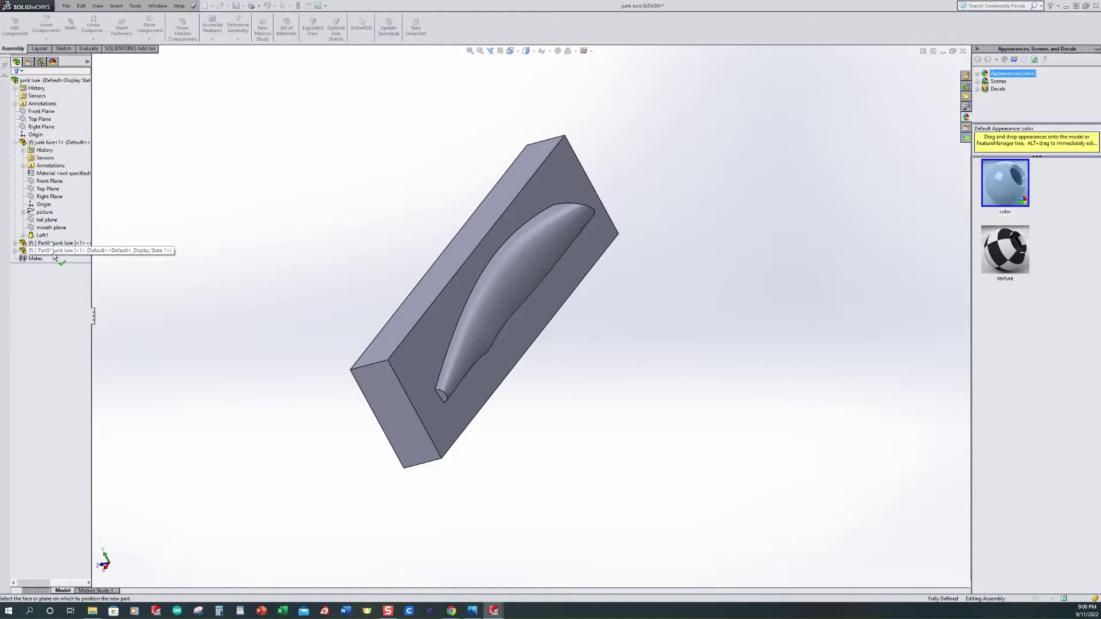
left_click(139, 274)
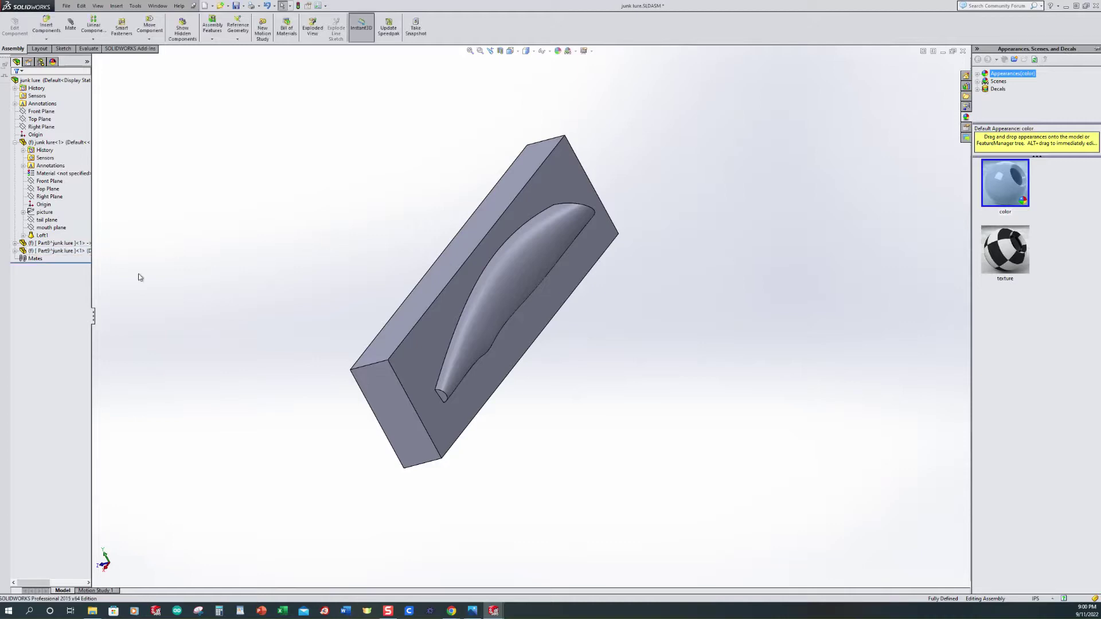
right_click(46, 253)
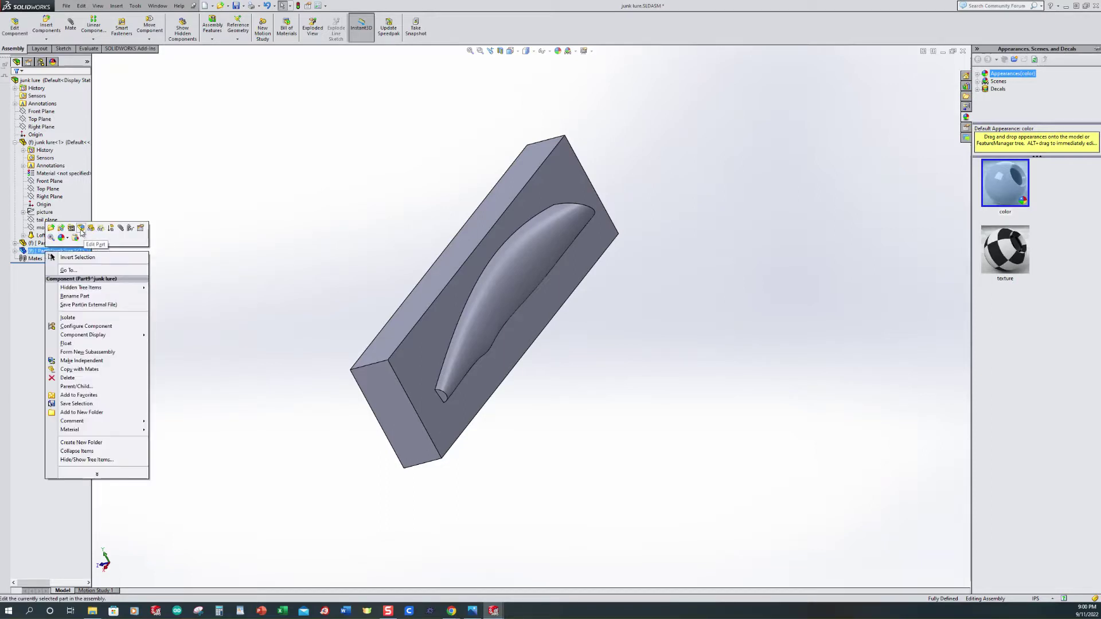
left_click(81, 230)
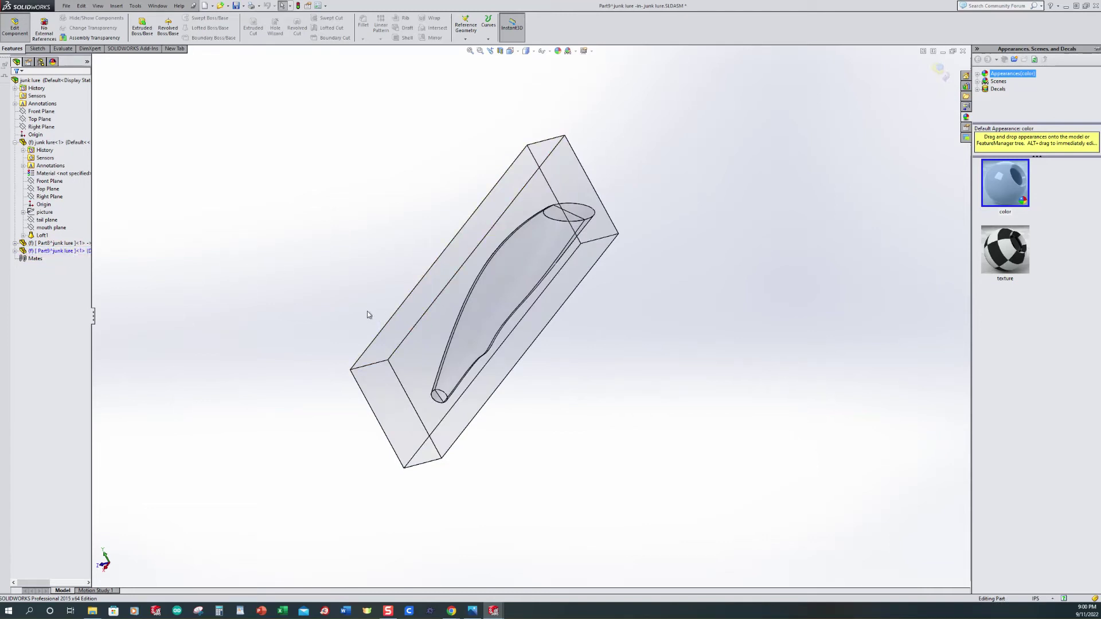
Start an extrude sketch on the first mold block's cavity-side face and convert that face's outer outline into the sketch.
left_click(141, 31)
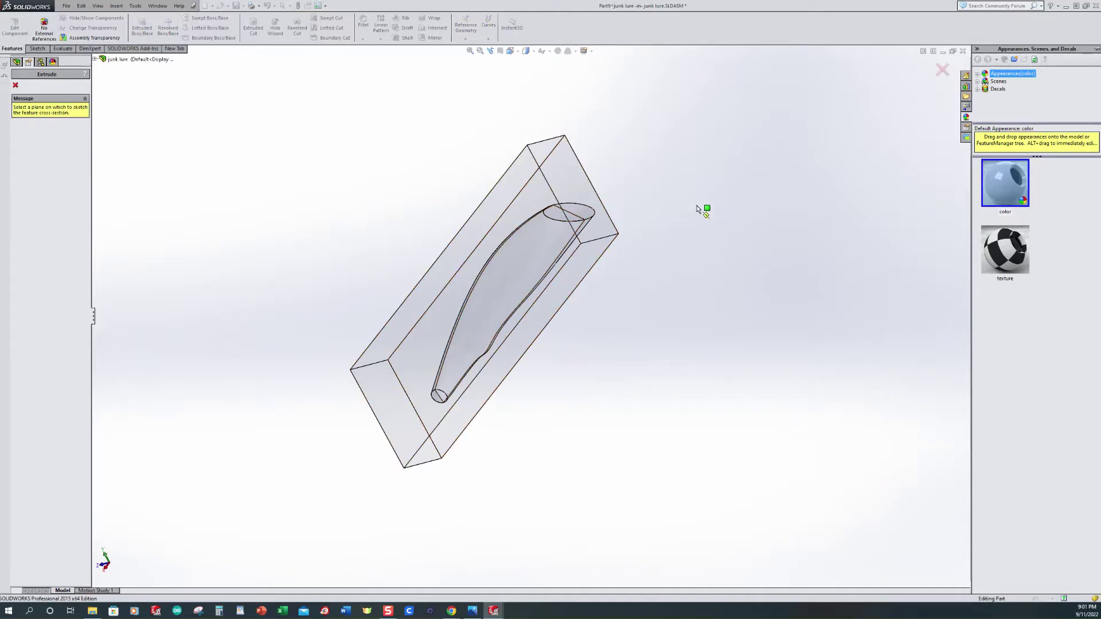
left_click(577, 181)
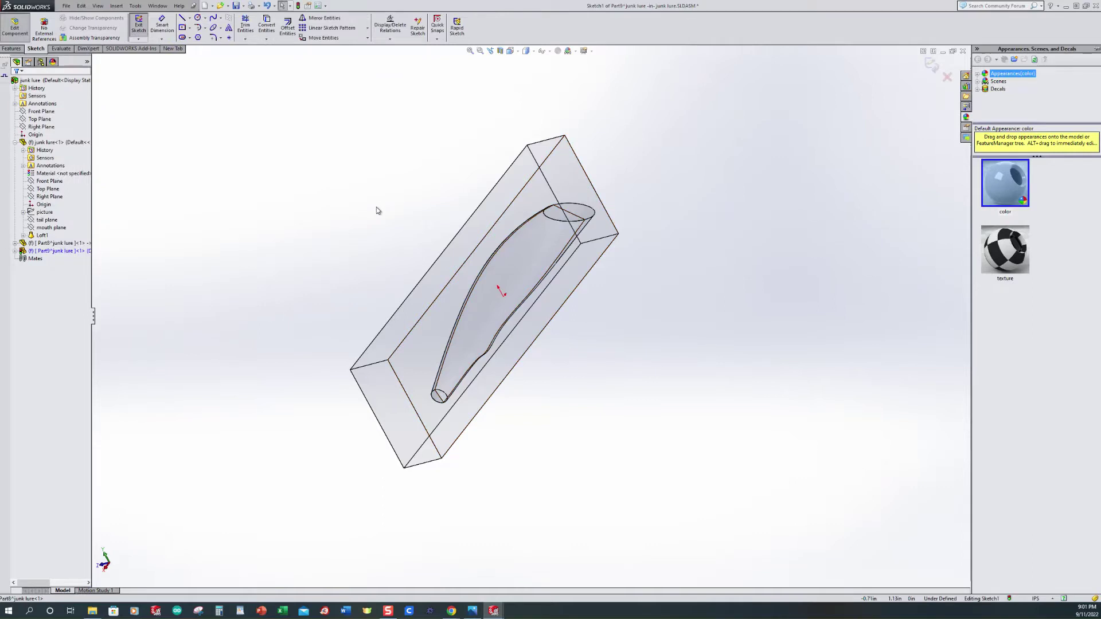
key("ctrl+8")
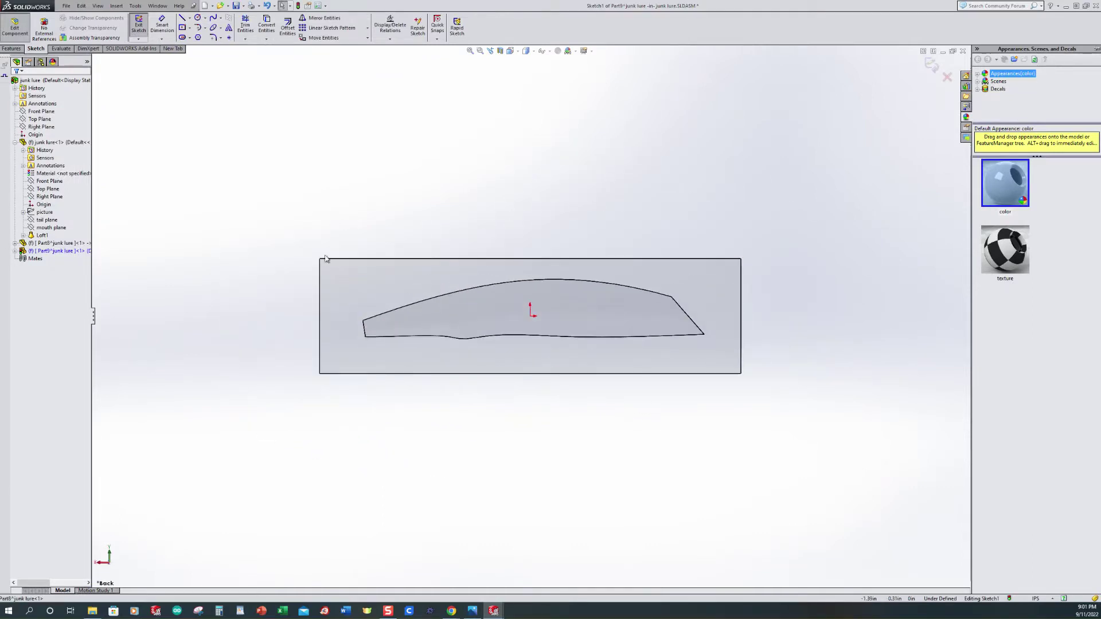
left_click(266, 39)
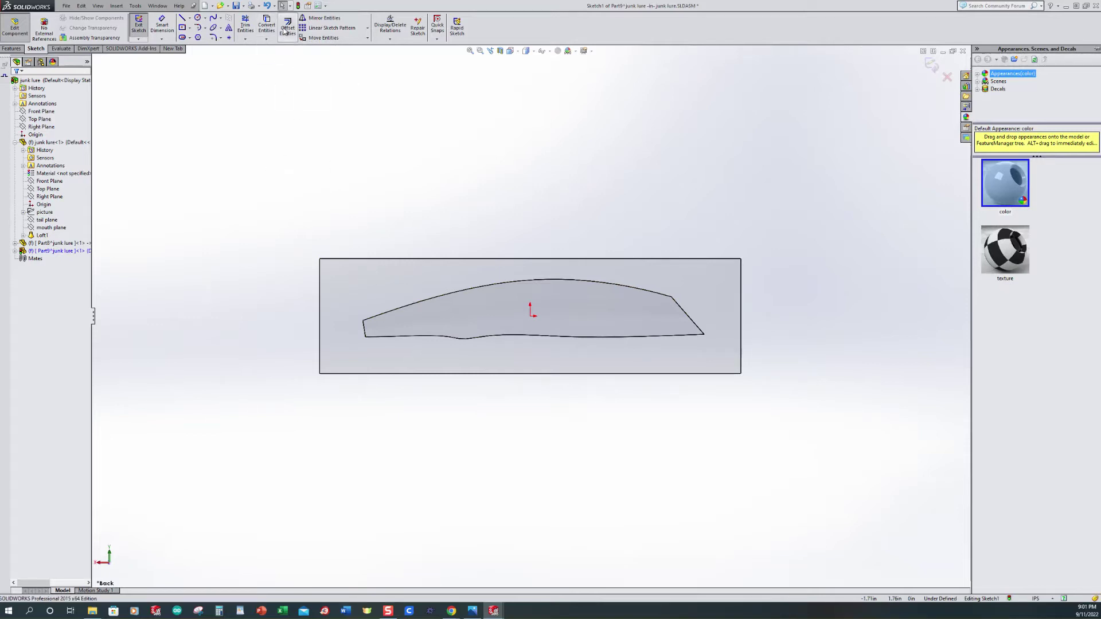
left_click(289, 47)
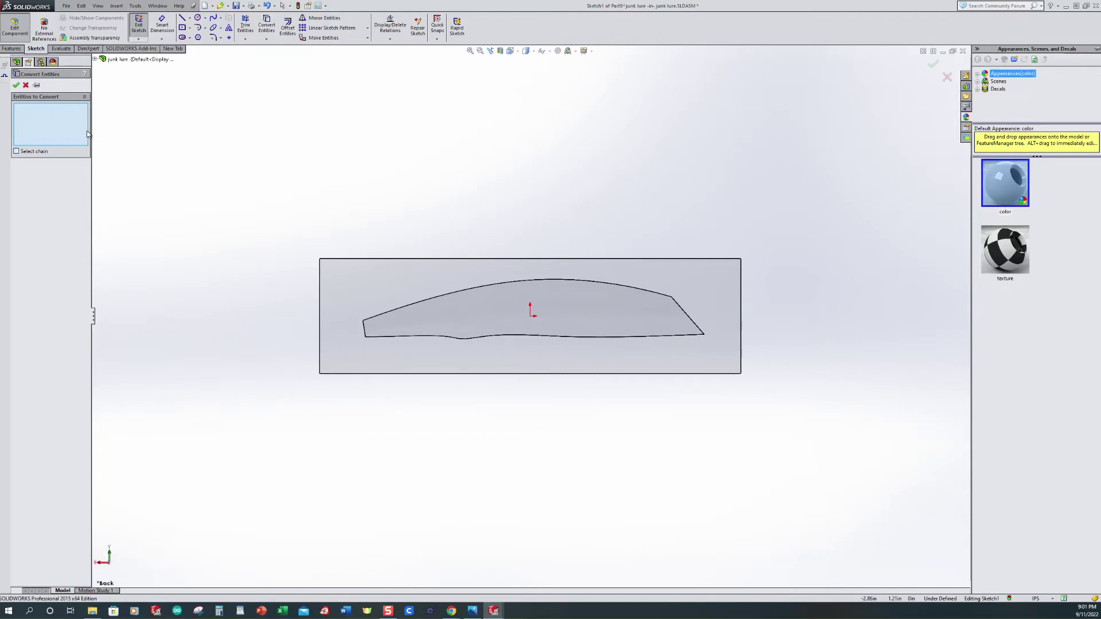
left_click(342, 283)
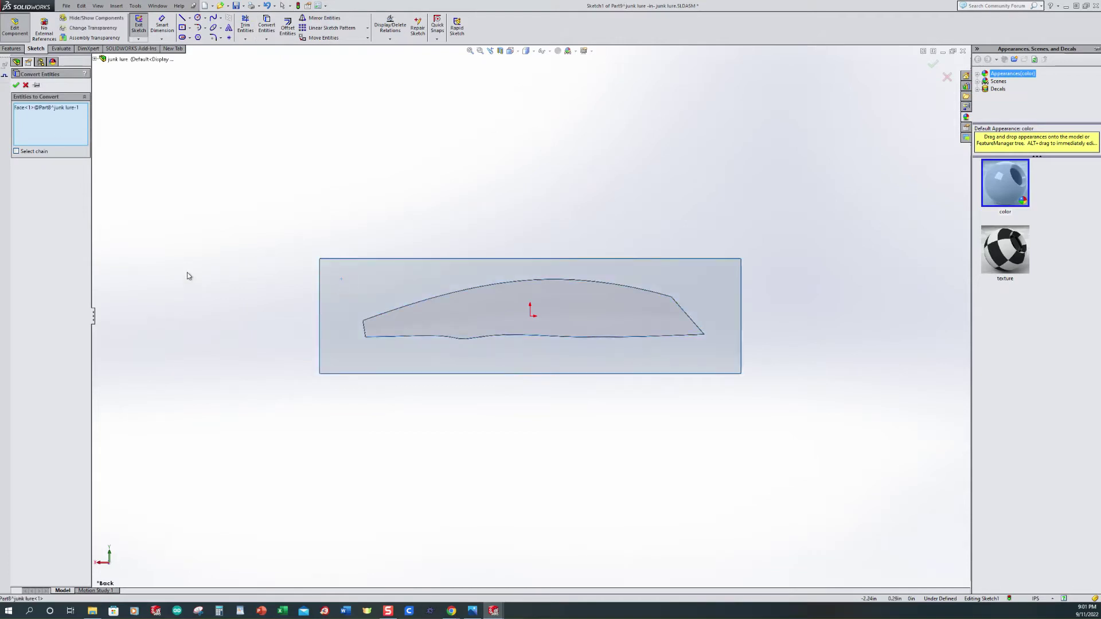
left_click(16, 86)
Extrude the converted outline 0.30 in blind away from the first mold block to form the second mold half.
middle_click_drag(273, 231, 305, 243)
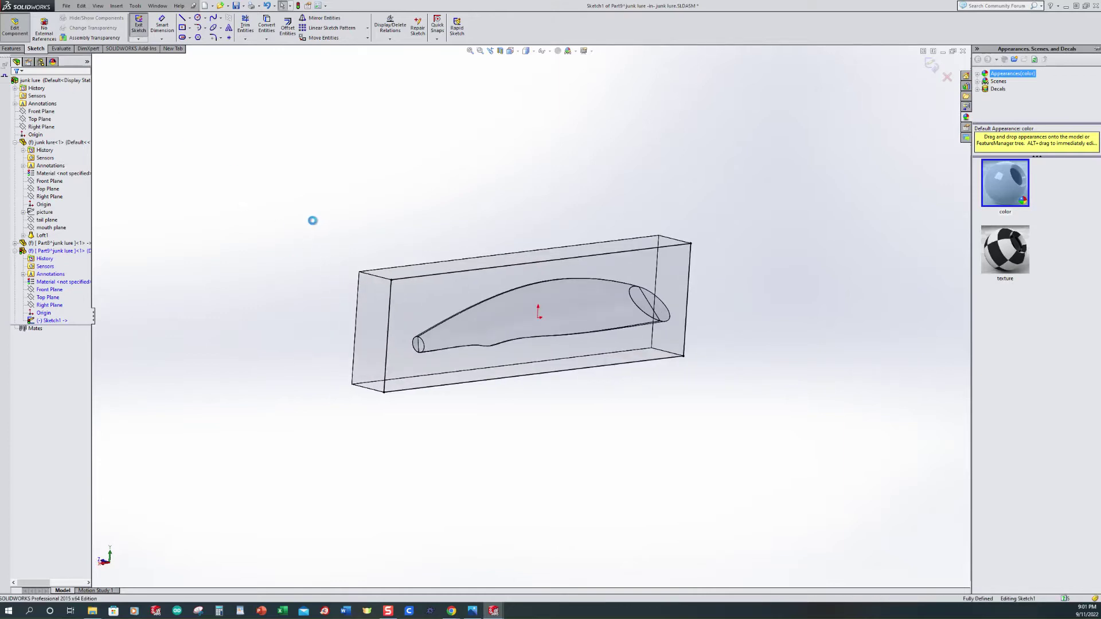
key("e")
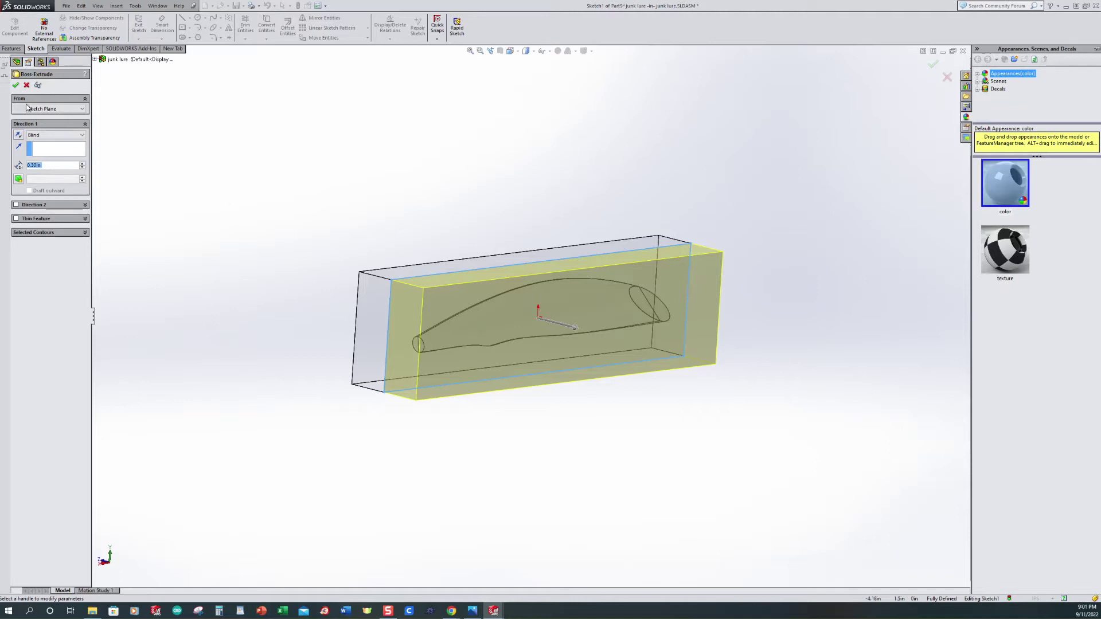
left_click(16, 85)
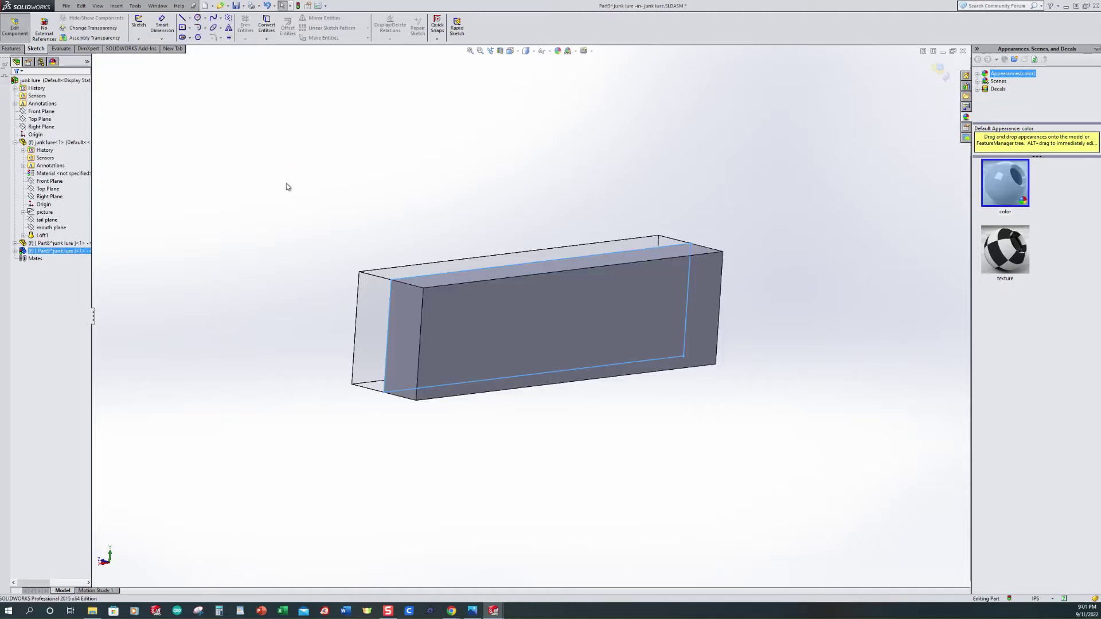
Cut a Cavity in the second mold half from the junk lure component with 0% uniform scaling, and return to the assembly.
middle_click_drag(297, 159, 319, 225)
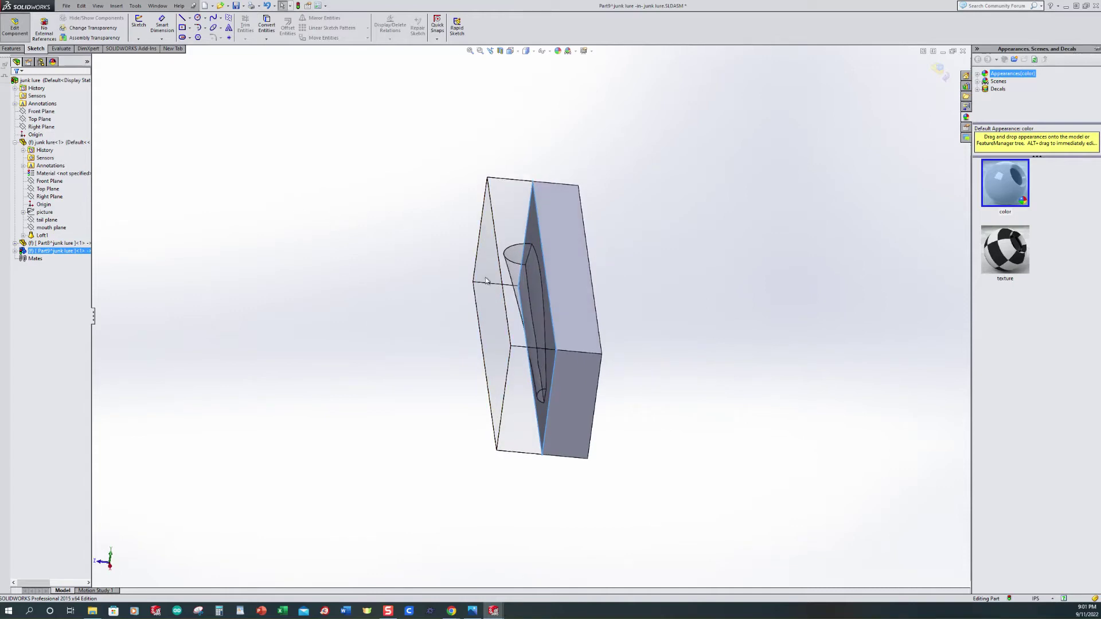
left_click(117, 6)
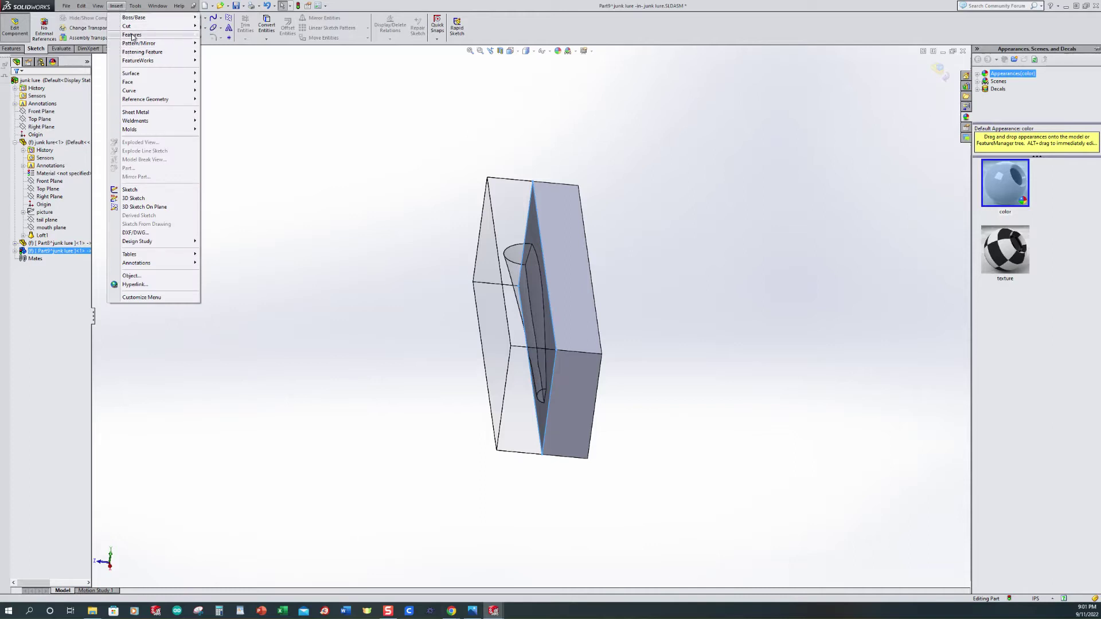
mouse_move(134, 36)
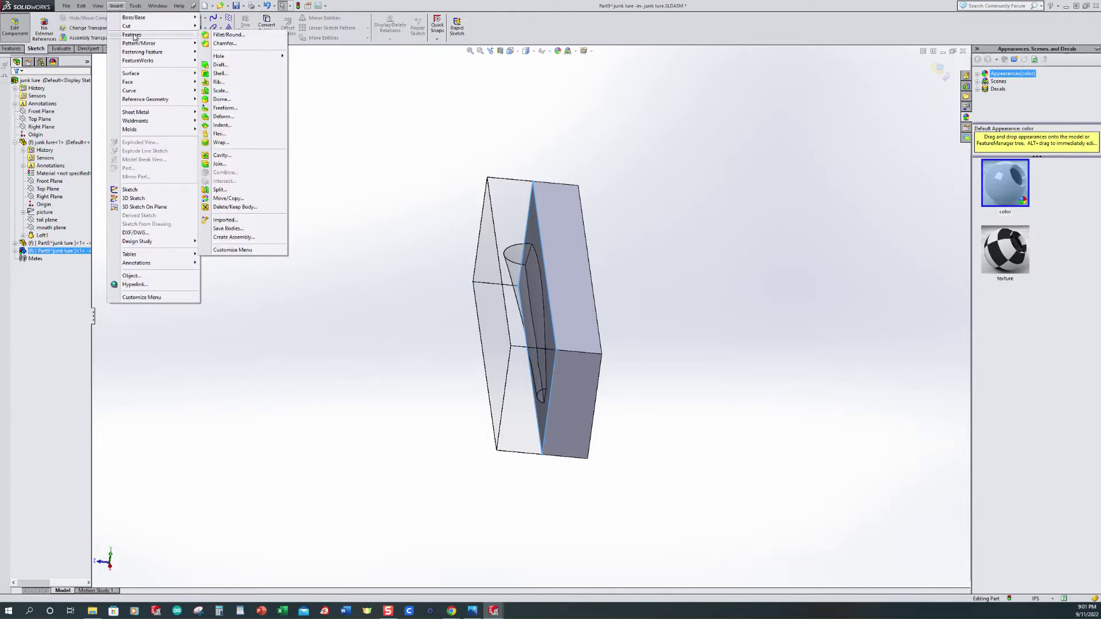
left_click(229, 156)
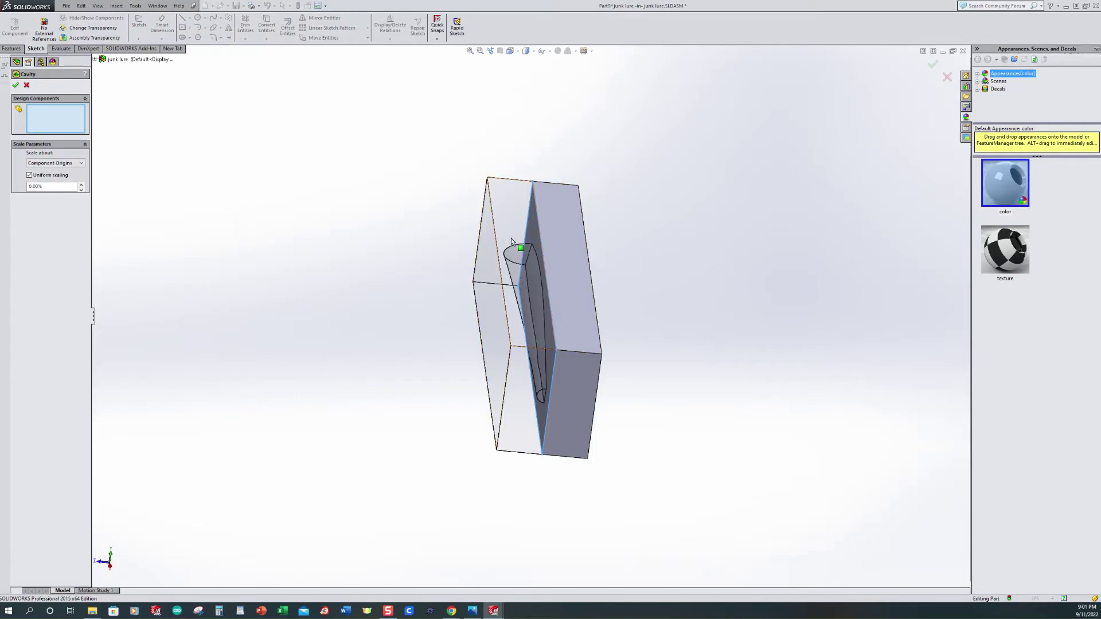
left_click(94, 60)
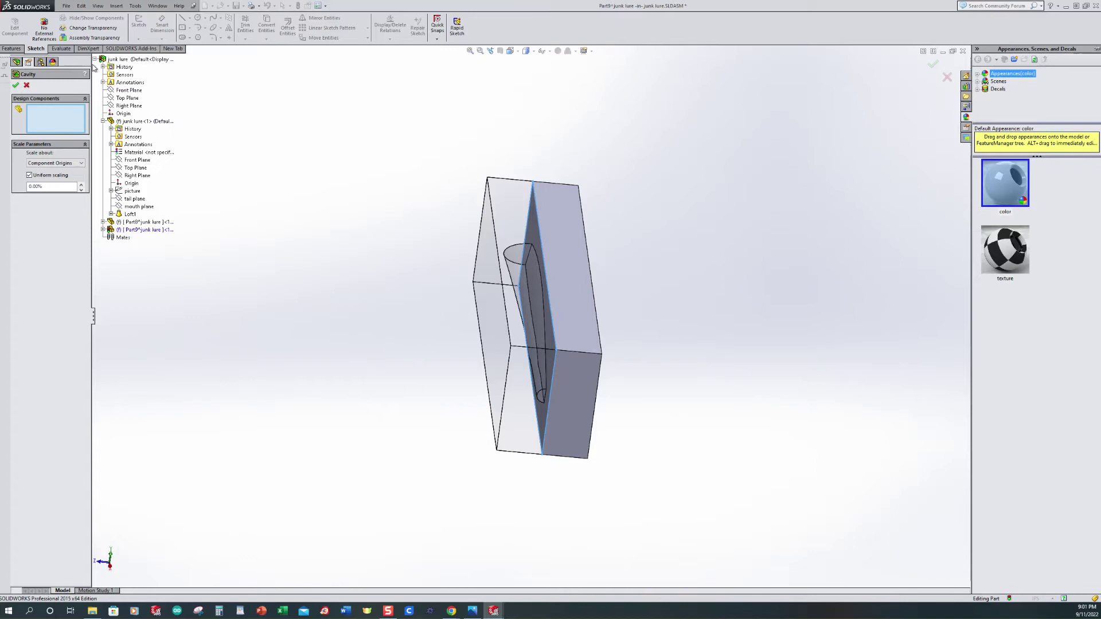
left_click(145, 121)
left_click(16, 86)
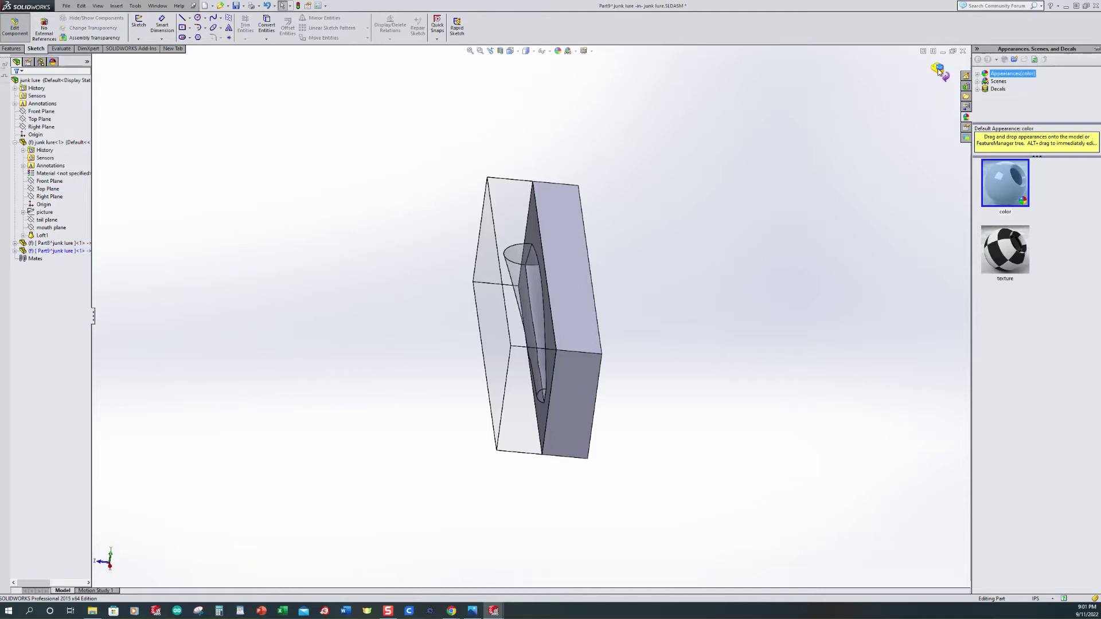
left_click(938, 69)
Start an exploded view and pull the two mold halves apart in opposite directions, perpendicular to their parting face.
key("ctrl+7")
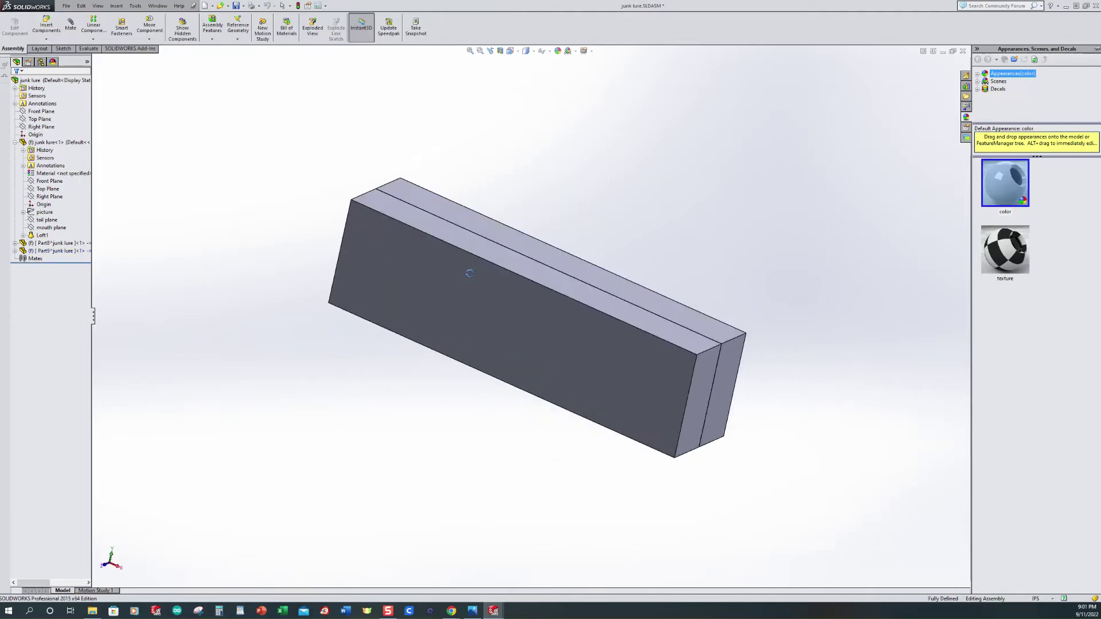
scroll(537, 202, "down", 2)
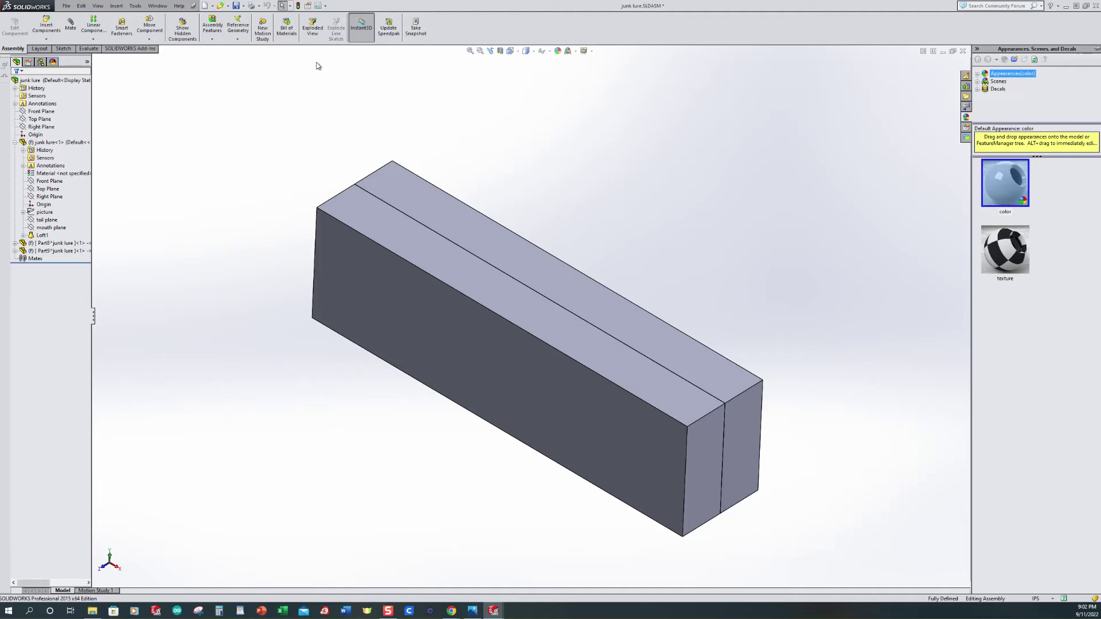
left_click(313, 27)
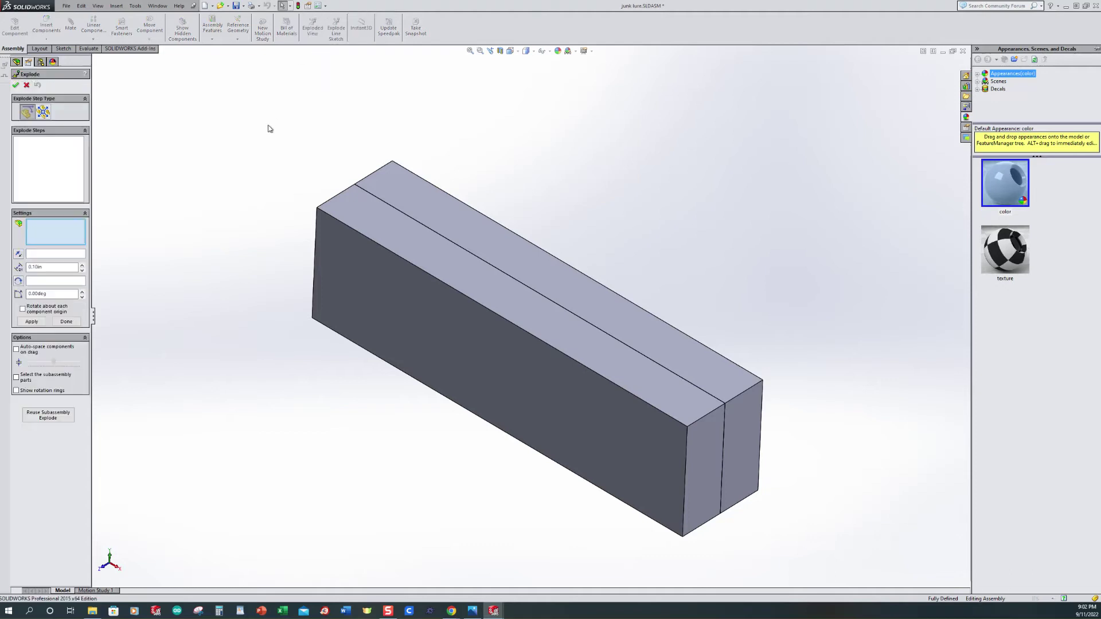
left_click(503, 295)
left_click_drag(522, 344, 336, 461)
left_click(457, 338)
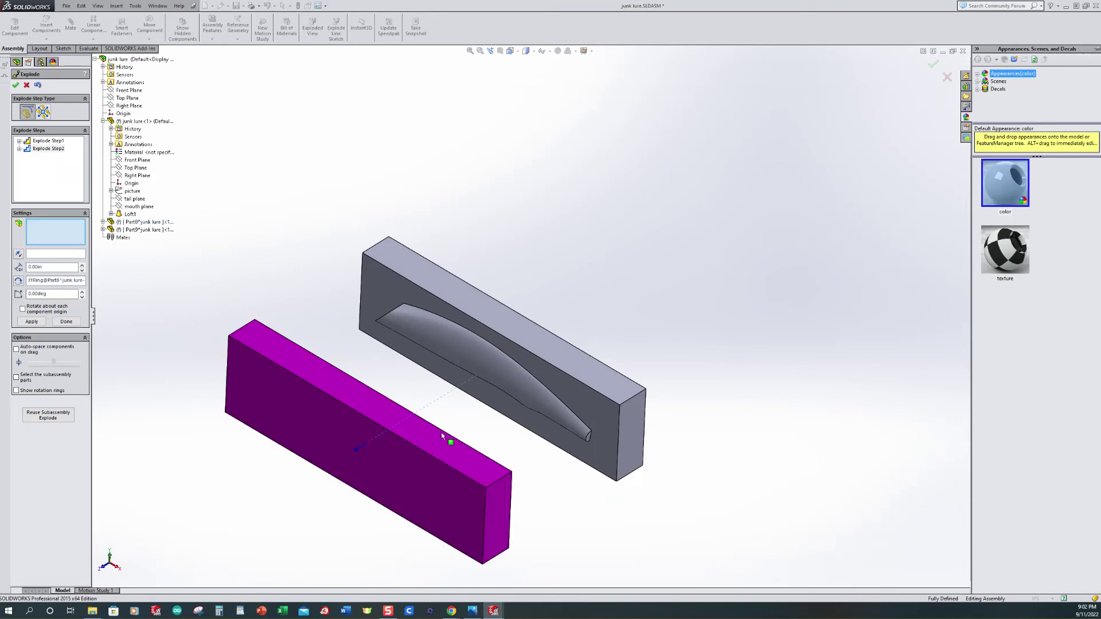
left_click(506, 316)
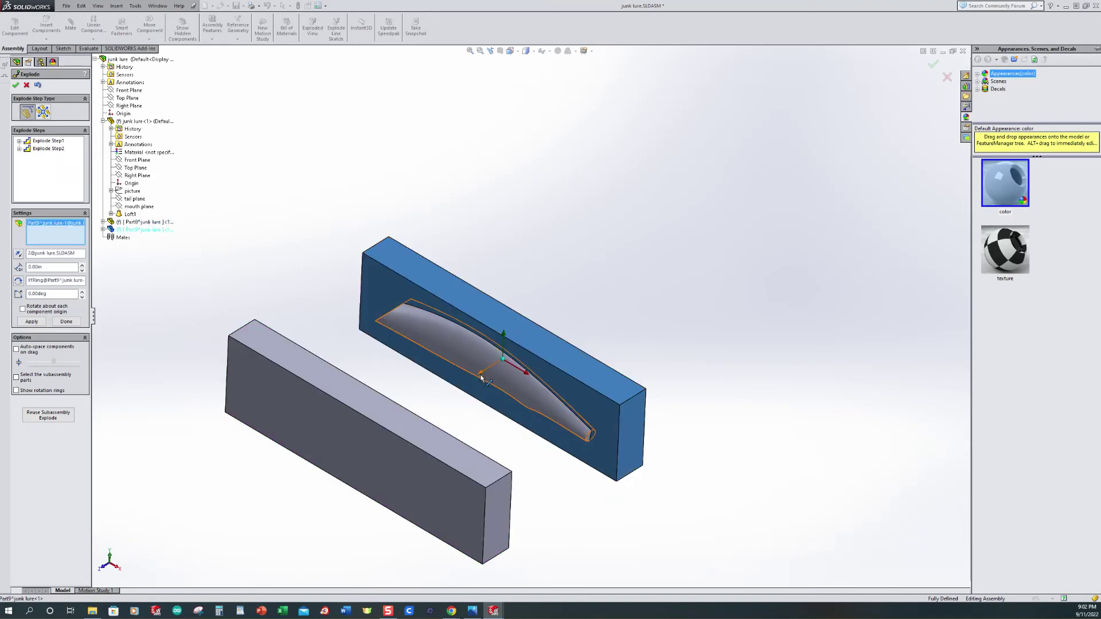
left_click_drag(480, 374, 587, 270)
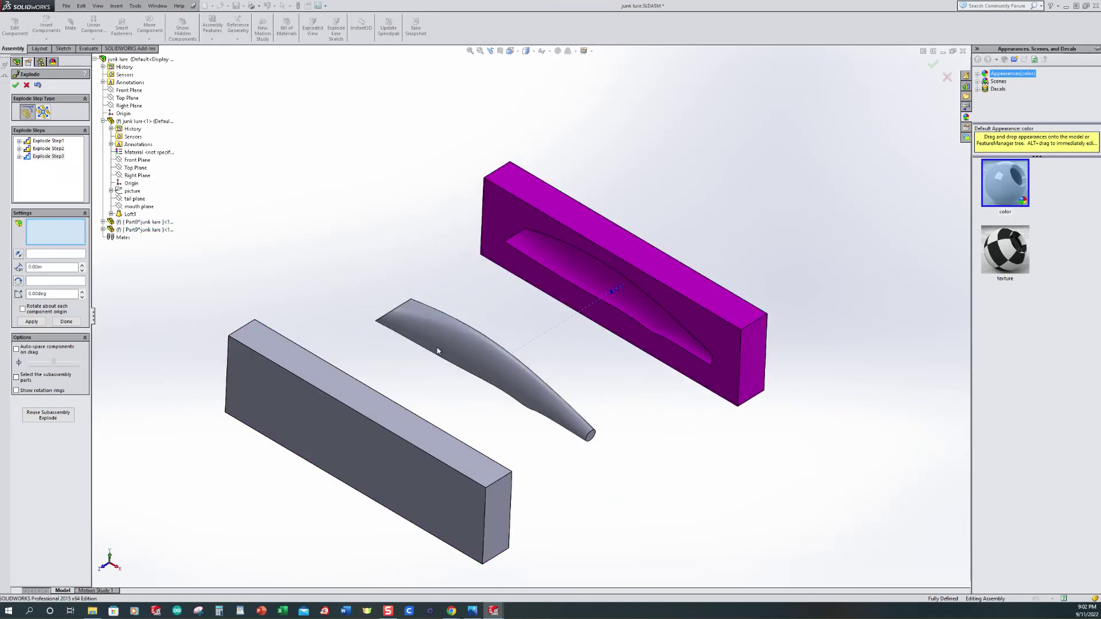
Add an explode step lifting the lure vertically above the mold halves, and finish the exploded view.
left_click(441, 343)
left_click_drag(488, 342, 465, 87)
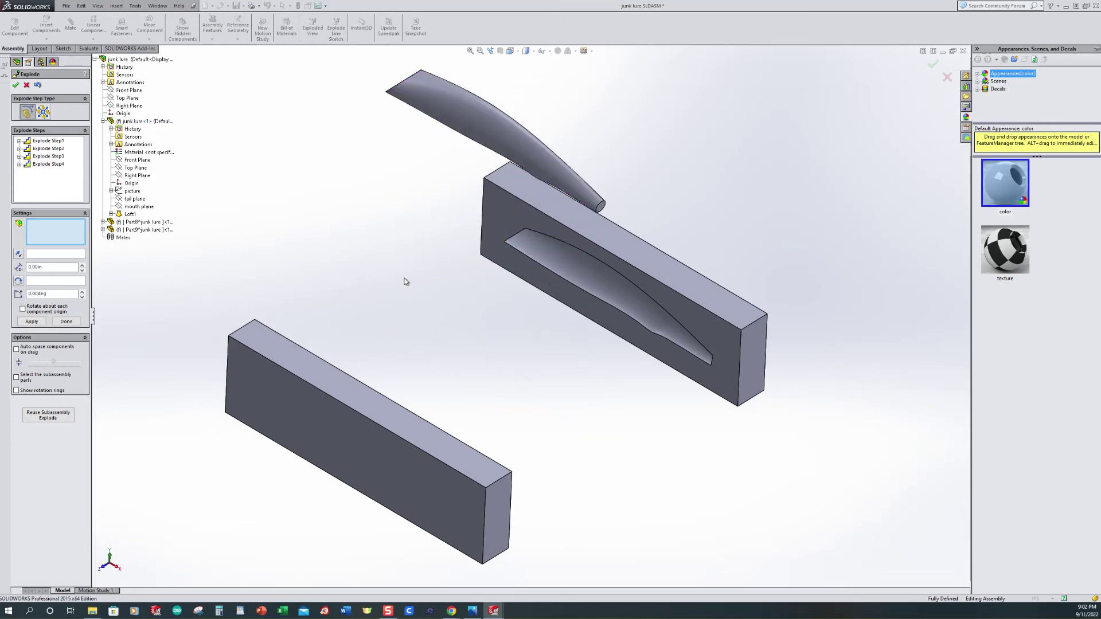
scroll(516, 312, "up", 4)
middle_click_drag(515, 312, 531, 268)
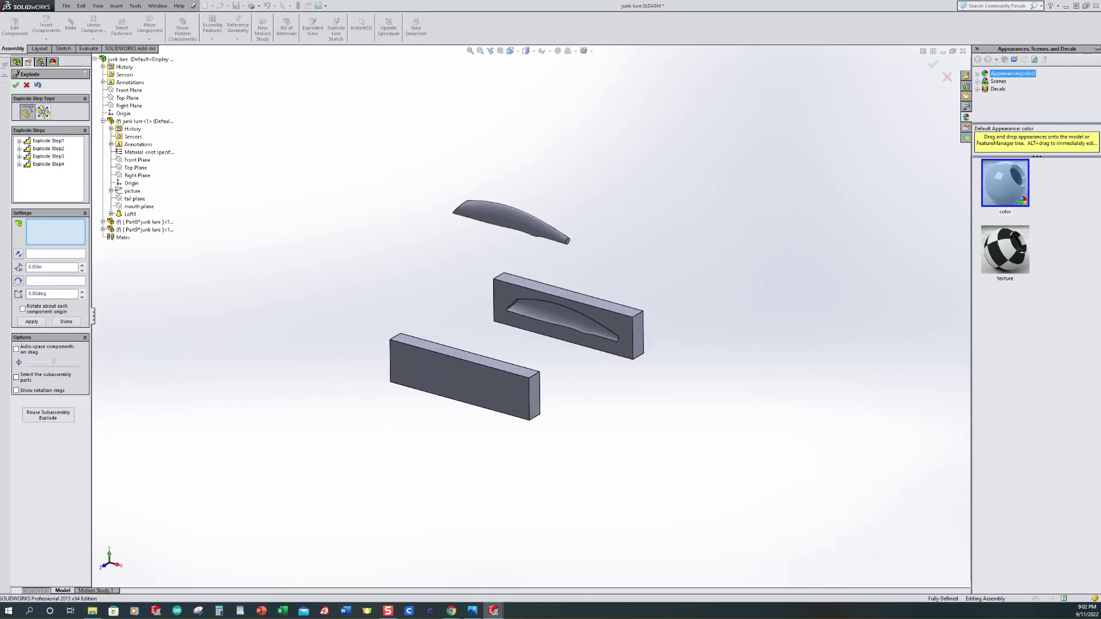
left_click(16, 85)
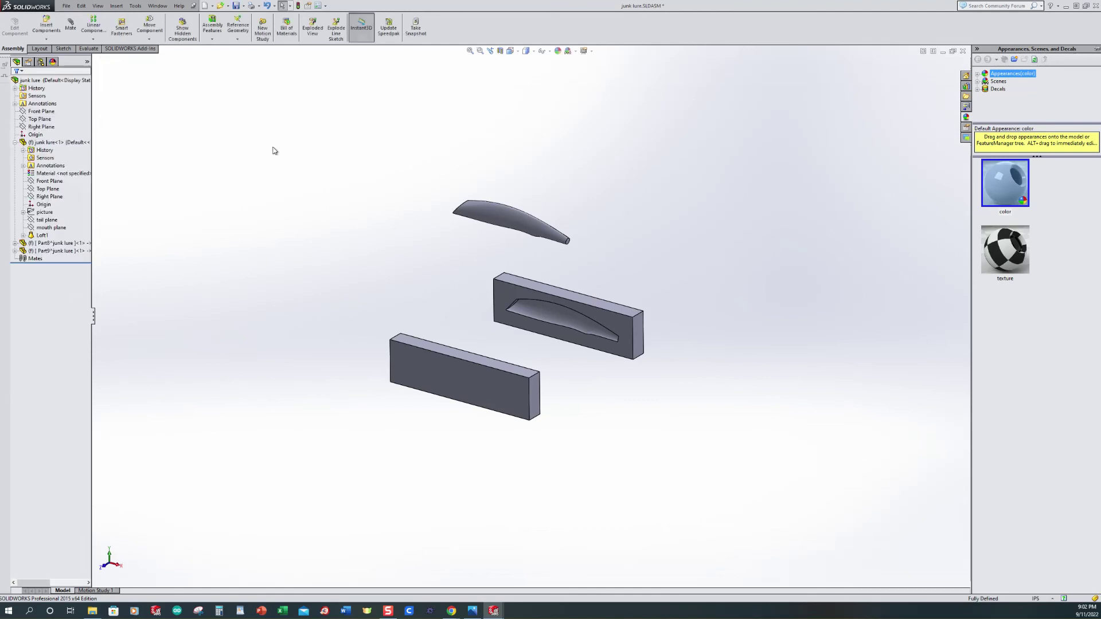